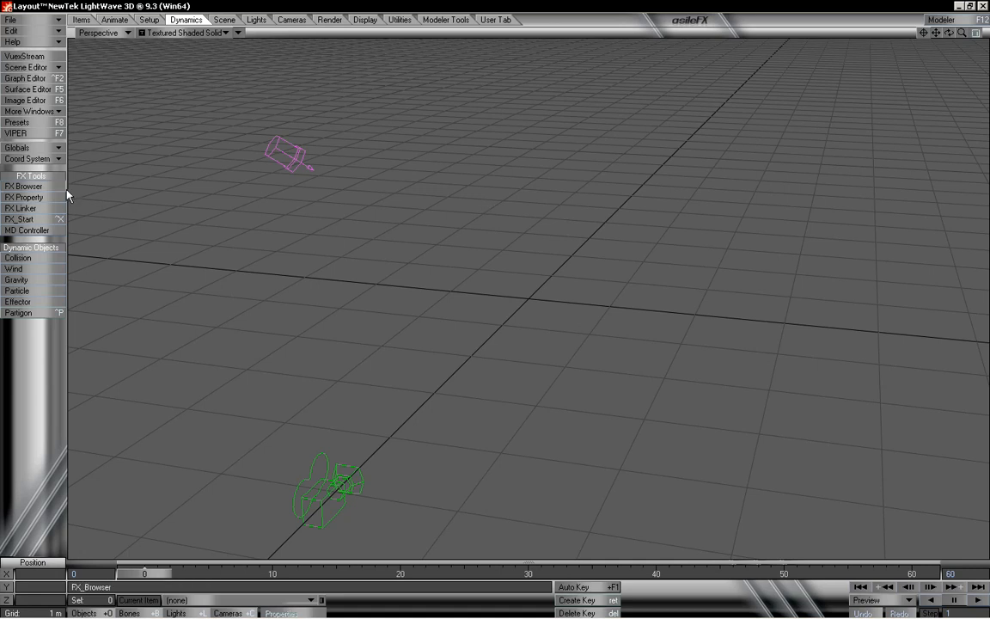
- Open the FX Browser, add a PartigonEmitter, and close its emitter settings panel
{"action": "left_click", "coordinate": [41, 191]}
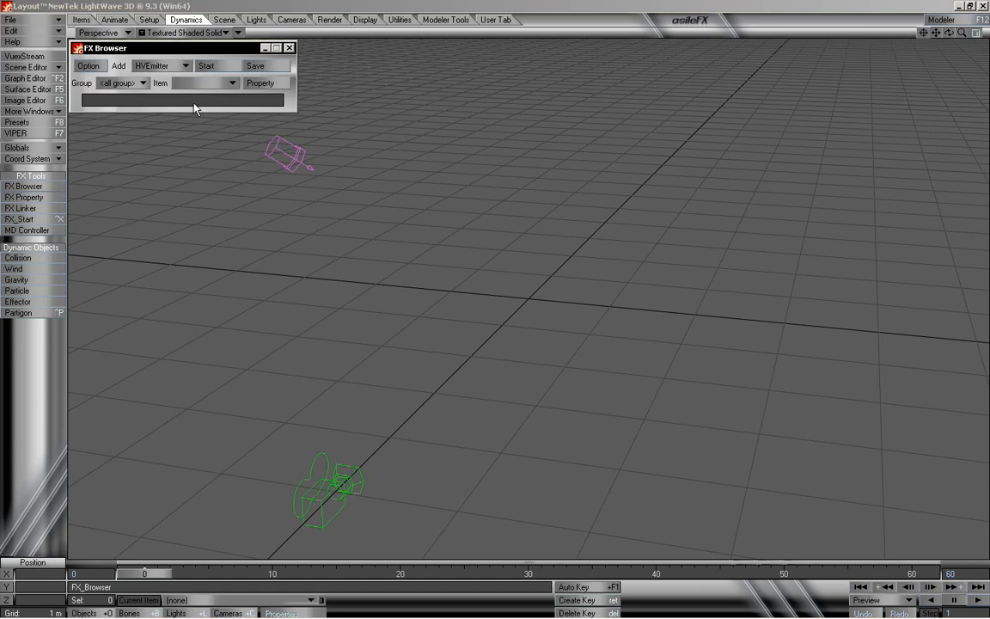
{"action": "left_click", "coordinate": [176, 68]}
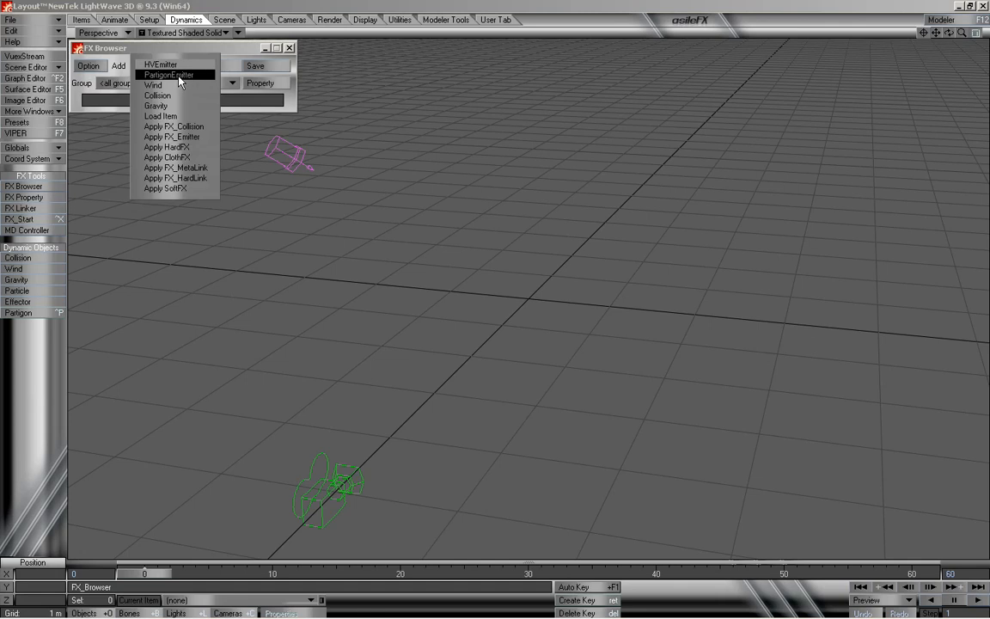
{"action": "left_click", "coordinate": [179, 77]}
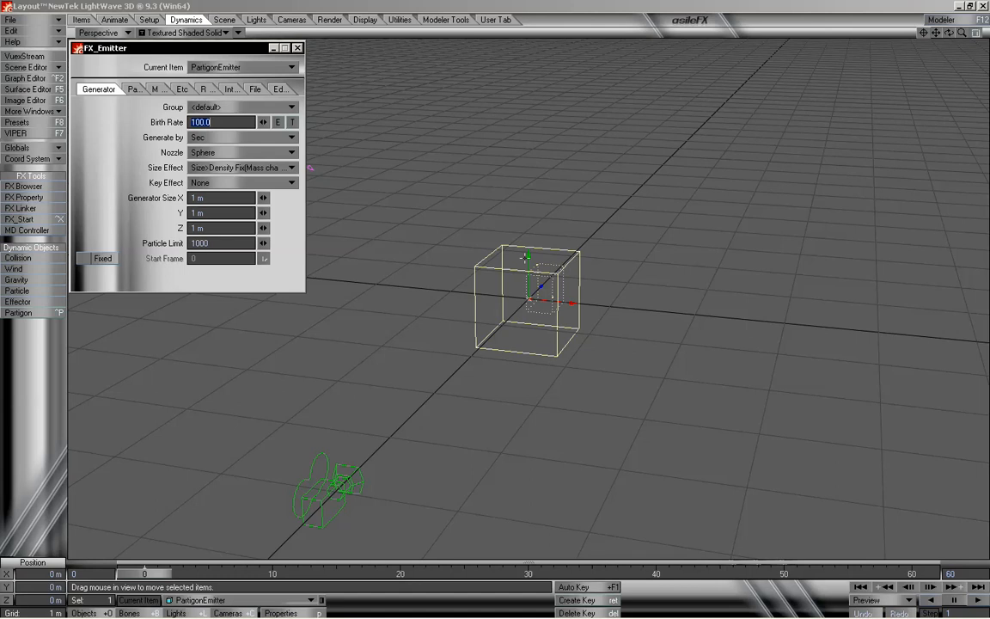
{"action": "left_click", "coordinate": [525, 257]}
{"action": "left_click_drag", "start_coordinate": [241, 49], "coordinate": [243, 127]}
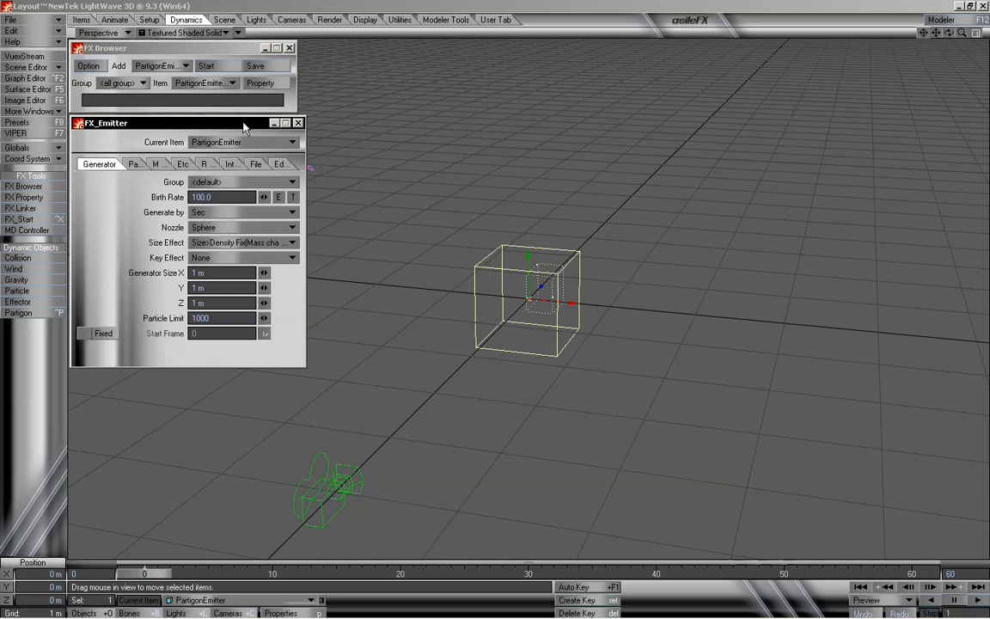
{"action": "left_click", "coordinate": [245, 142]}
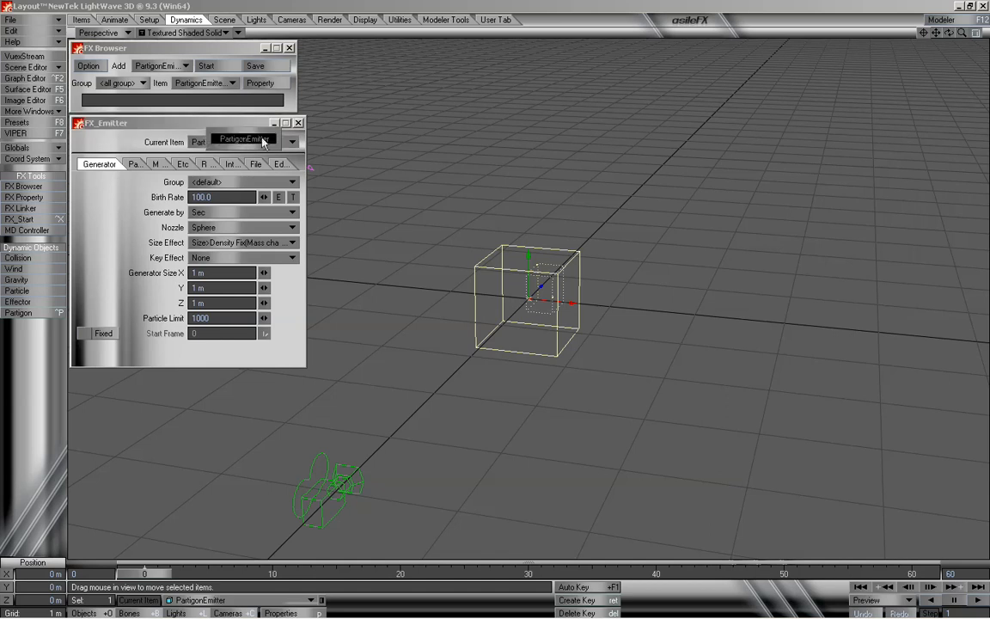
{"action": "left_click", "coordinate": [244, 141]}
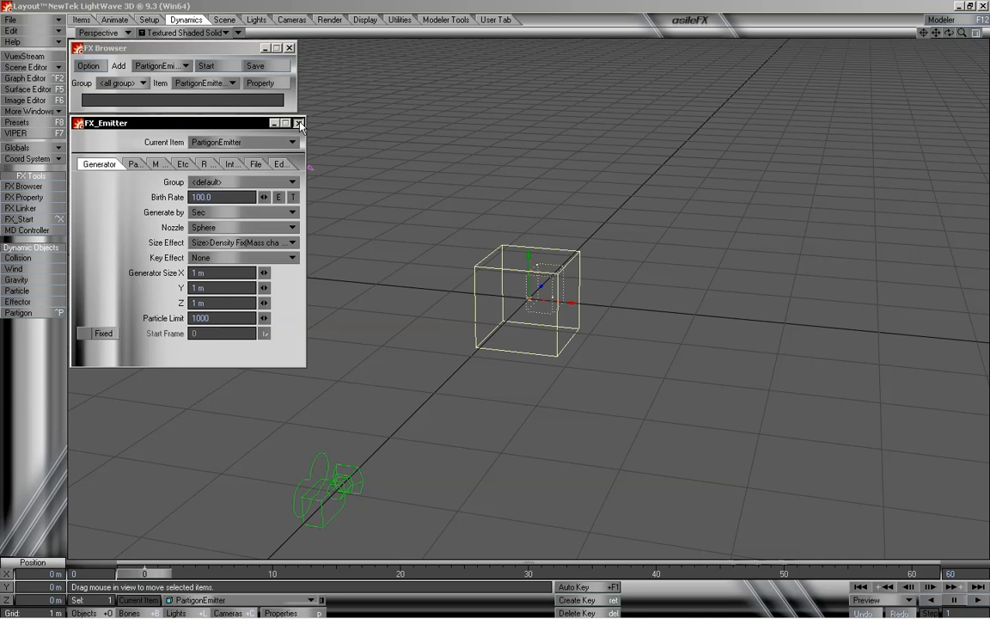
{"action": "left_click", "coordinate": [298, 123]}
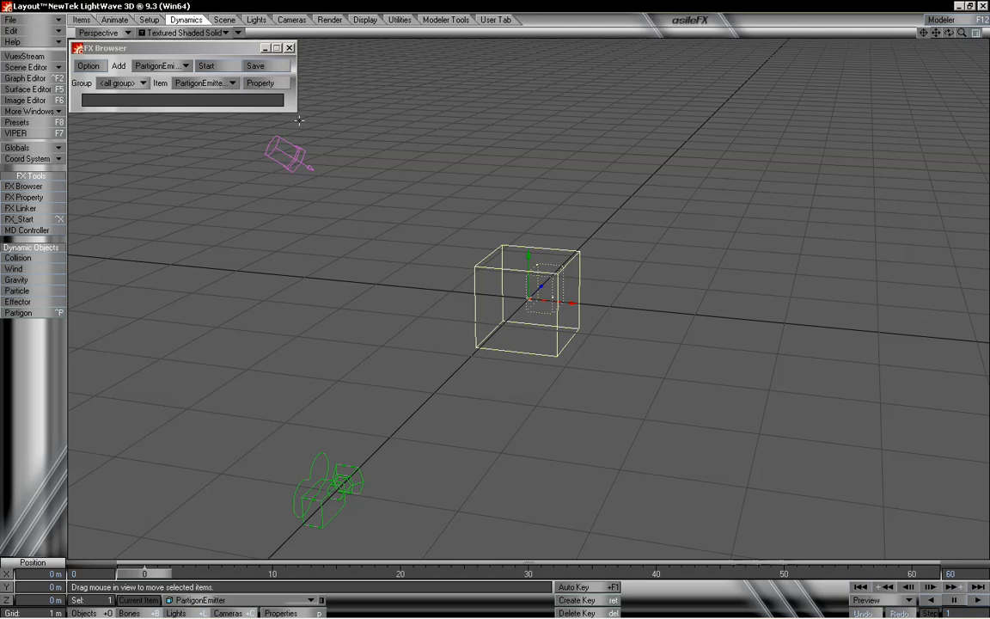
- Open the PartigonEmitter's object properties and select its FX Emitter entry in the dynamics list
{"action": "left_click", "coordinate": [219, 605]}
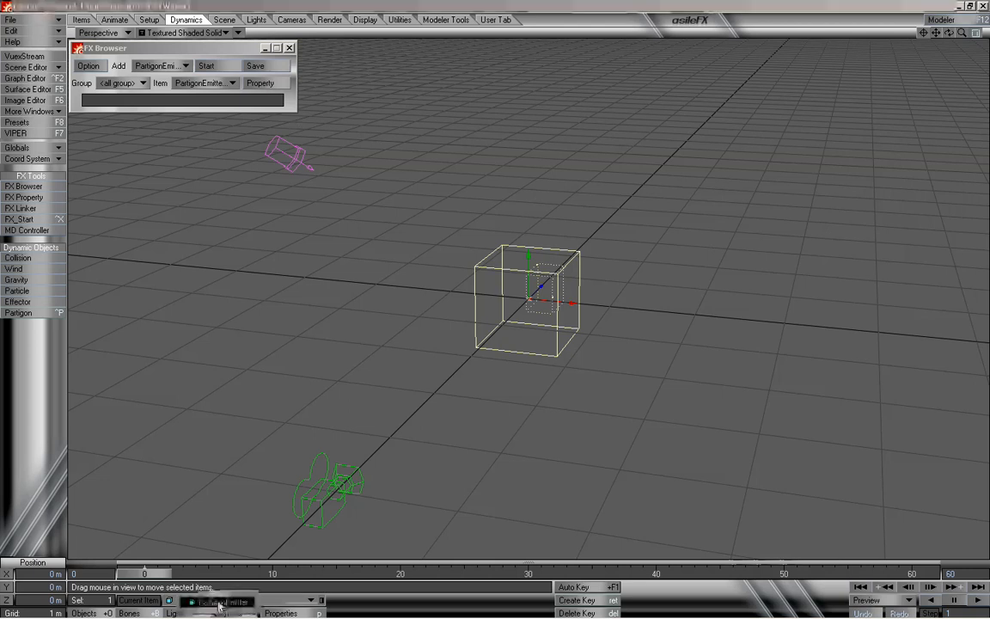
{"action": "left_click", "coordinate": [219, 602]}
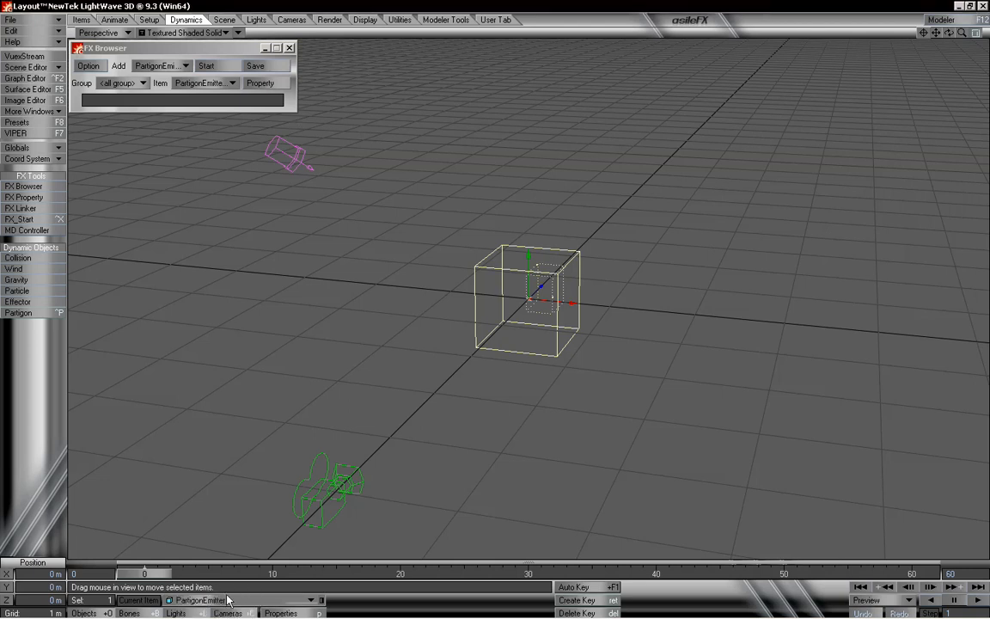
{"action": "left_click", "coordinate": [283, 613]}
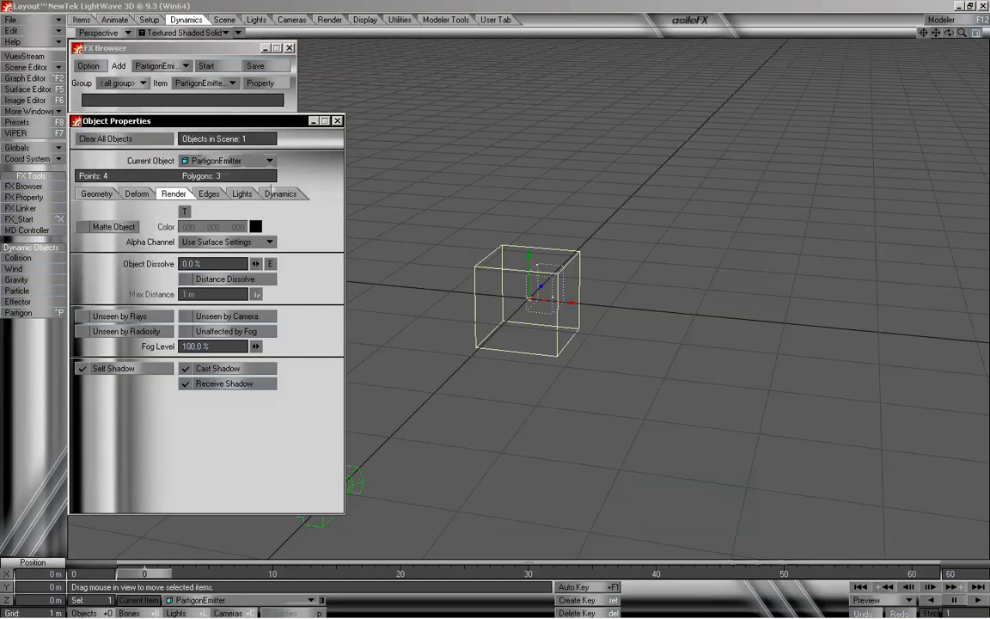
{"action": "left_click", "coordinate": [280, 194]}
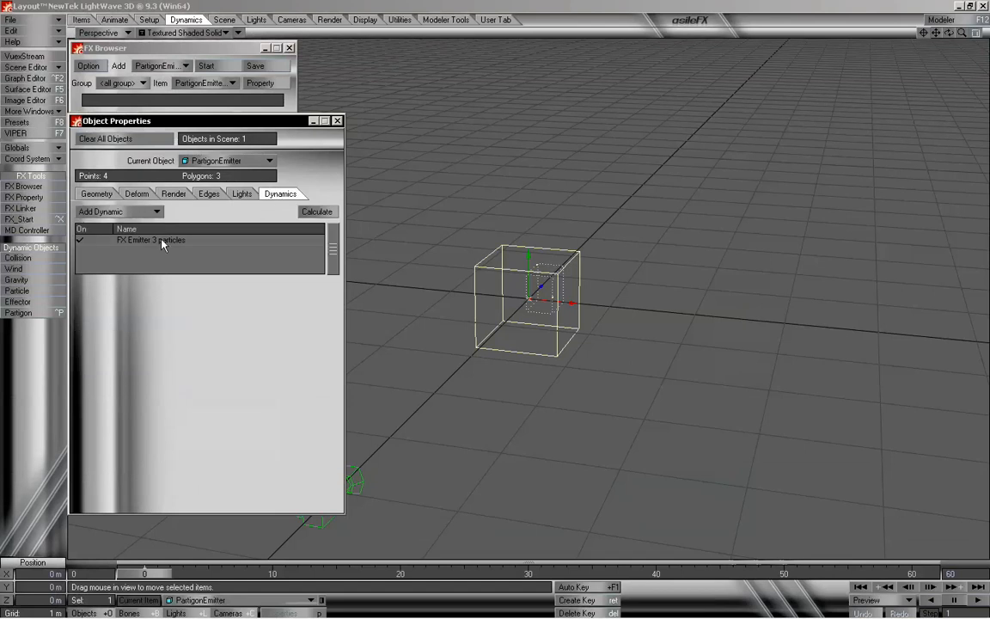
{"action": "left_click", "coordinate": [120, 241]}
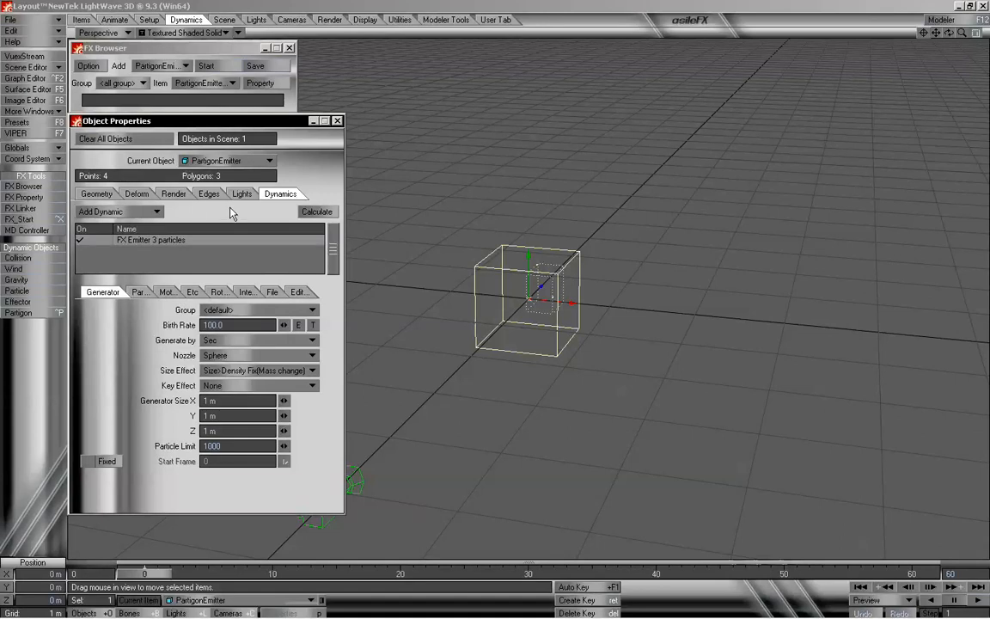
- Review the Geometry, Deform, Render and Edges property tabs before returning to Dynamics
{"action": "left_click", "coordinate": [96, 193]}
{"action": "left_click", "coordinate": [136, 193]}
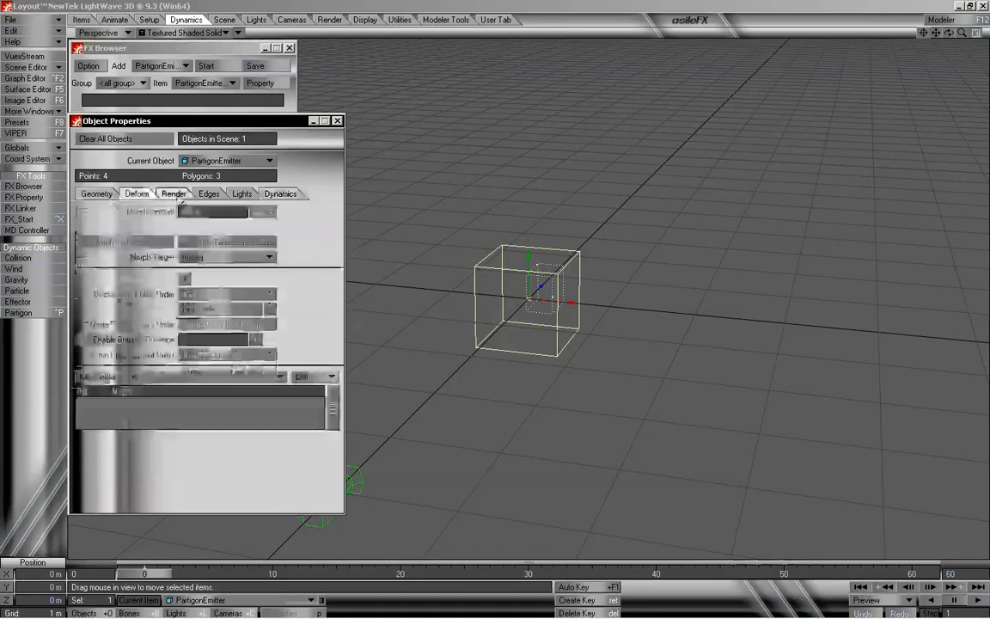
{"action": "left_click", "coordinate": [175, 194]}
{"action": "left_click", "coordinate": [209, 195]}
{"action": "left_click", "coordinate": [273, 195]}
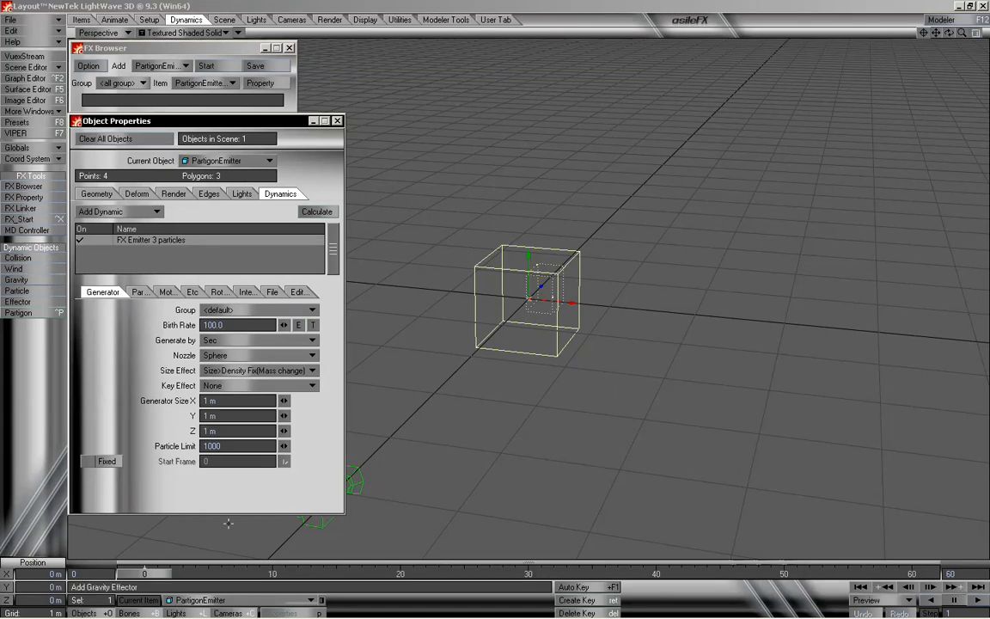
- Check the emitter's Group and Generate by options and scrub the timeline to preview the particle emission
{"action": "left_click", "coordinate": [248, 313]}
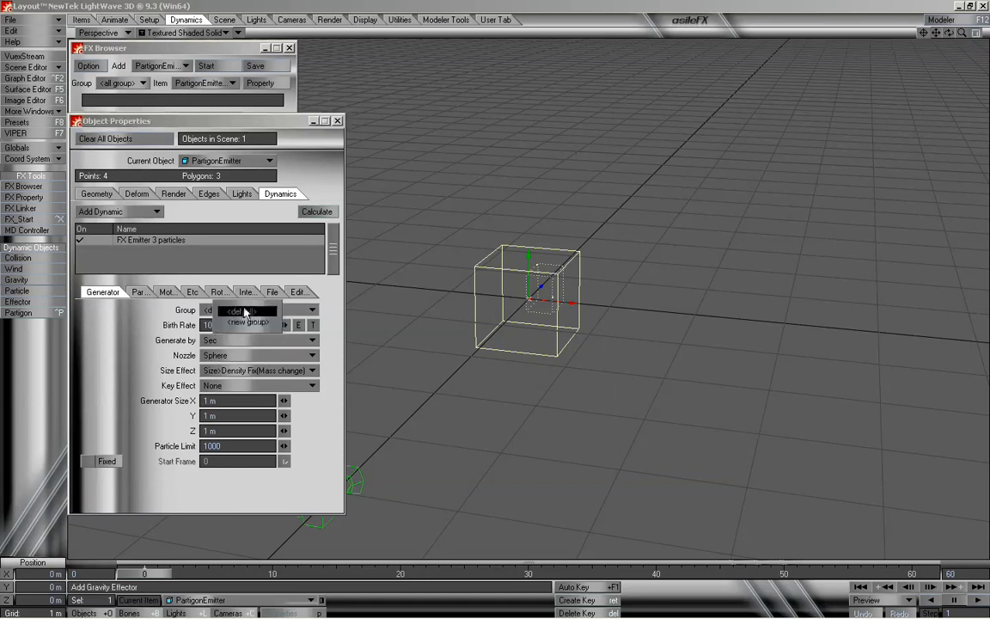
{"action": "left_click", "coordinate": [176, 313]}
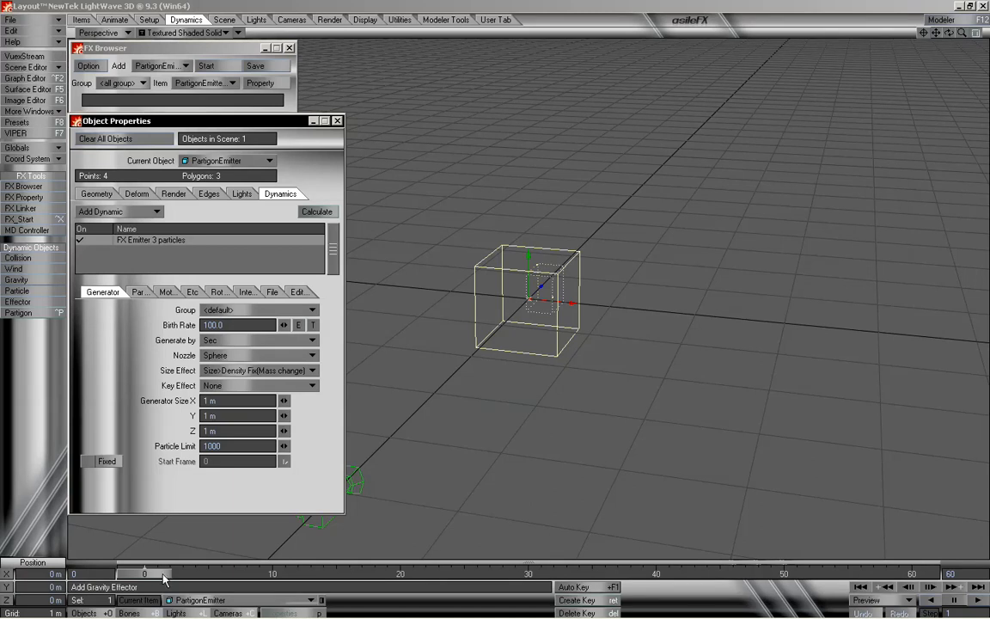
{"action": "mouse_move", "coordinate": [154, 577]}
{"action": "left_mouse_down"}
{"action": "mouse_move", "coordinate": [435, 577]}
{"action": "mouse_move", "coordinate": [145, 574]}
{"action": "left_mouse_up"}
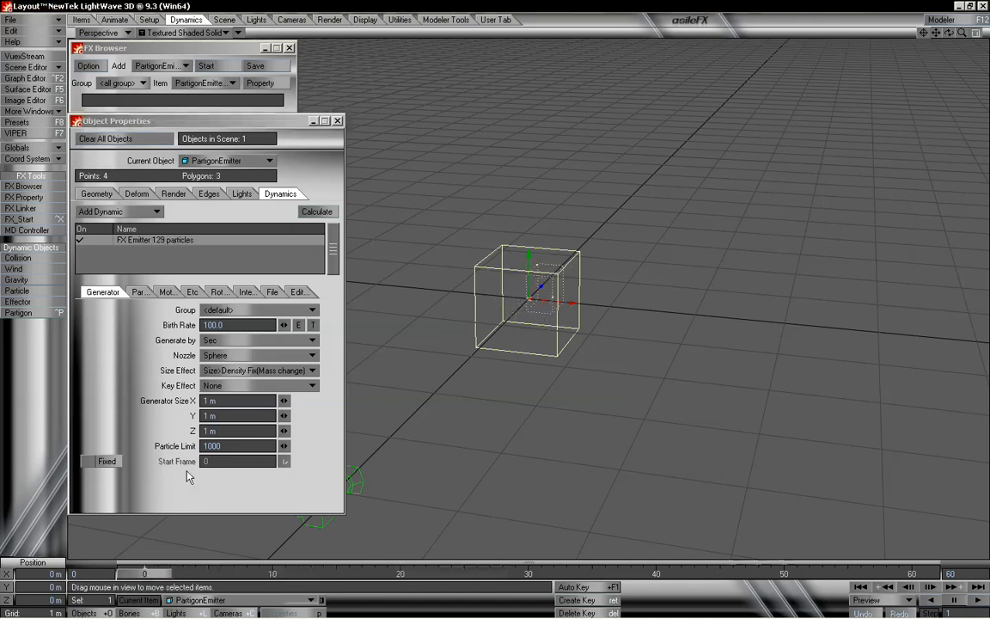
{"action": "left_click", "coordinate": [225, 340]}
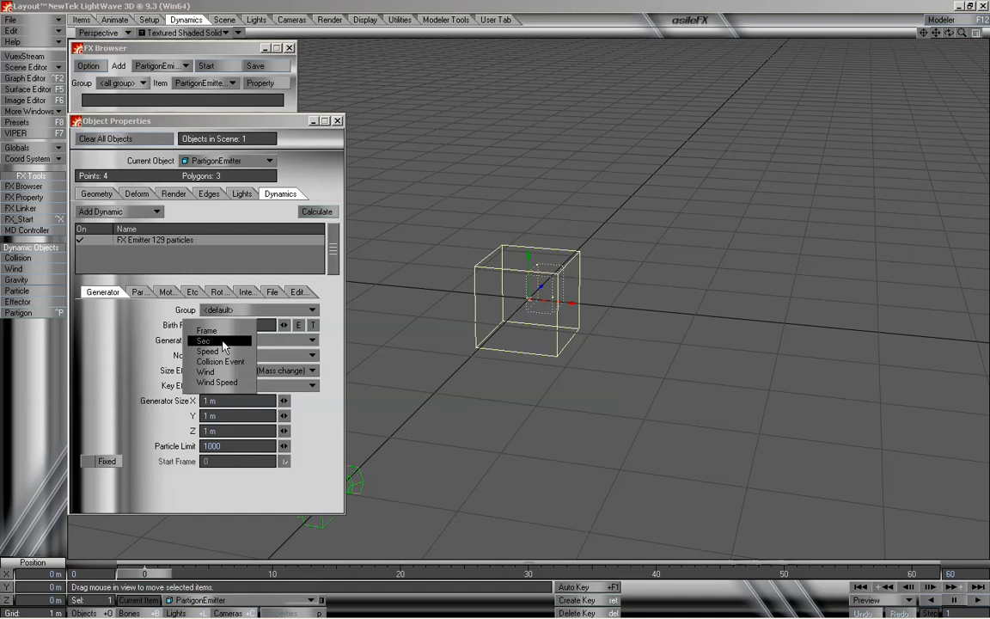
{"action": "left_click", "coordinate": [225, 342]}
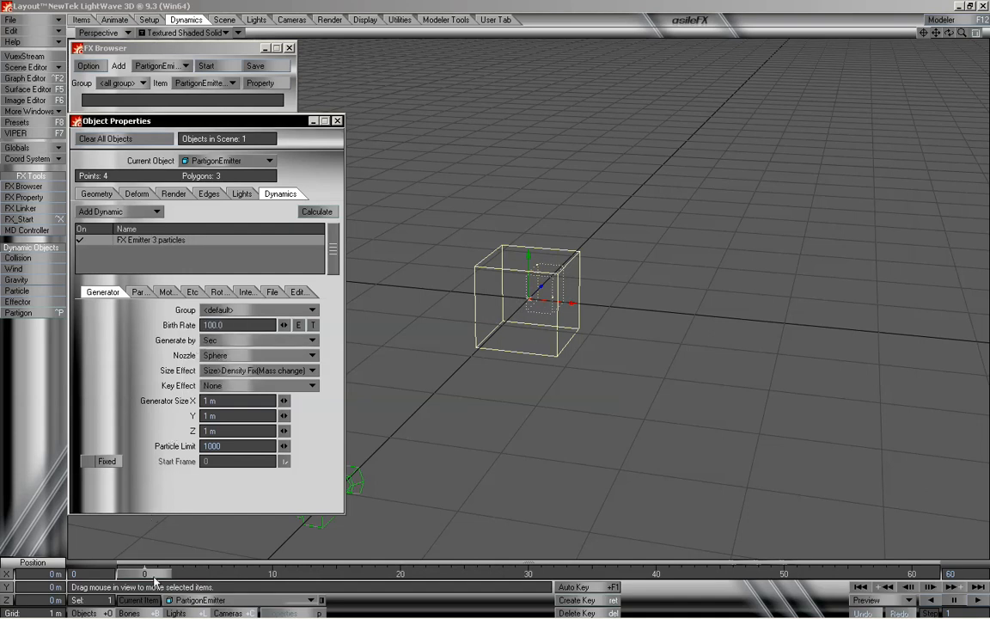
{"action": "left_click_drag", "start_coordinate": [154, 576], "coordinate": [912, 574]}
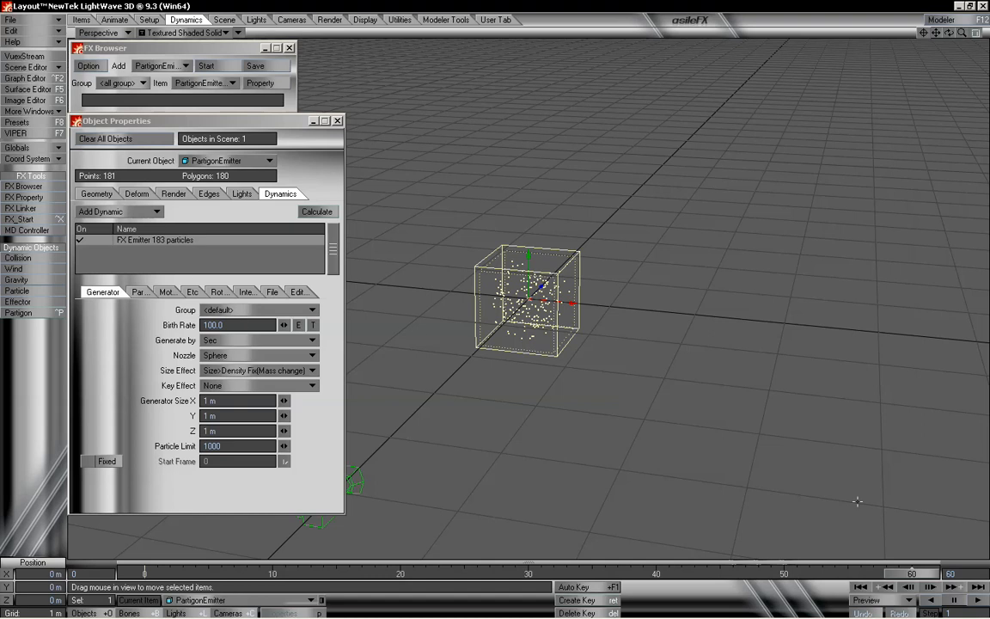
{"action": "left_click_drag", "start_coordinate": [920, 574], "coordinate": [144, 574]}
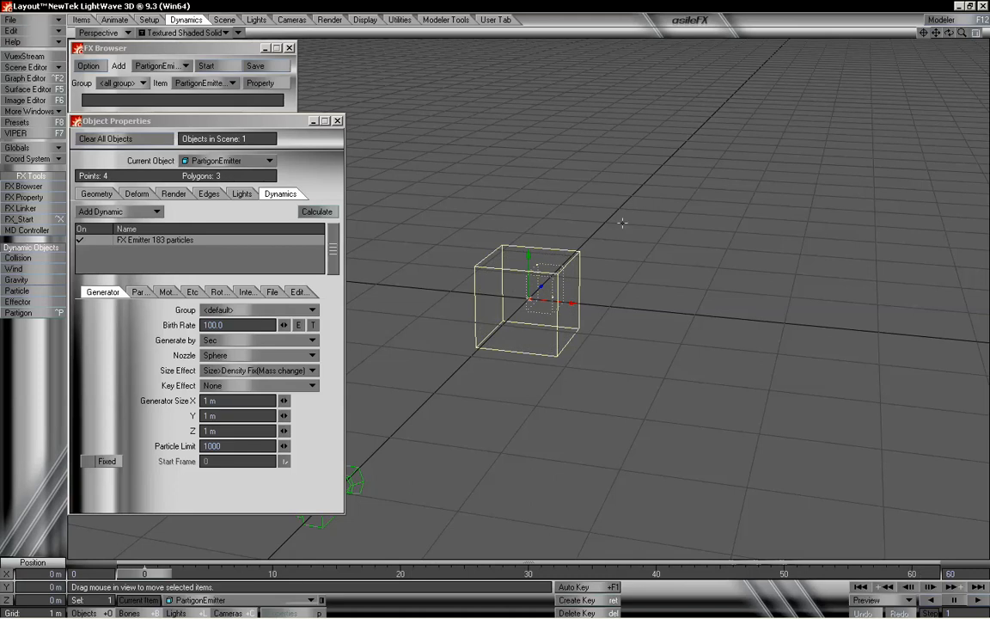
- Set the scene's end frame to 300 and scrub the timeline to preview the emission
{"action": "left_click", "coordinate": [961, 573]}
{"action": "type", "text": "300"}
{"action": "key", "text": "Return"}
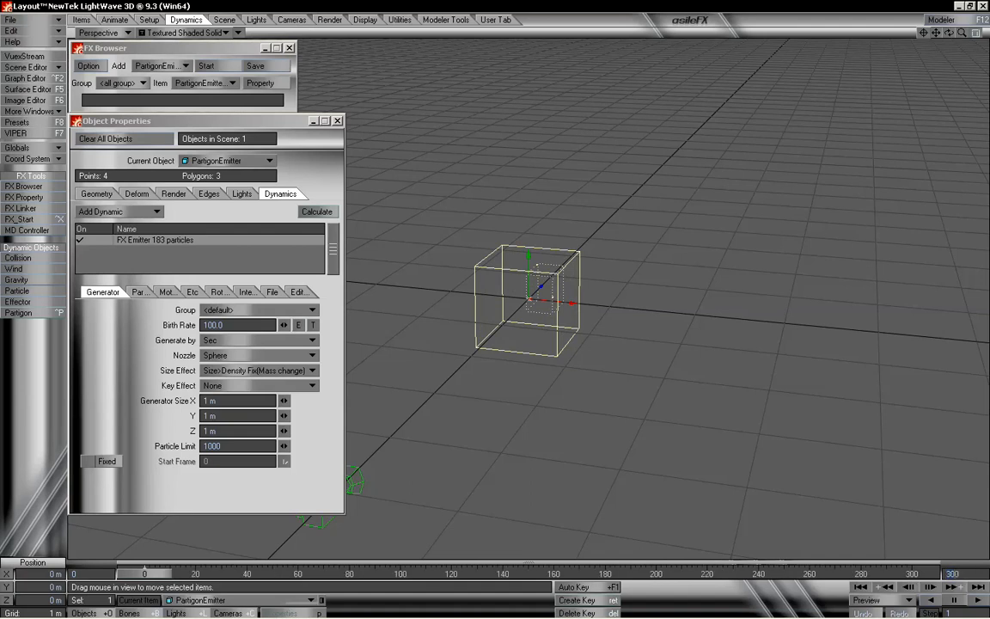
{"action": "left_click_drag", "start_coordinate": [161, 576], "coordinate": [135, 577]}
{"action": "left_click_drag", "start_coordinate": [161, 576], "coordinate": [317, 577]}
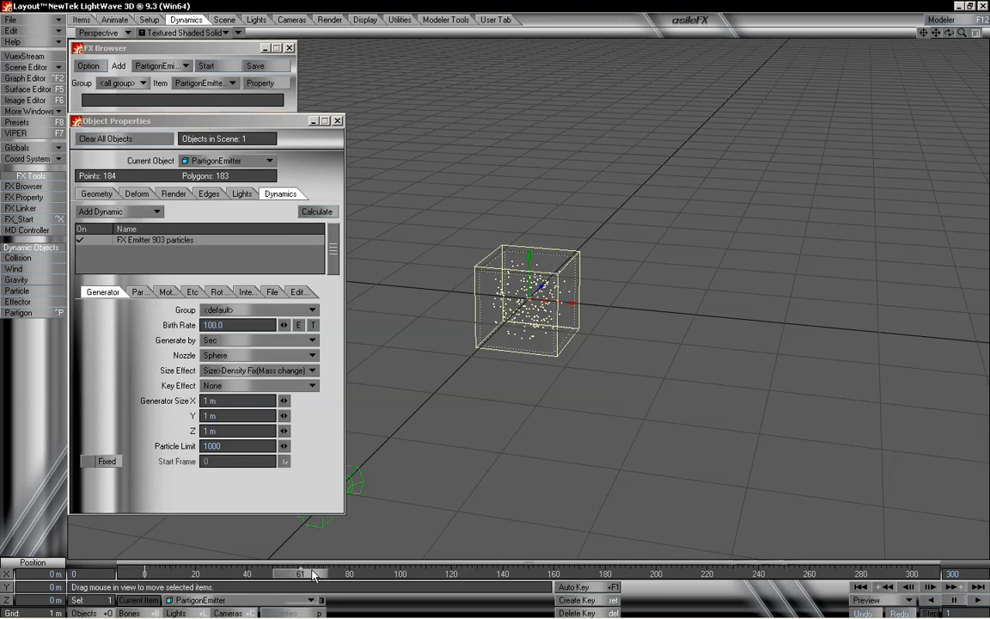
{"action": "left_click_drag", "start_coordinate": [323, 573], "coordinate": [144, 573]}
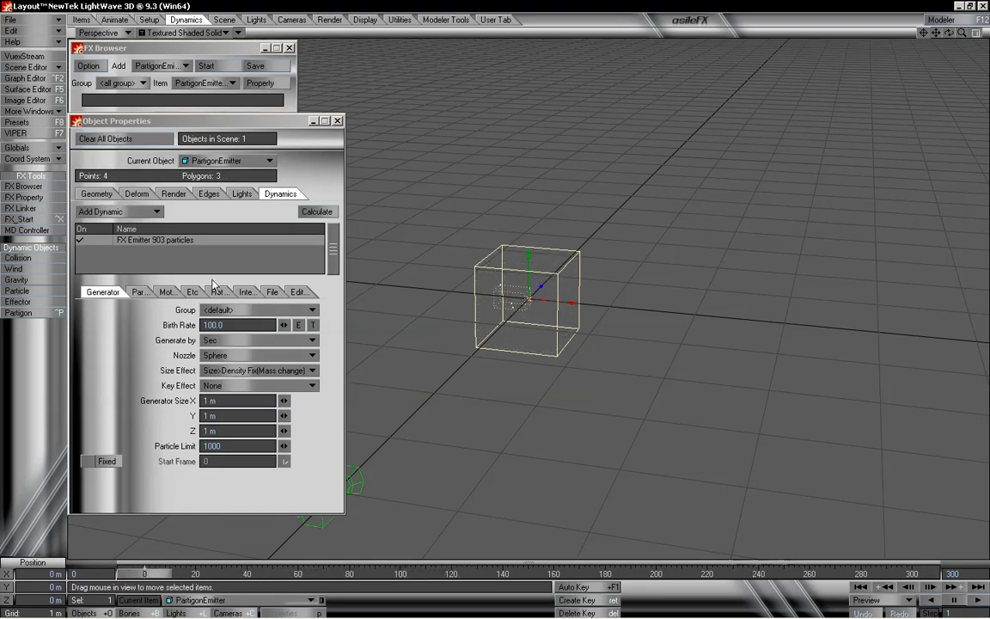
- Set the particles' Life Time to 300 frames on the emitter's Particle settings
{"action": "left_click", "coordinate": [136, 292]}
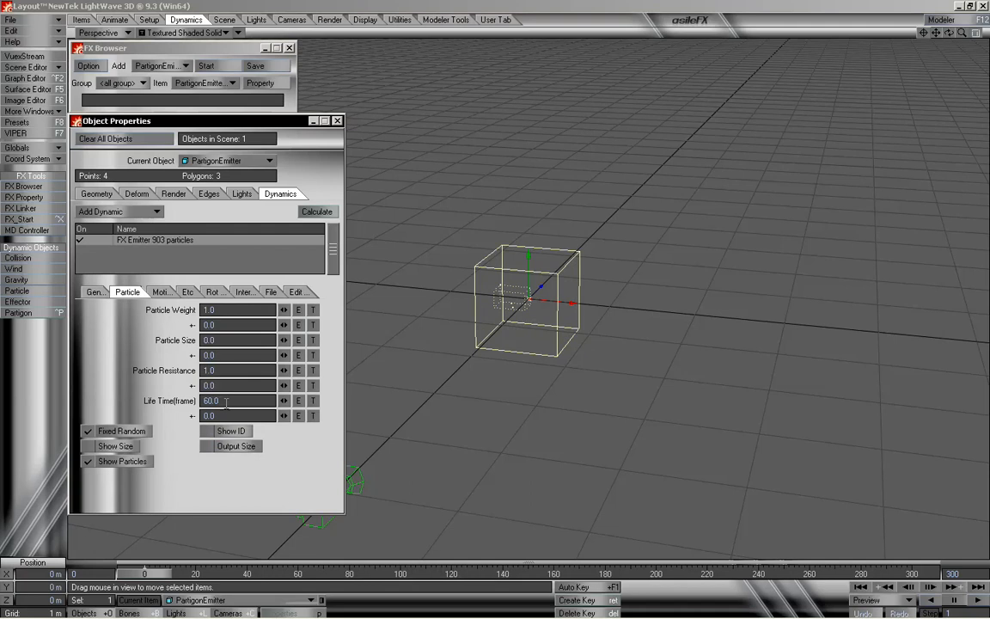
{"action": "left_click", "coordinate": [159, 408]}
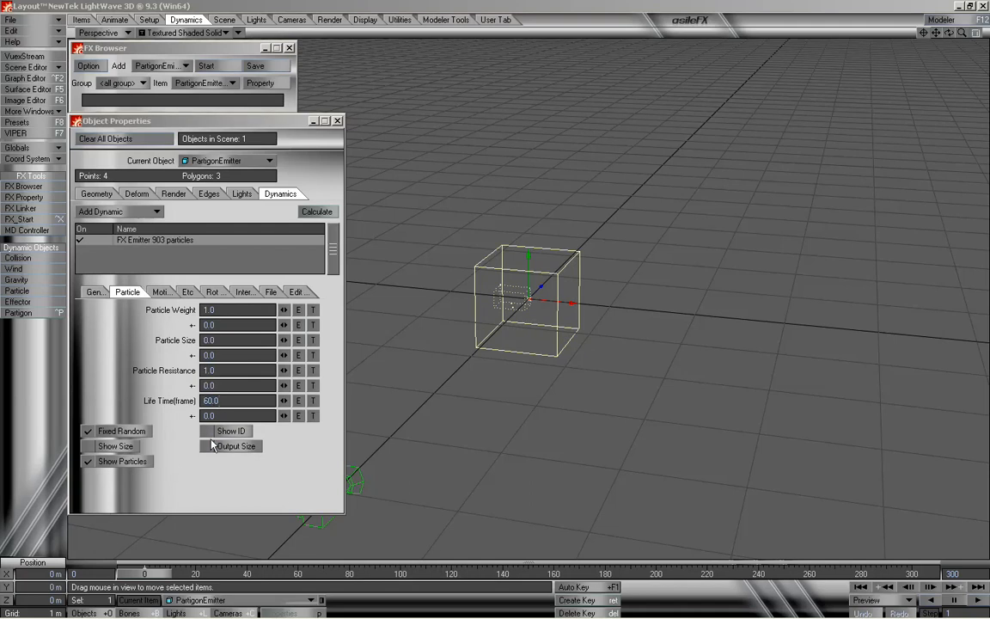
{"action": "mouse_move", "coordinate": [159, 572]}
{"action": "left_mouse_down"}
{"action": "mouse_move", "coordinate": [908, 572]}
{"action": "mouse_move", "coordinate": [143, 572]}
{"action": "left_mouse_up"}
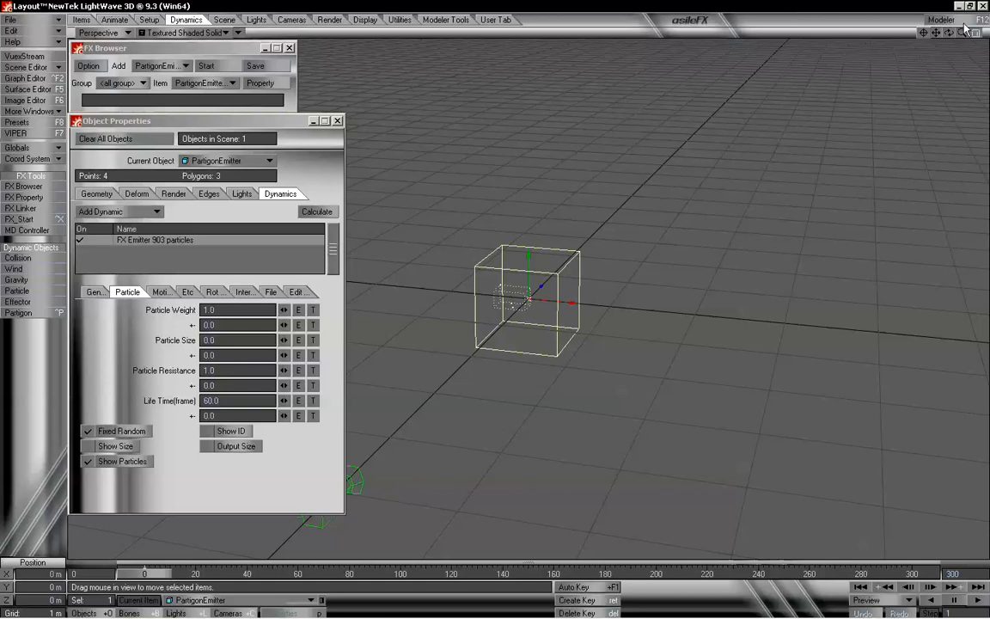
{"action": "left_click_drag", "start_coordinate": [962, 33], "coordinate": [967, 32]}
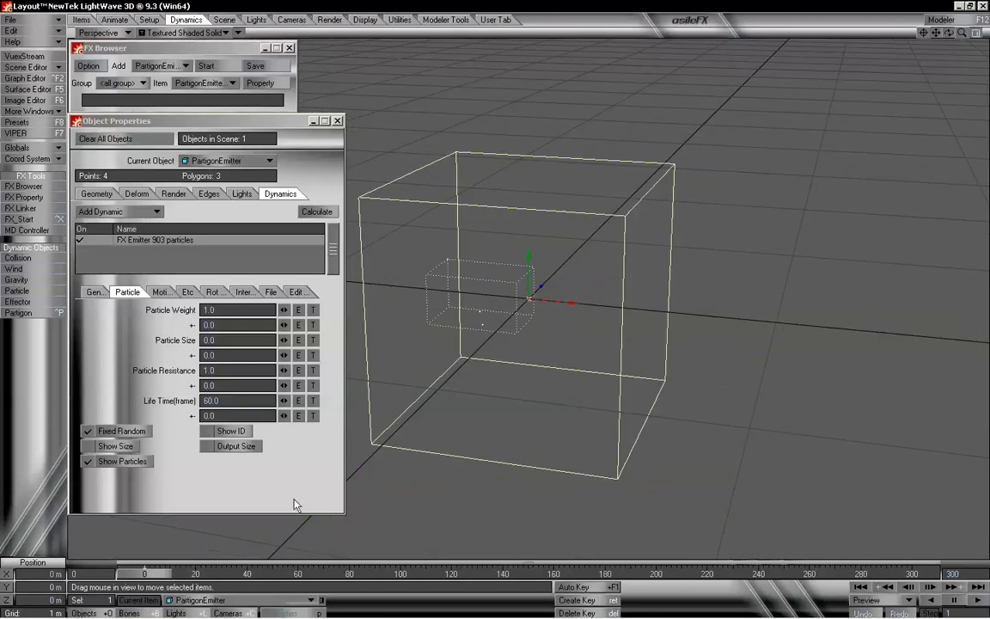
{"action": "mouse_move", "coordinate": [143, 573]}
{"action": "left_mouse_down"}
{"action": "mouse_move", "coordinate": [835, 574]}
{"action": "mouse_move", "coordinate": [143, 574]}
{"action": "left_mouse_up"}
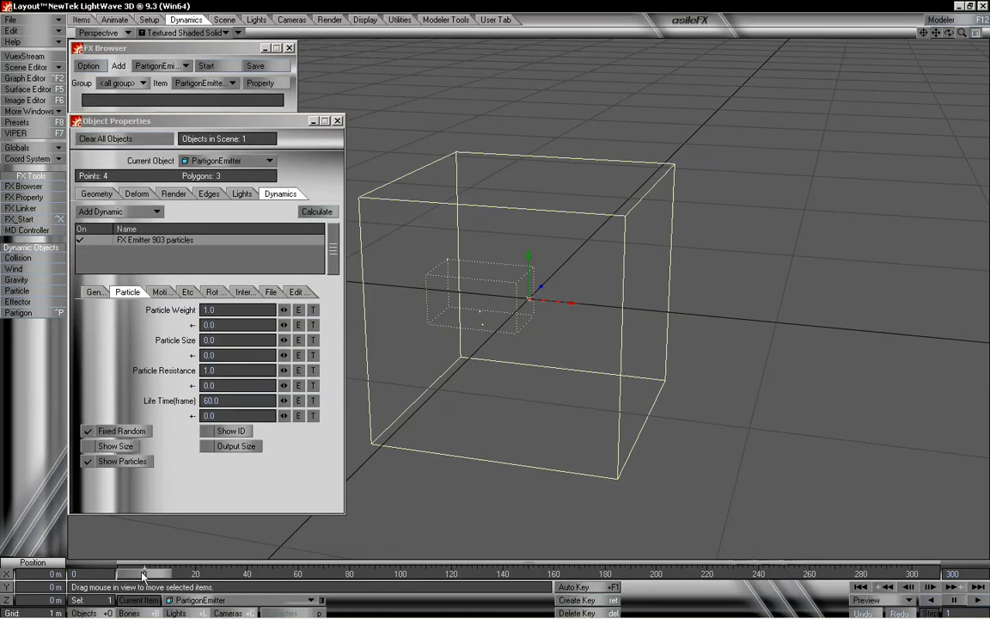
{"action": "left_click", "coordinate": [227, 400]}
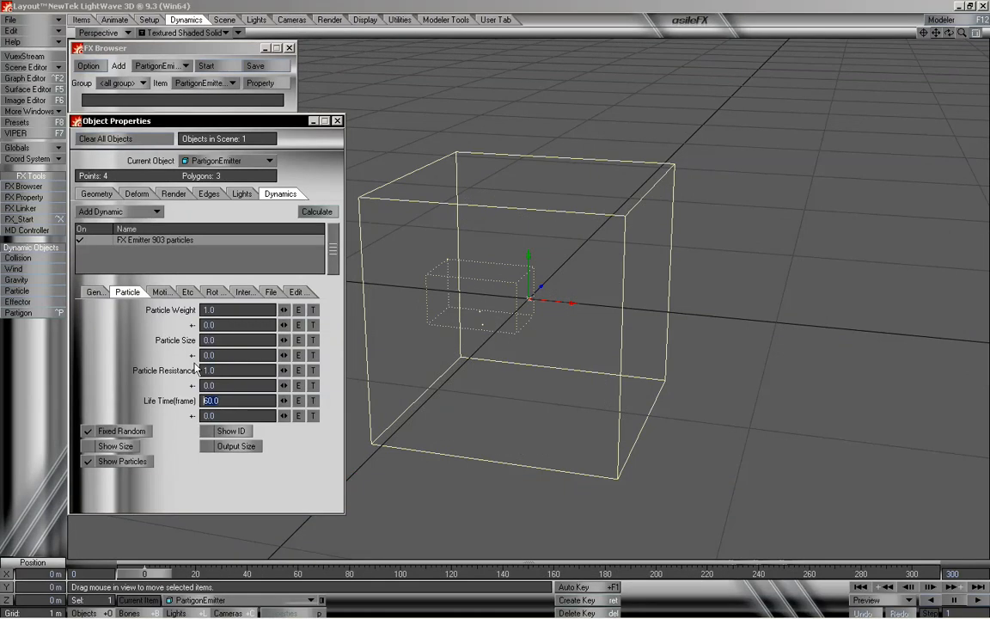
{"action": "type", "text": "300"}
{"action": "key", "text": "Tab"}
{"action": "mouse_move", "coordinate": [146, 573]}
{"action": "left_mouse_down"}
{"action": "mouse_move", "coordinate": [867, 573]}
{"action": "mouse_move", "coordinate": [145, 573]}
{"action": "left_mouse_up"}
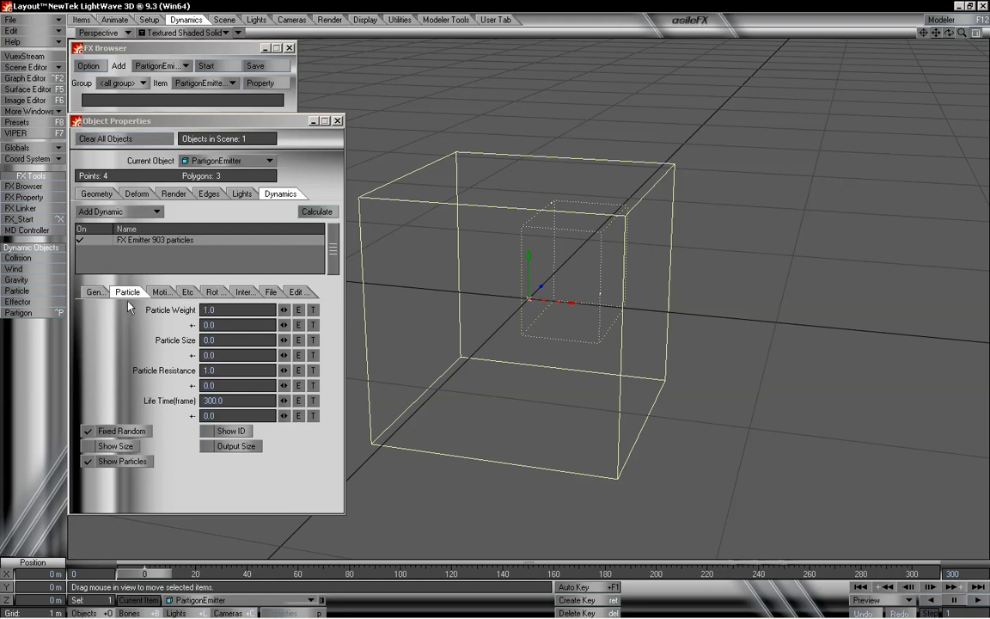
- Change the emitter's Generate by option to Frame and scrub the timeline to preview the particles
{"action": "left_click", "coordinate": [92, 292]}
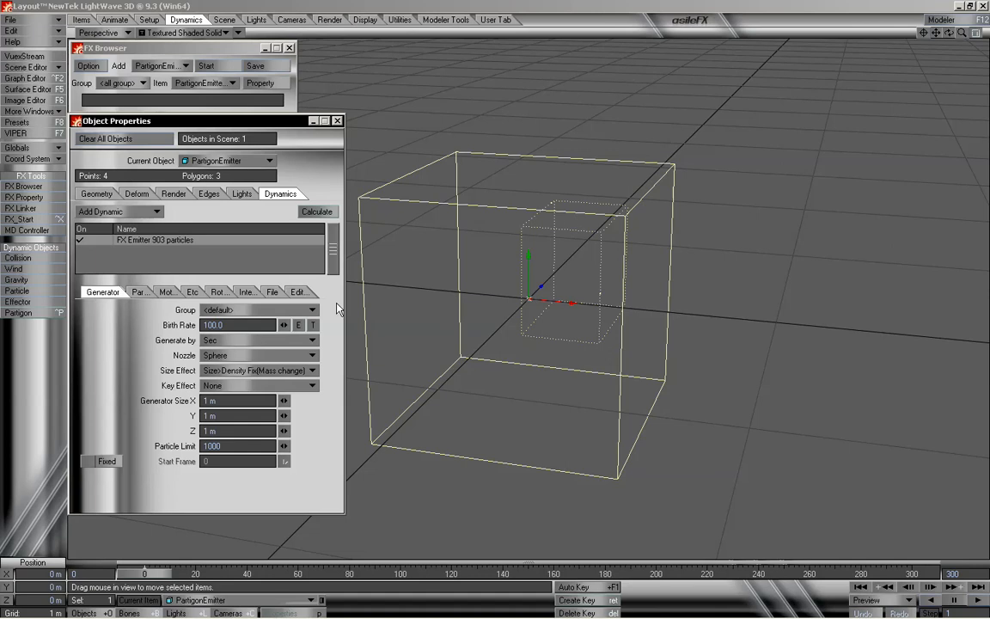
{"action": "left_click", "coordinate": [262, 340]}
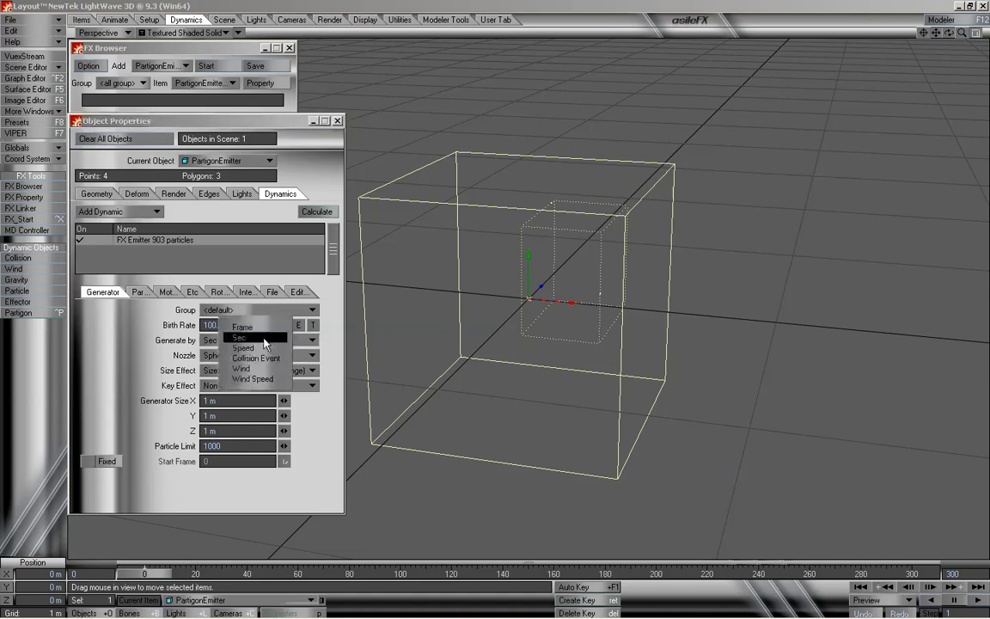
{"action": "left_click", "coordinate": [263, 328]}
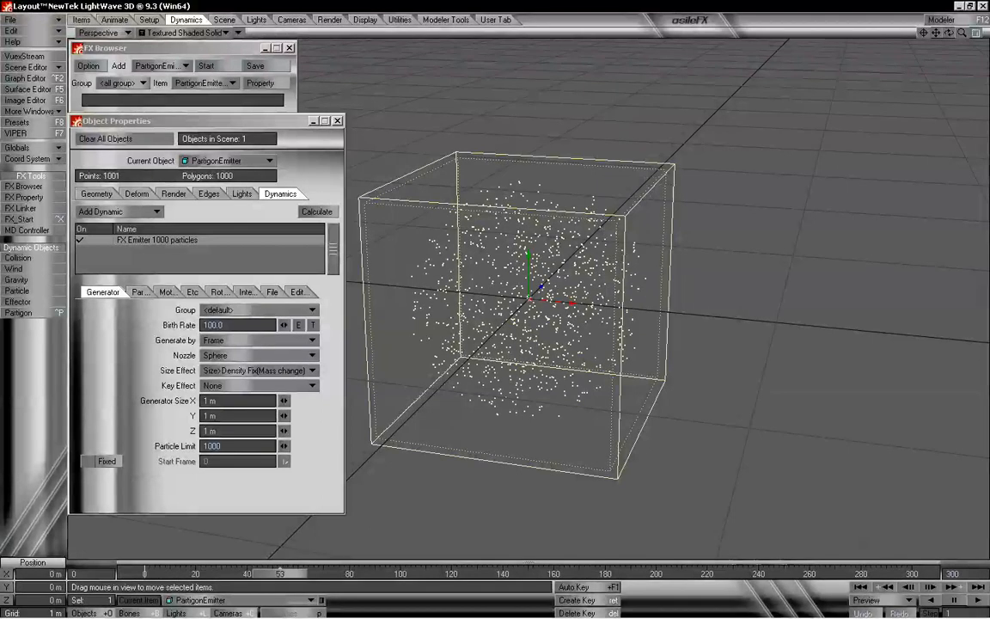
{"action": "left_click_drag", "start_coordinate": [382, 573], "coordinate": [145, 573]}
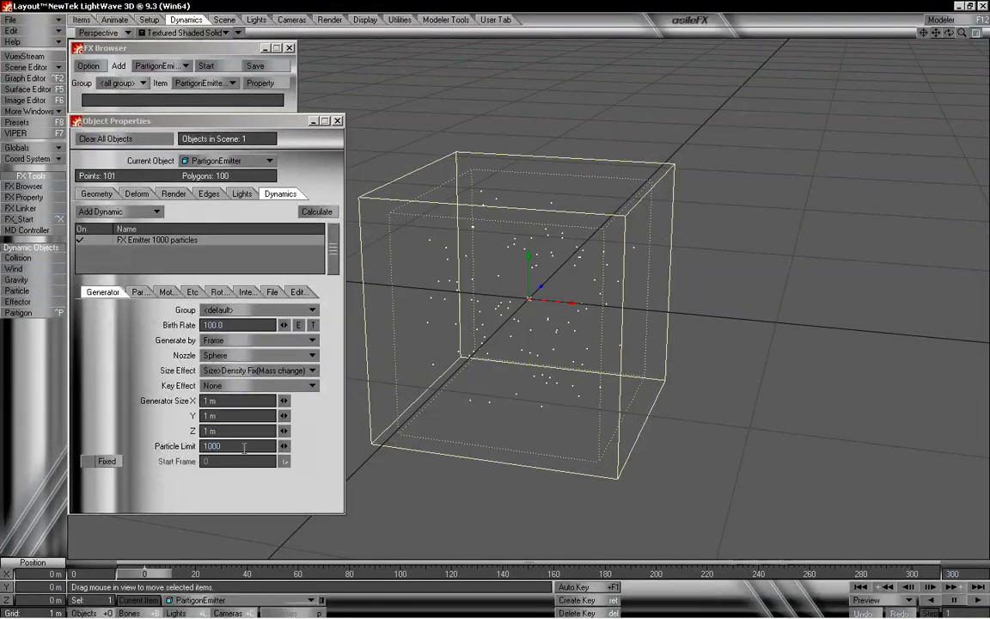
{"action": "mouse_move", "coordinate": [144, 573]}
{"action": "left_mouse_down"}
{"action": "mouse_move", "coordinate": [344, 573]}
{"action": "mouse_move", "coordinate": [144, 573]}
{"action": "left_mouse_up"}
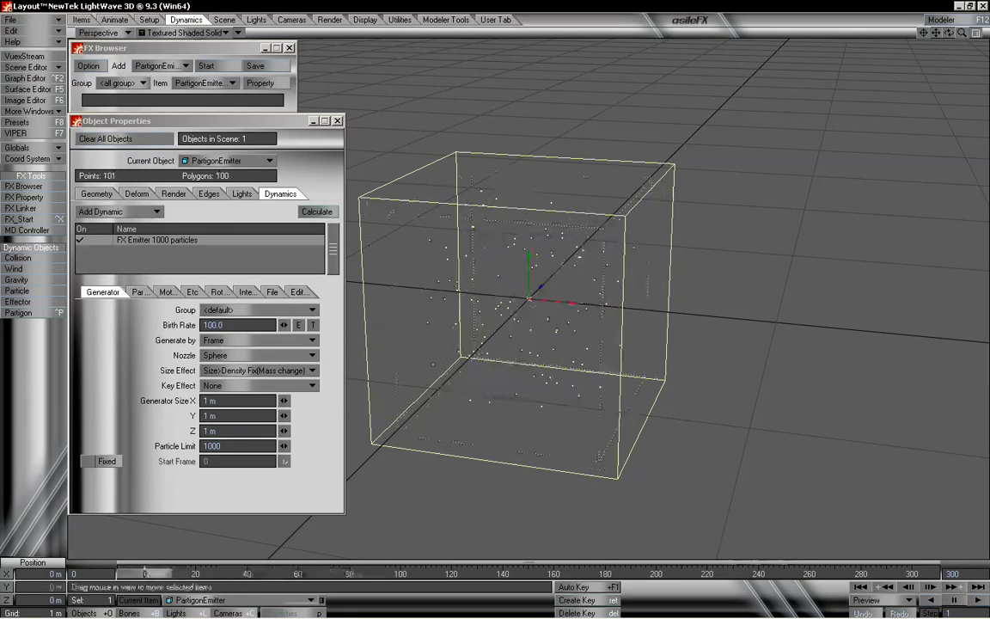
- Enable the Fixed start frame option, set Start Frame to 30, and scrub the timeline to preview
{"action": "left_click", "coordinate": [107, 461]}
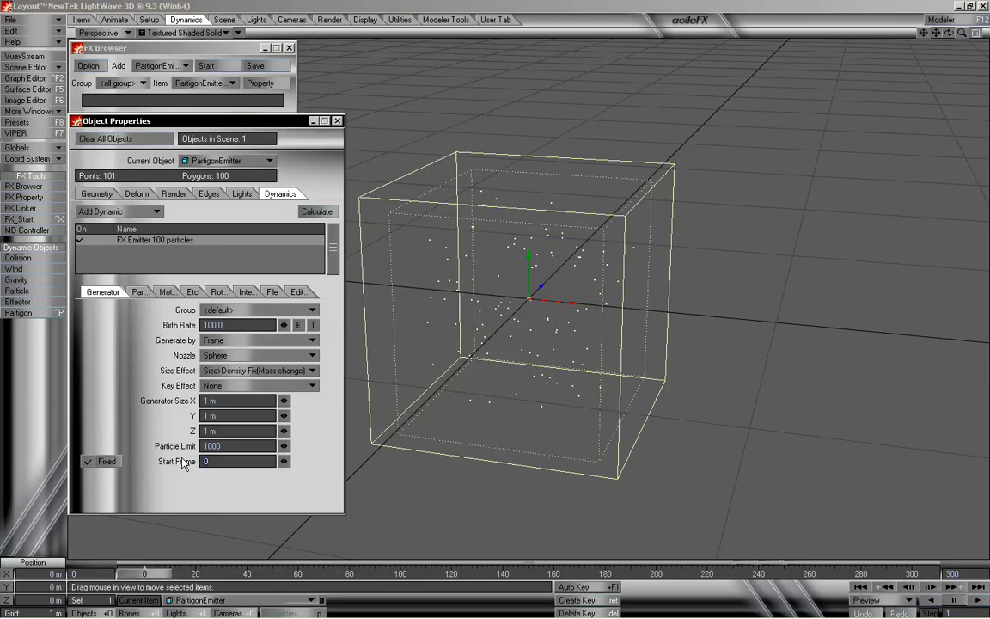
{"action": "key", "text": "Return"}
{"action": "mouse_move", "coordinate": [163, 575]}
{"action": "left_mouse_down"}
{"action": "mouse_move", "coordinate": [249, 574]}
{"action": "mouse_move", "coordinate": [143, 574]}
{"action": "left_mouse_up"}
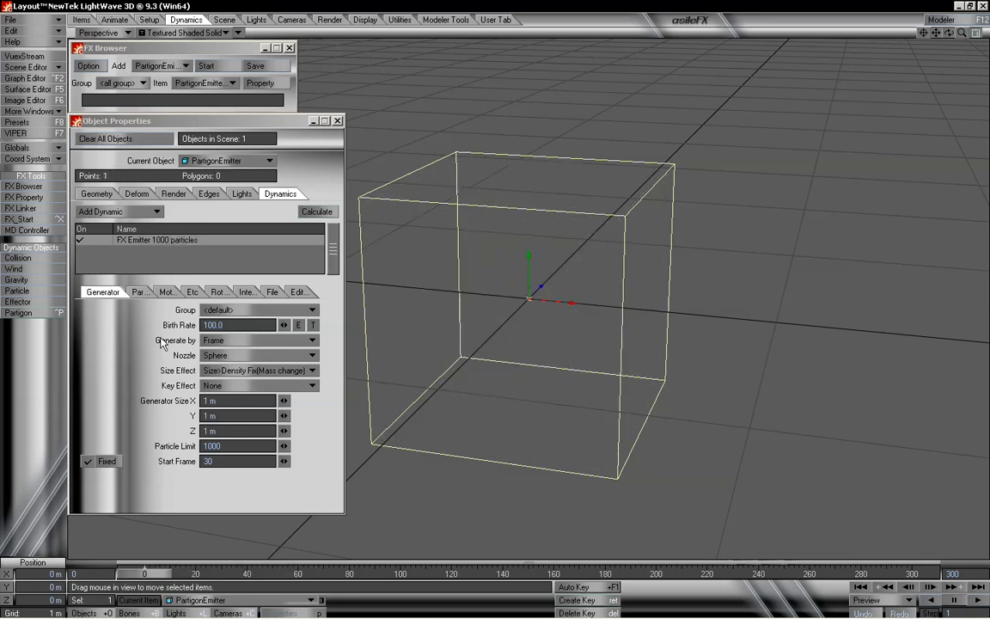
- Change the emitter's Generate by option to Sec and scrub the timeline to preview the emission
{"action": "left_click", "coordinate": [222, 340]}
{"action": "left_click", "coordinate": [234, 351]}
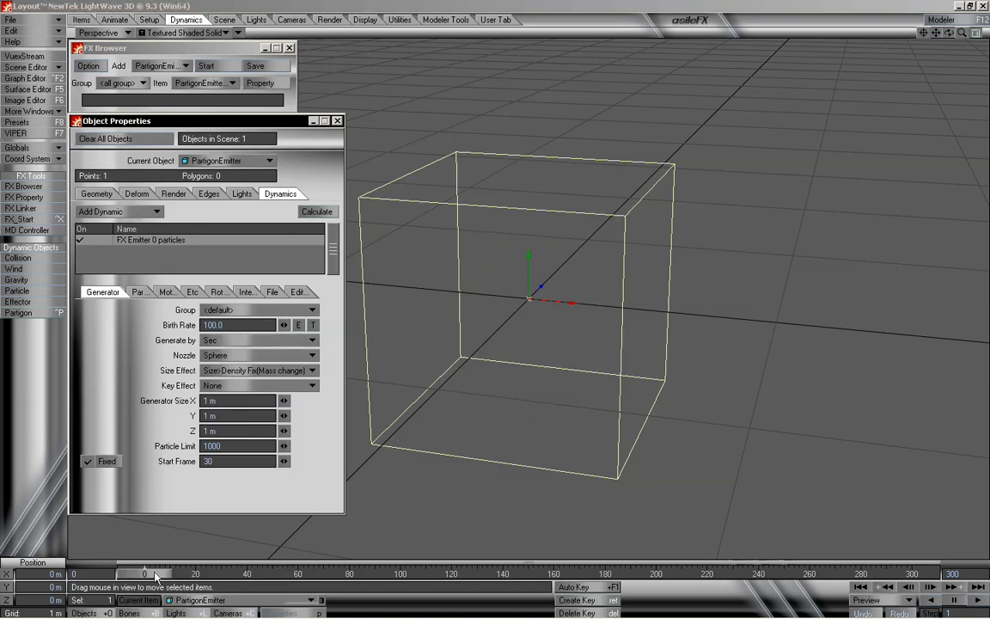
{"action": "mouse_move", "coordinate": [156, 574]}
{"action": "left_mouse_down"}
{"action": "mouse_move", "coordinate": [911, 574]}
{"action": "mouse_move", "coordinate": [144, 574]}
{"action": "left_mouse_up"}
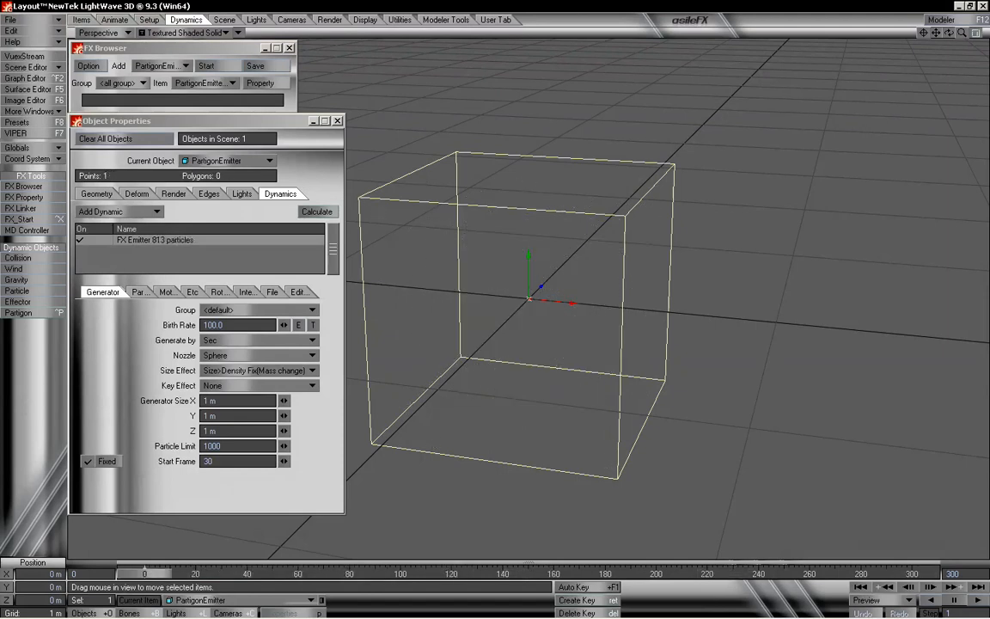
- Review the Generate by options, keep Sec selected, and scrub the timeline again
{"action": "left_click", "coordinate": [231, 340]}
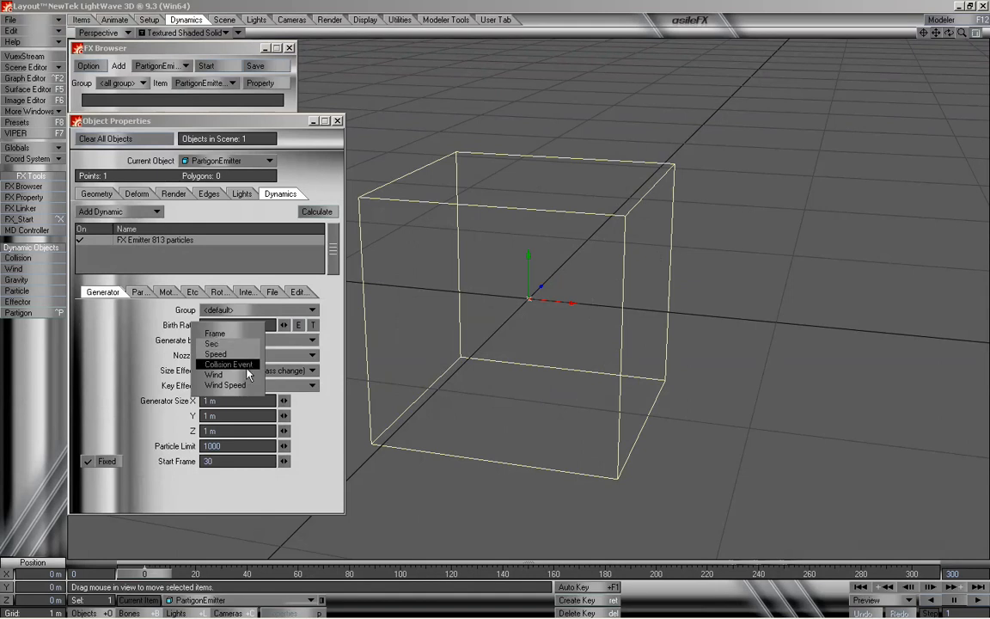
{"action": "left_click", "coordinate": [229, 345]}
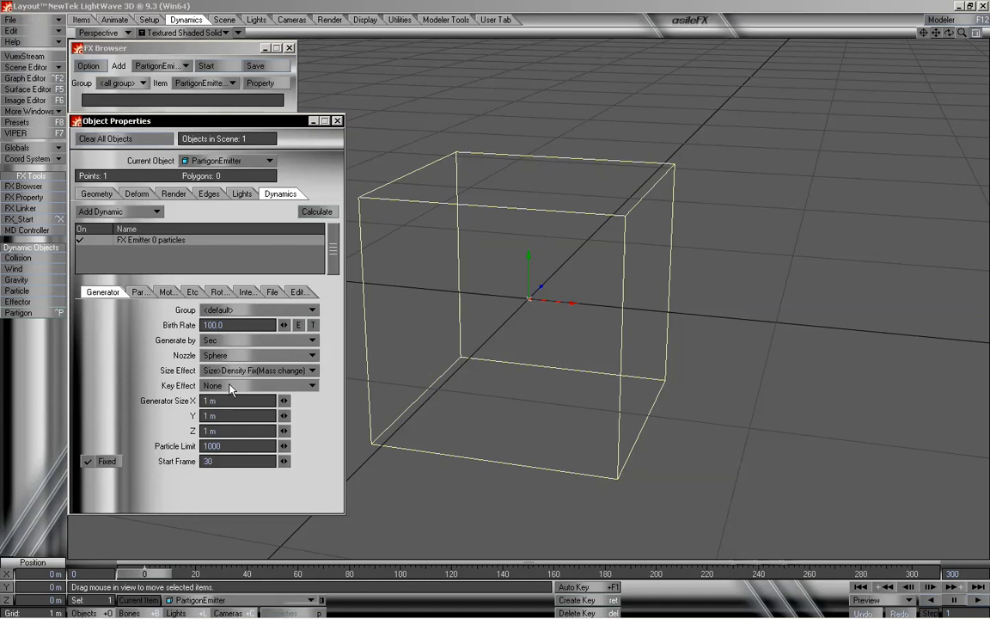
{"action": "left_click_drag", "start_coordinate": [165, 575], "coordinate": [142, 575]}
- Set the emitter's Start Frame to -60 and scrub the timeline to preview the particles
{"action": "left_click", "coordinate": [107, 460]}
{"action": "left_click", "coordinate": [104, 461]}
{"action": "key", "text": "BackSpace"}
{"action": "key", "text": "Return"}
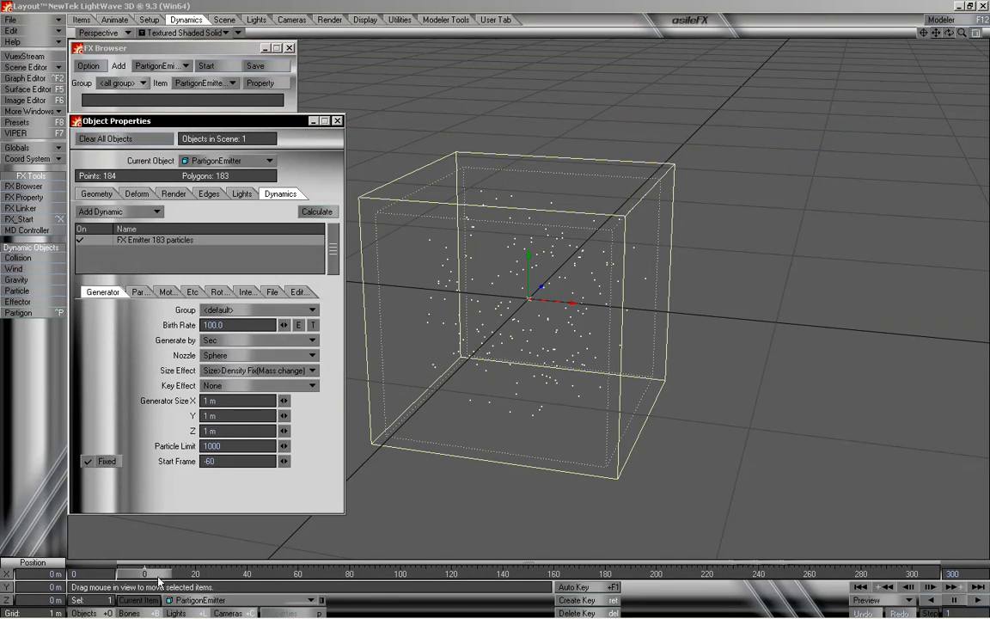
{"action": "mouse_move", "coordinate": [158, 577]}
{"action": "left_mouse_down"}
{"action": "mouse_move", "coordinate": [922, 573]}
{"action": "mouse_move", "coordinate": [144, 574]}
{"action": "left_mouse_up"}
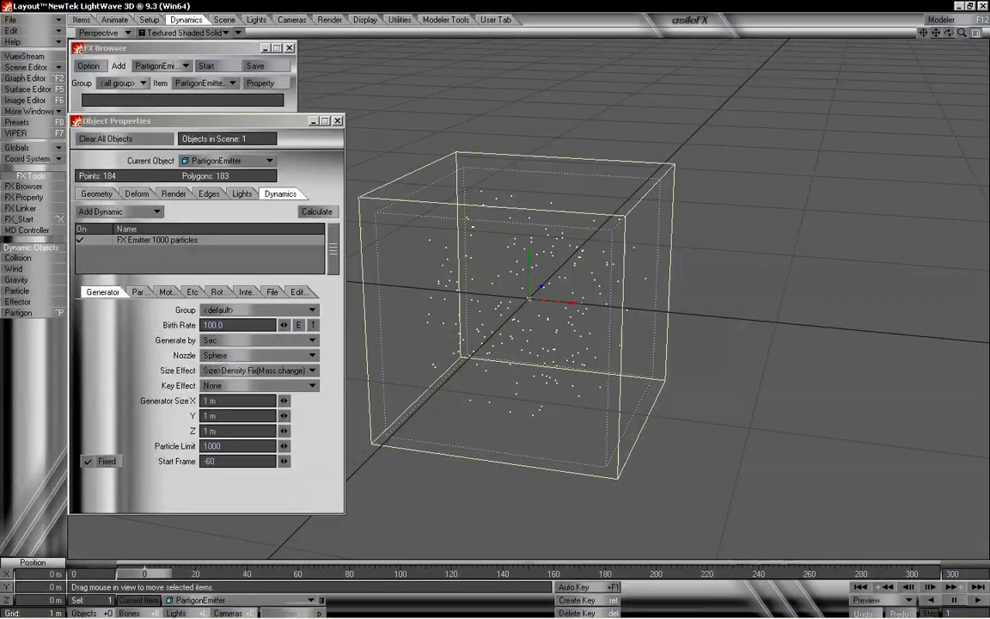
- Turn off the Fixed start frame option and scrub the timeline through to frame 300 and back
{"action": "left_click", "coordinate": [112, 462]}
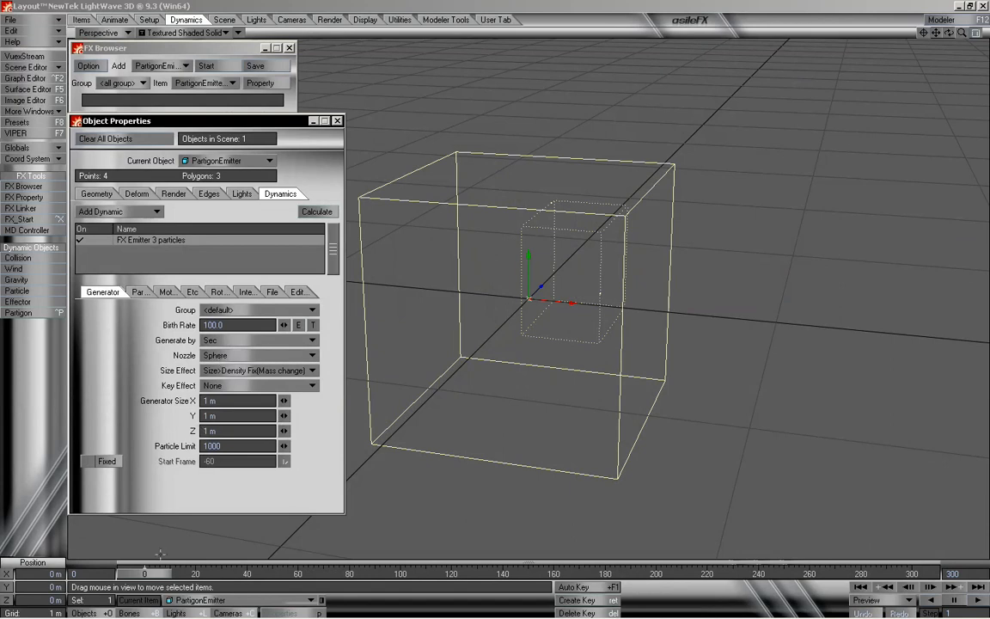
{"action": "left_click_drag", "start_coordinate": [157, 576], "coordinate": [911, 573]}
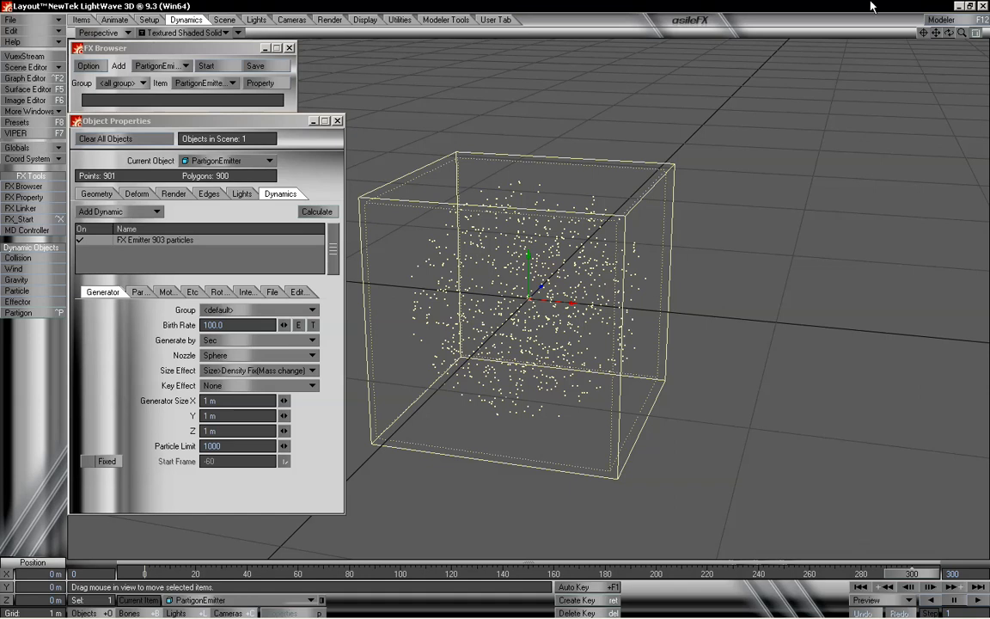
{"action": "mouse_move", "coordinate": [949, 33]}
{"action": "left_mouse_down"}
{"action": "mouse_move", "coordinate": [978, 26]}
{"action": "mouse_move", "coordinate": [951, 37]}
{"action": "left_mouse_up"}
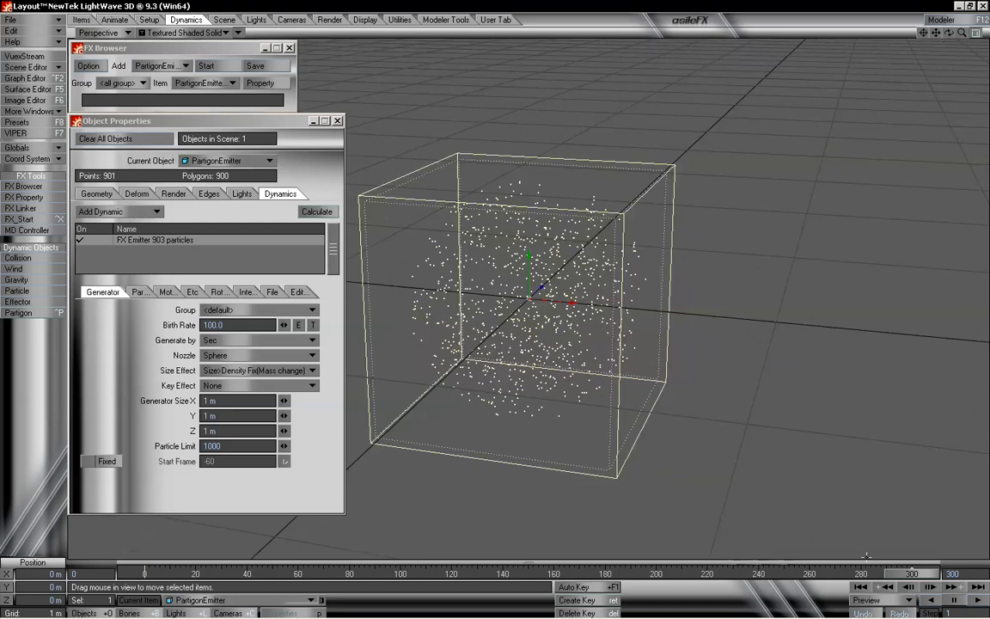
{"action": "mouse_move", "coordinate": [896, 574]}
{"action": "left_mouse_down"}
{"action": "mouse_move", "coordinate": [172, 574]}
{"action": "mouse_move", "coordinate": [912, 574]}
{"action": "left_mouse_up"}
{"action": "mouse_move", "coordinate": [948, 33]}
{"action": "left_mouse_down"}
{"action": "mouse_move", "coordinate": [976, 34]}
{"action": "mouse_move", "coordinate": [950, 35]}
{"action": "left_mouse_up"}
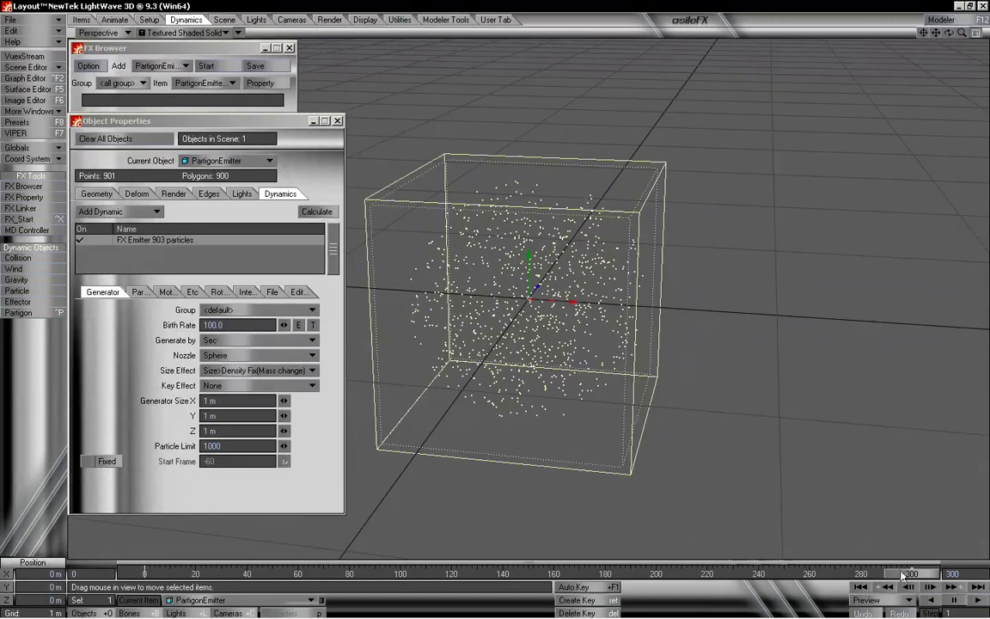
{"action": "left_click_drag", "start_coordinate": [912, 573], "coordinate": [145, 573]}
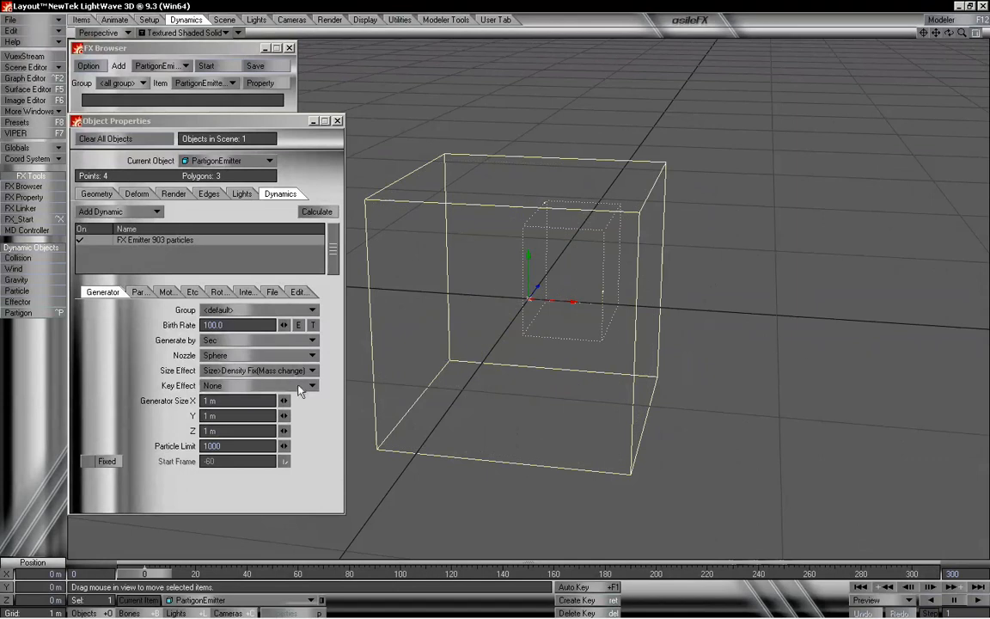
- Switch the Nozzle to Box and scrub the timeline to preview the emission
{"action": "left_click", "coordinate": [290, 356]}
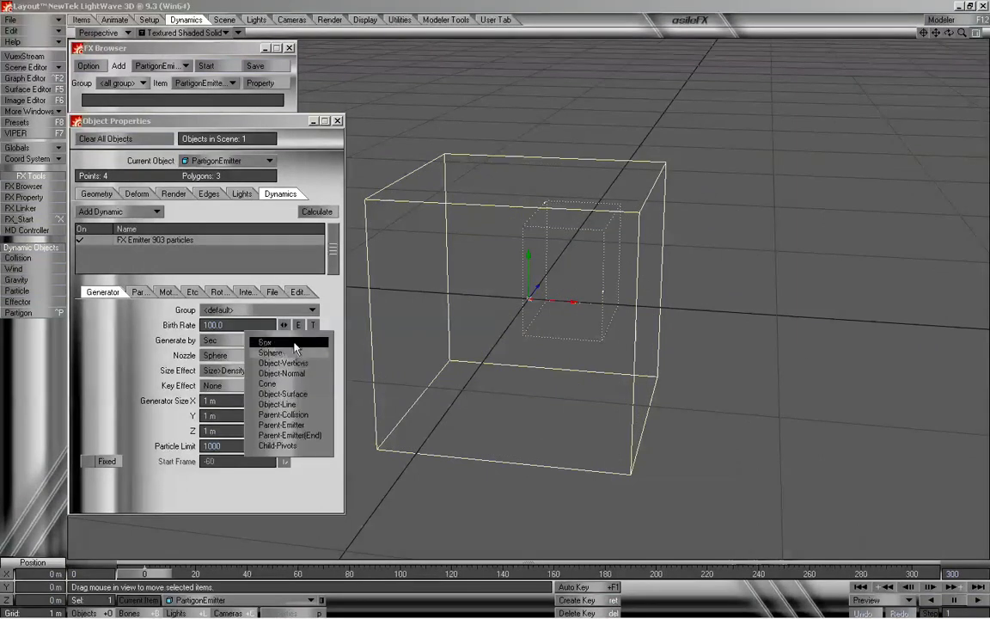
{"action": "left_click", "coordinate": [294, 344]}
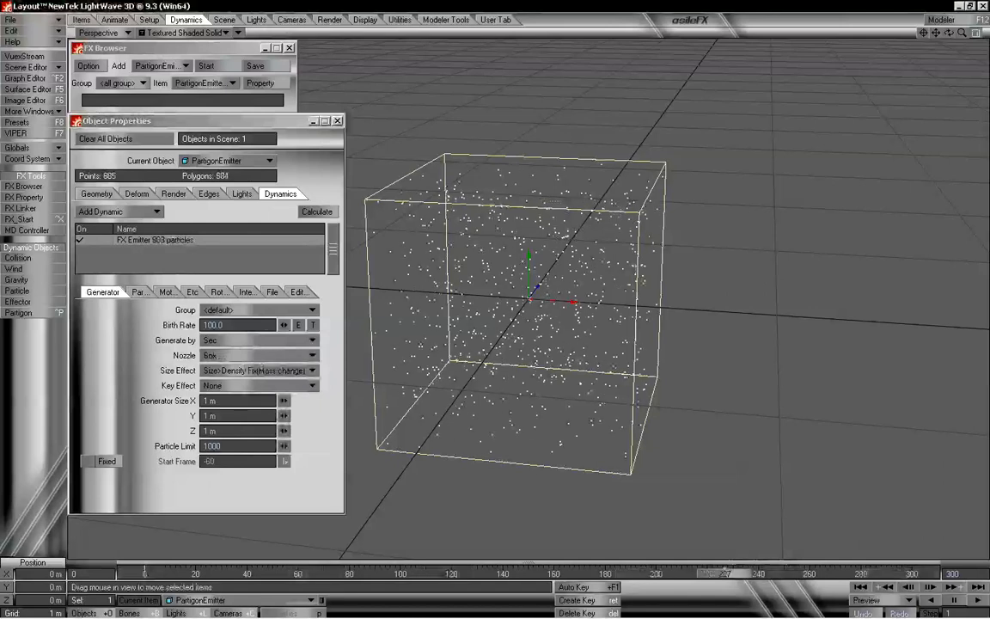
{"action": "left_click_drag", "start_coordinate": [396, 574], "coordinate": [151, 574]}
- Switch the Nozzle to Cone and preview the emission across the timeline
{"action": "left_click", "coordinate": [219, 354]}
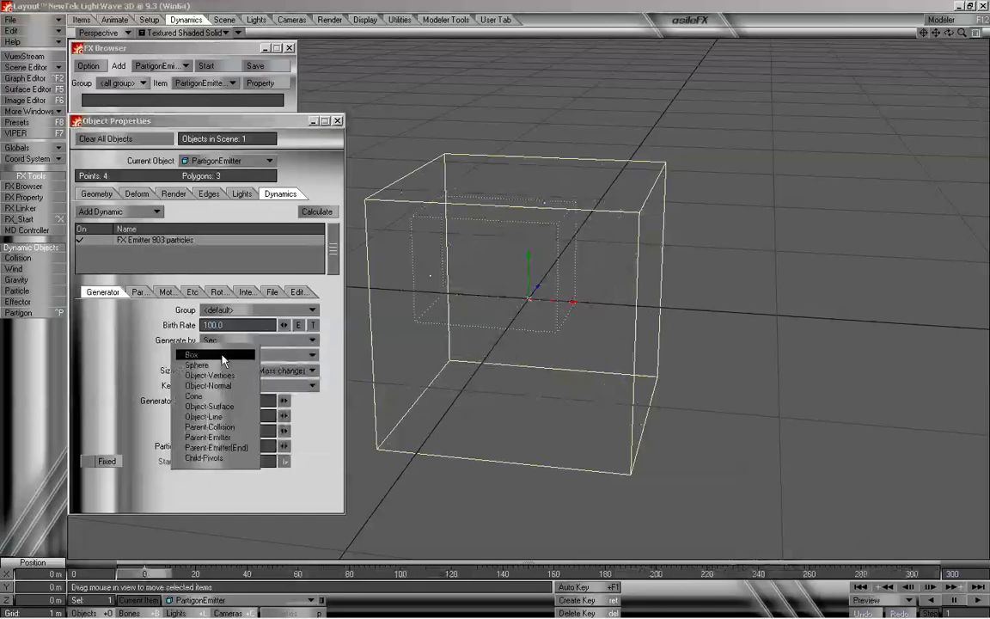
{"action": "left_click", "coordinate": [206, 396]}
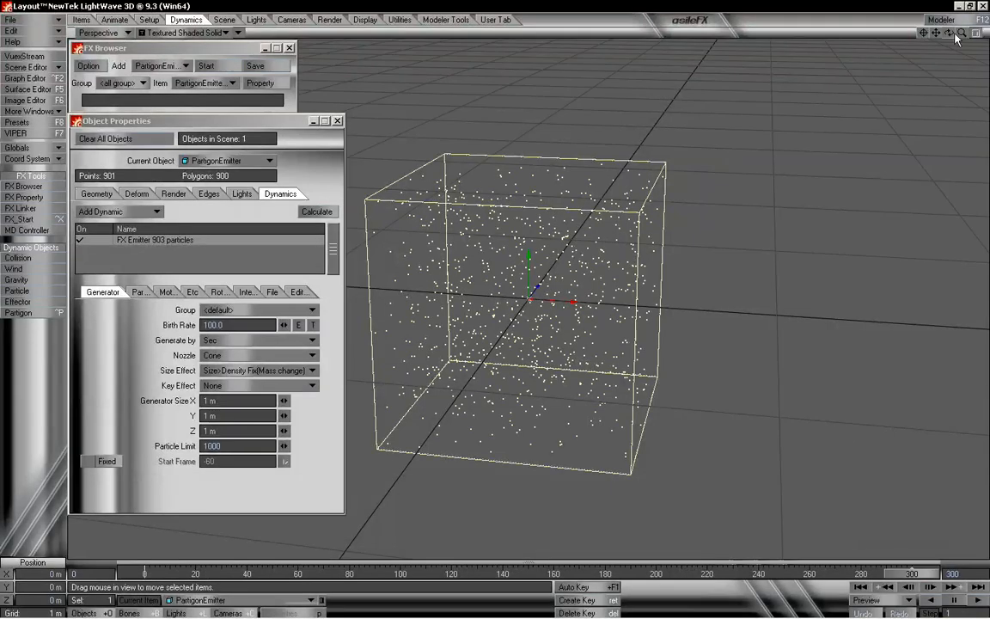
{"action": "left_click_drag", "start_coordinate": [949, 33], "coordinate": [924, 36]}
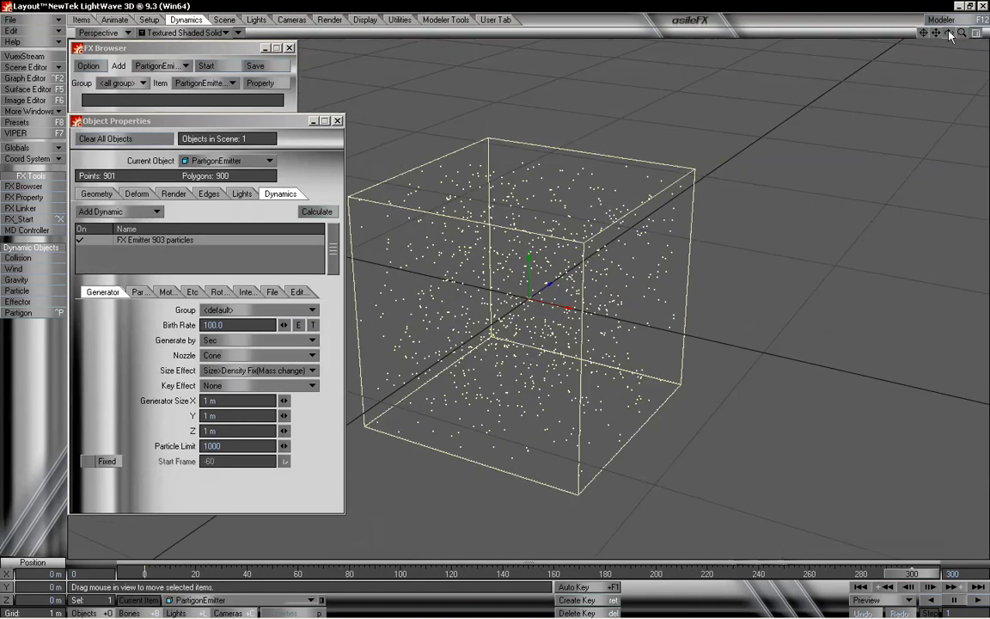
{"action": "left_click_drag", "start_coordinate": [932, 573], "coordinate": [144, 573]}
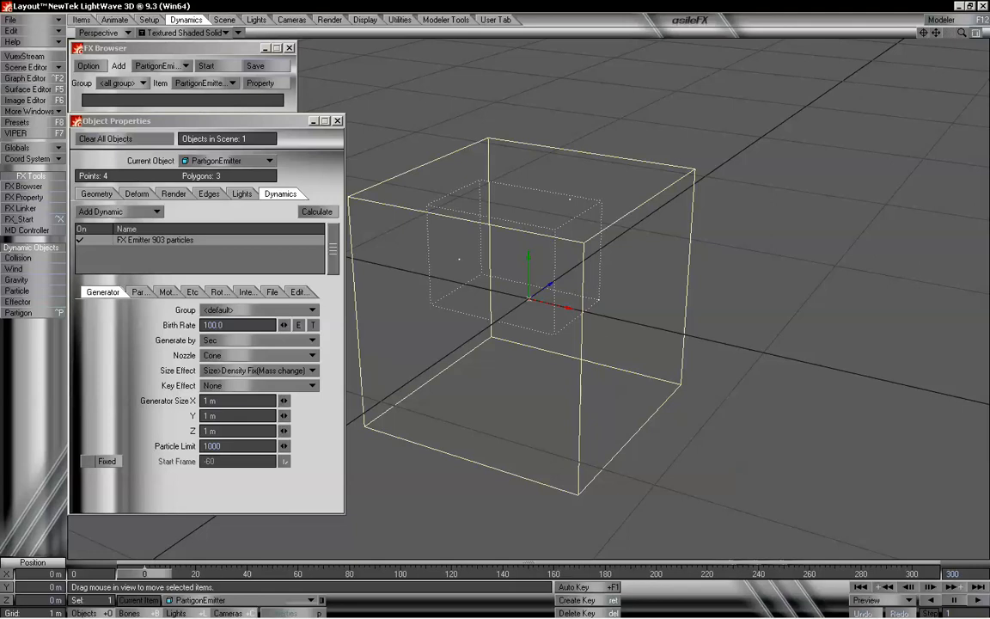
{"action": "left_click_drag", "start_coordinate": [949, 32], "coordinate": [964, 26]}
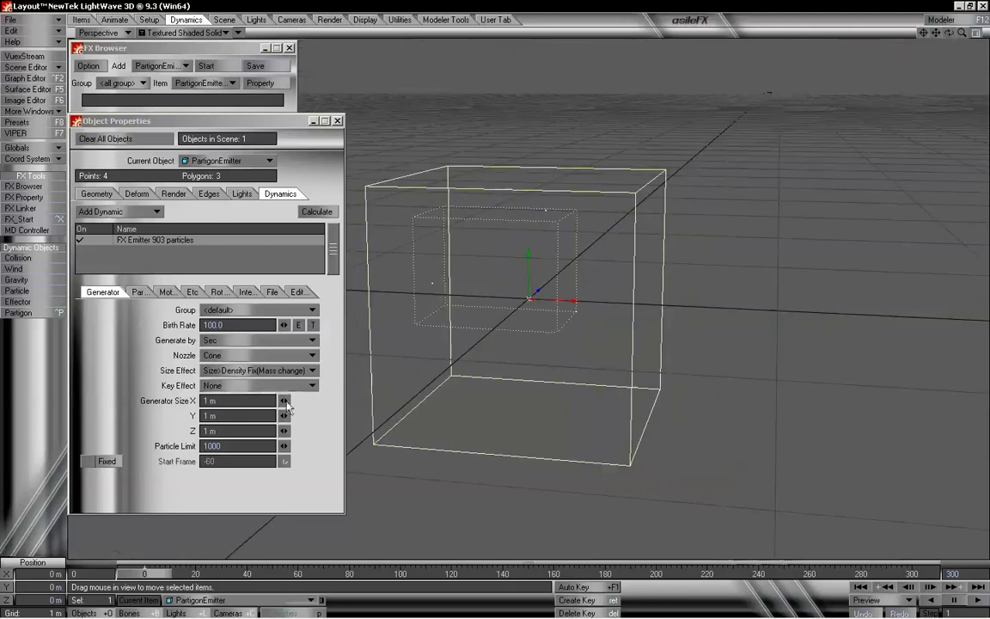
- Set the Nozzle back to Sphere and Generator Size X and Z to 5 m, scrubbing the timeline to preview
{"action": "left_click", "coordinate": [273, 355]}
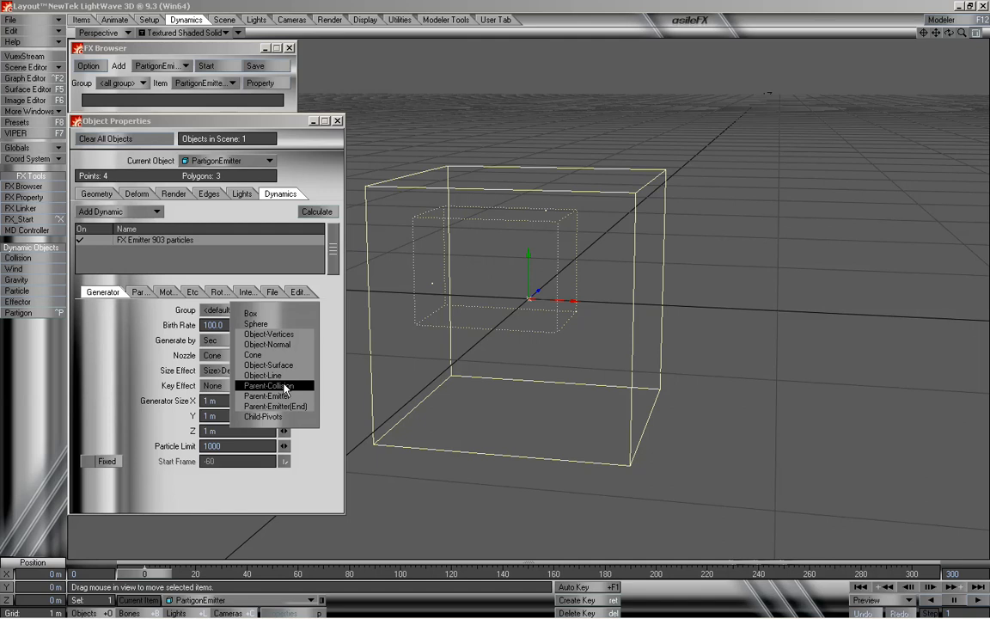
{"action": "left_click", "coordinate": [284, 324]}
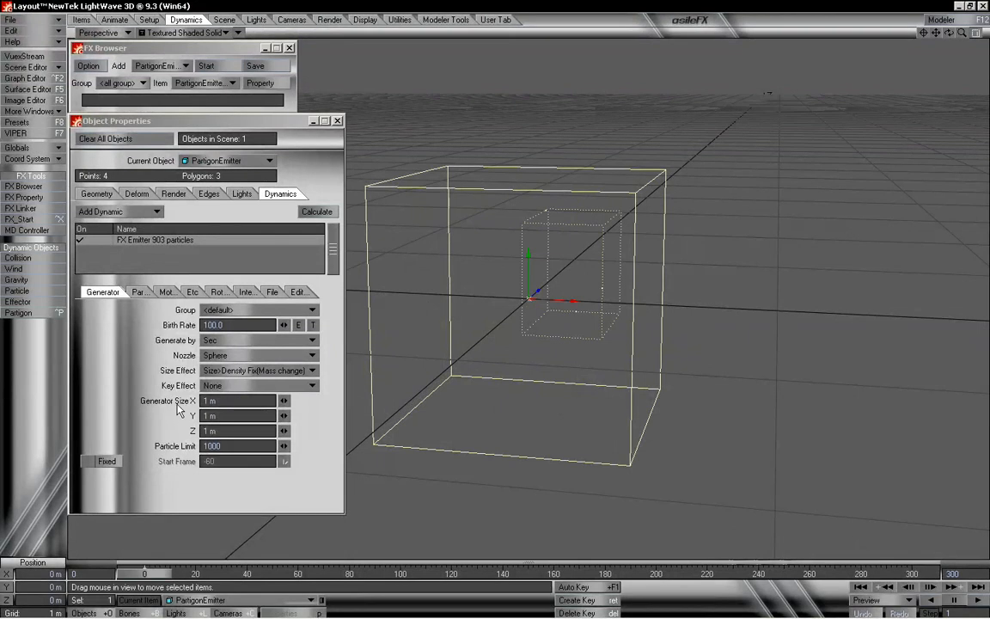
{"action": "left_click", "coordinate": [210, 400]}
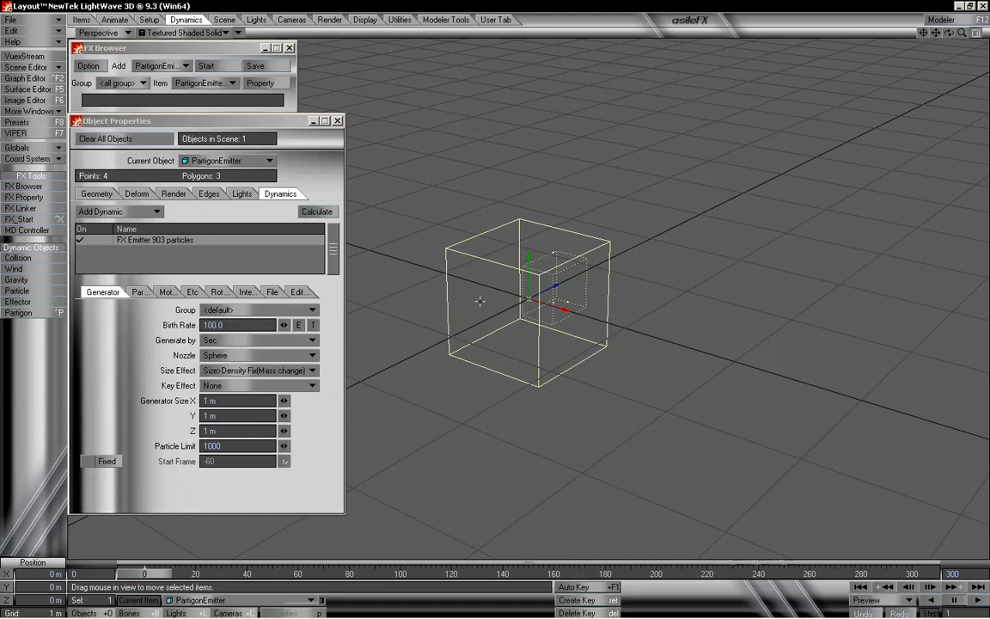
{"action": "left_click", "coordinate": [226, 400]}
{"action": "left_click_drag", "start_coordinate": [226, 400], "coordinate": [192, 406]}
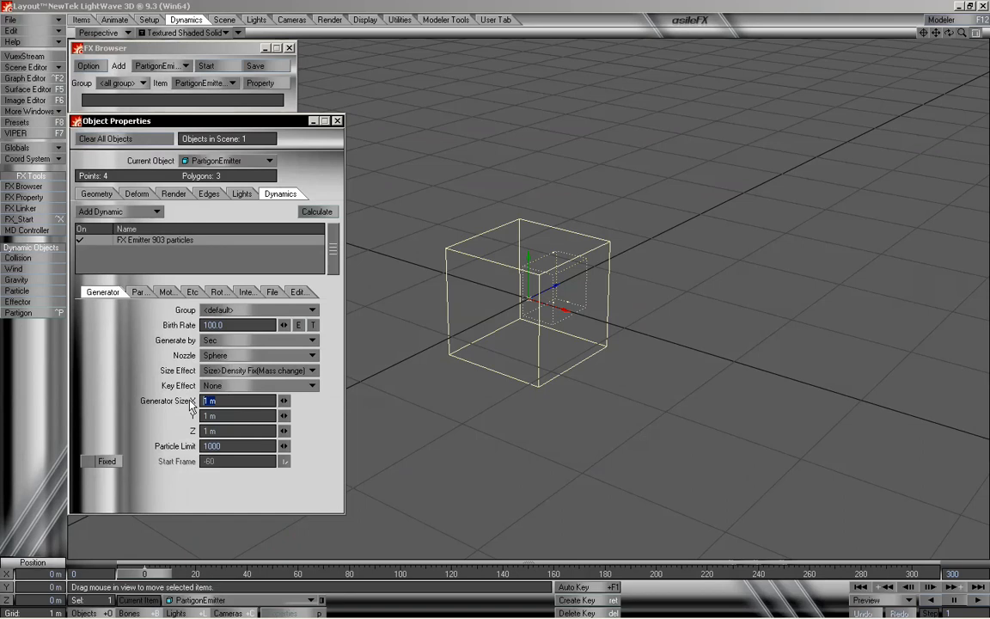
{"action": "type", "text": "5"}
{"action": "key", "text": "Tab"}
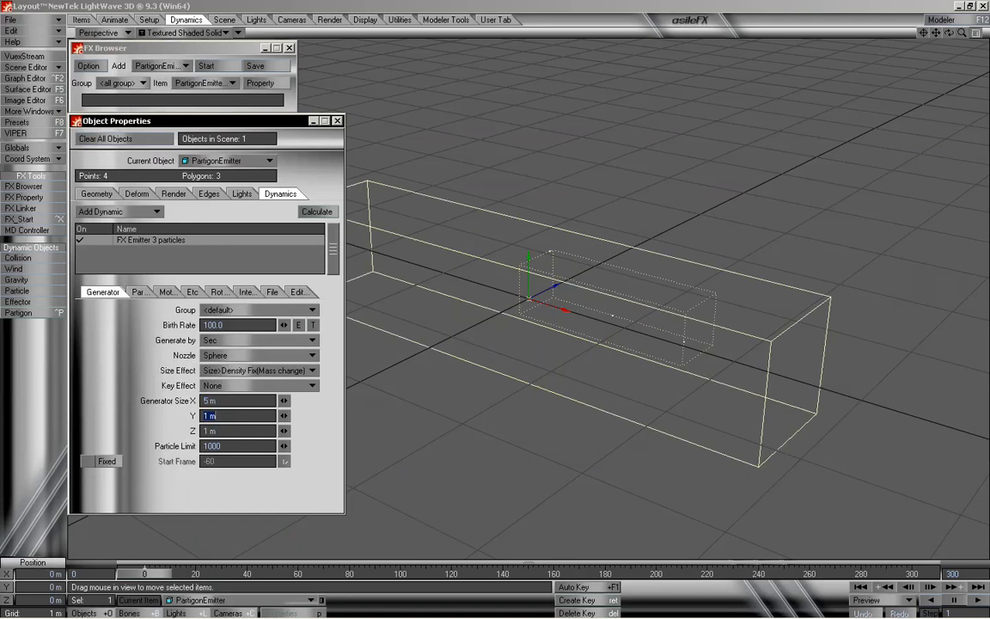
{"action": "key", "text": "Tab"}
{"action": "type", "text": "5"}
{"action": "key", "text": "Return"}
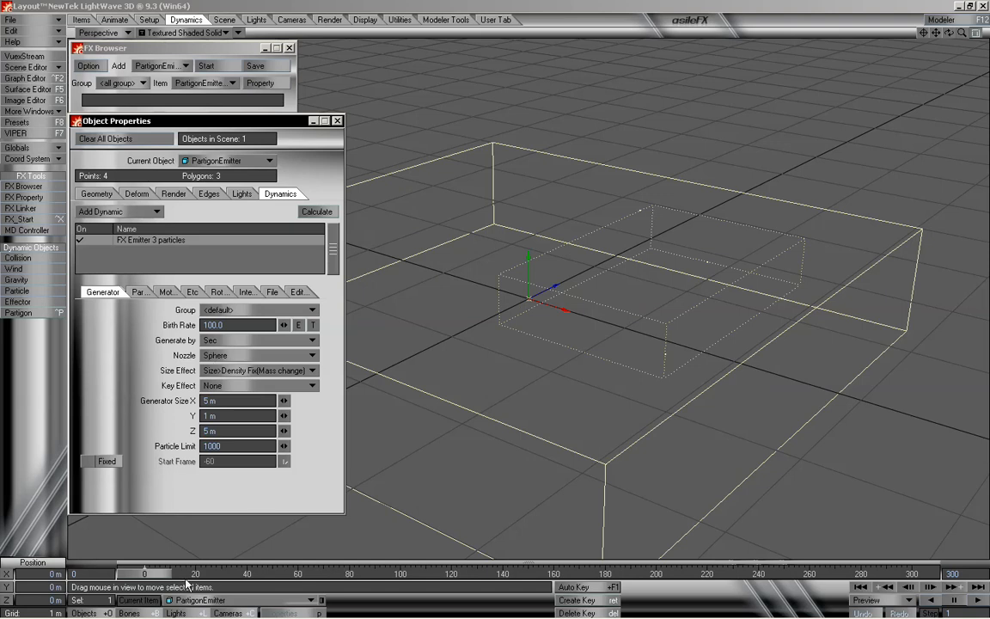
{"action": "left_click_drag", "start_coordinate": [147, 574], "coordinate": [825, 574]}
{"action": "left_click_drag", "start_coordinate": [704, 574], "coordinate": [144, 574]}
{"action": "key", "text": "y"}
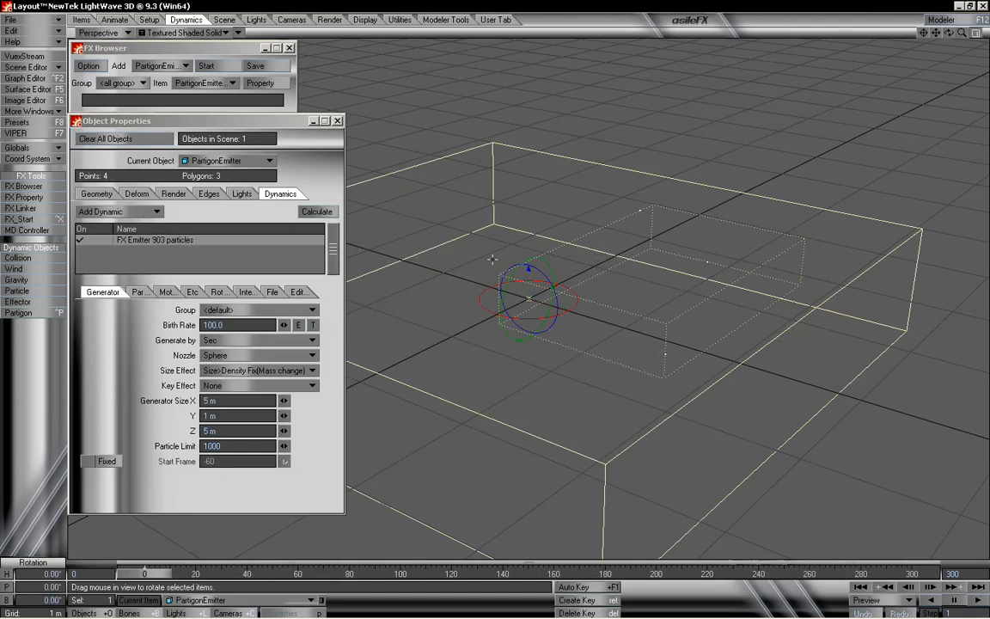
{"action": "key", "text": "h"}
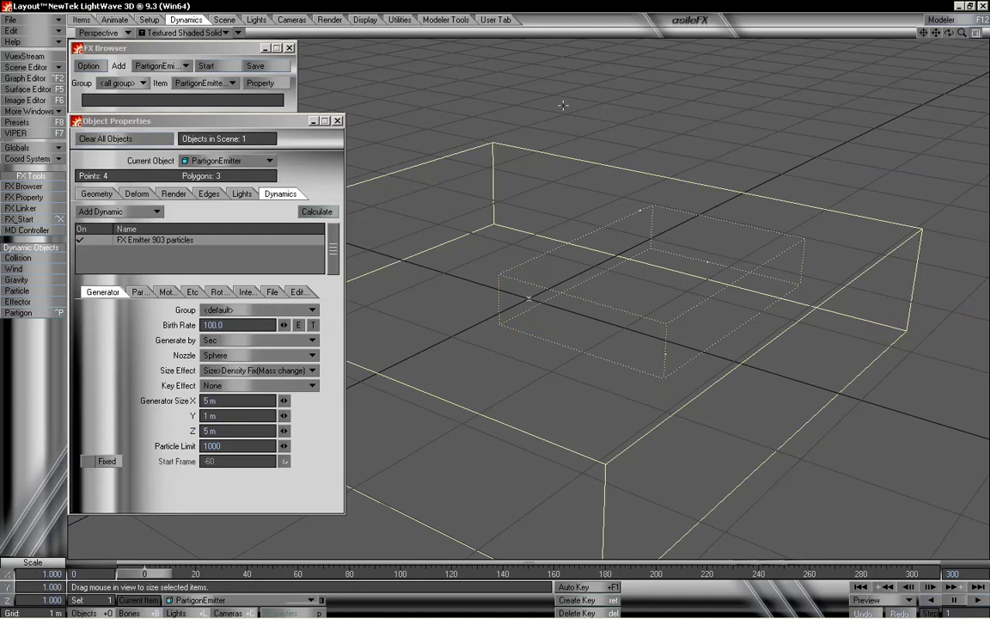
{"action": "left_click", "coordinate": [123, 21]}
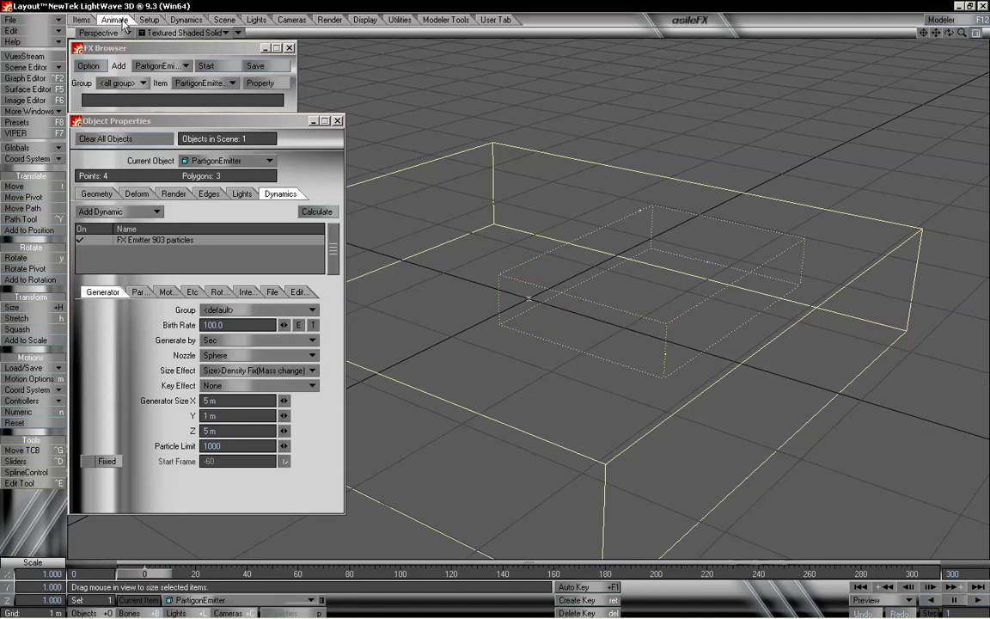
{"action": "left_click", "coordinate": [37, 186]}
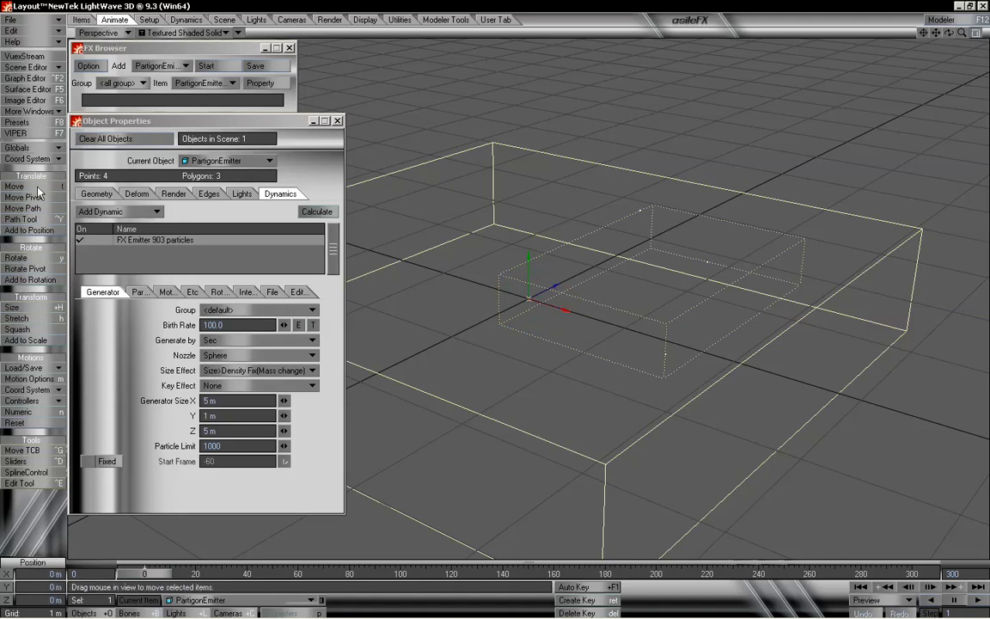
{"action": "left_click", "coordinate": [16, 258]}
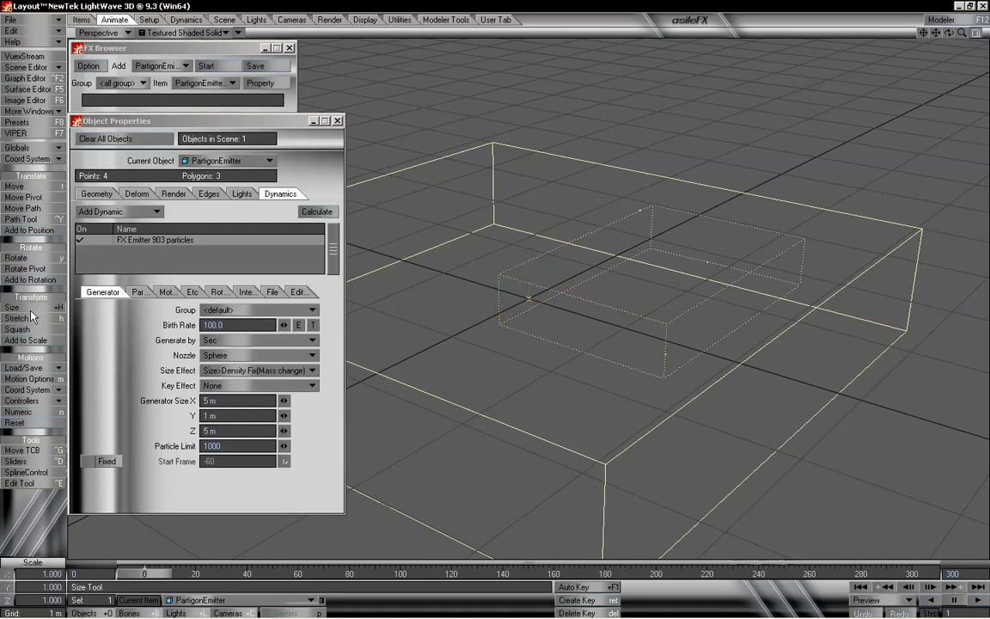
{"action": "left_click", "coordinate": [31, 320]}
{"action": "left_click", "coordinate": [32, 309]}
{"action": "mouse_move", "coordinate": [148, 576]}
{"action": "left_mouse_down"}
{"action": "mouse_move", "coordinate": [382, 574]}
{"action": "mouse_move", "coordinate": [144, 574]}
{"action": "left_mouse_up"}
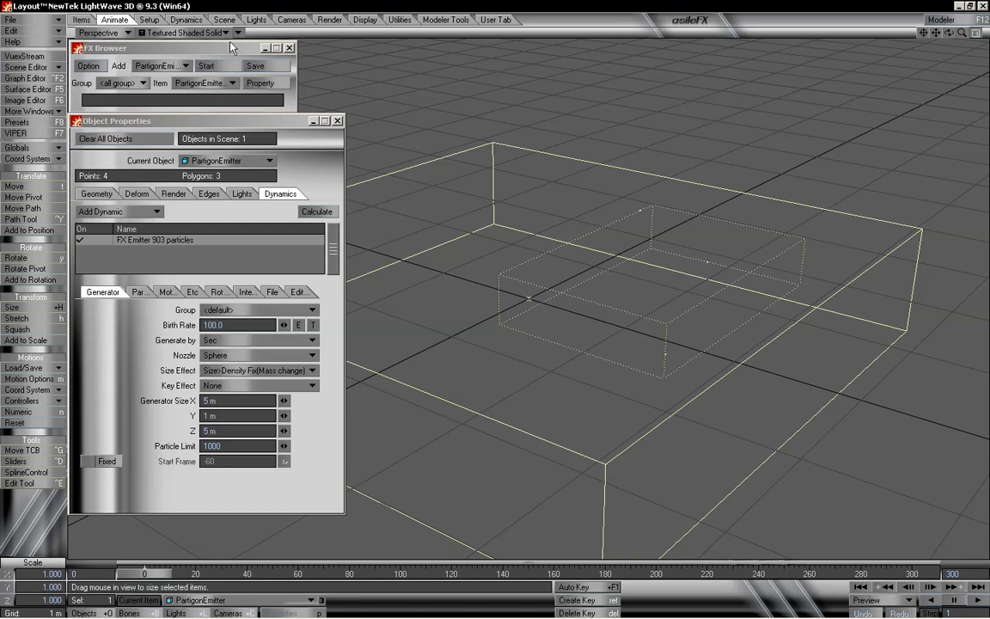
{"action": "left_click", "coordinate": [186, 19]}
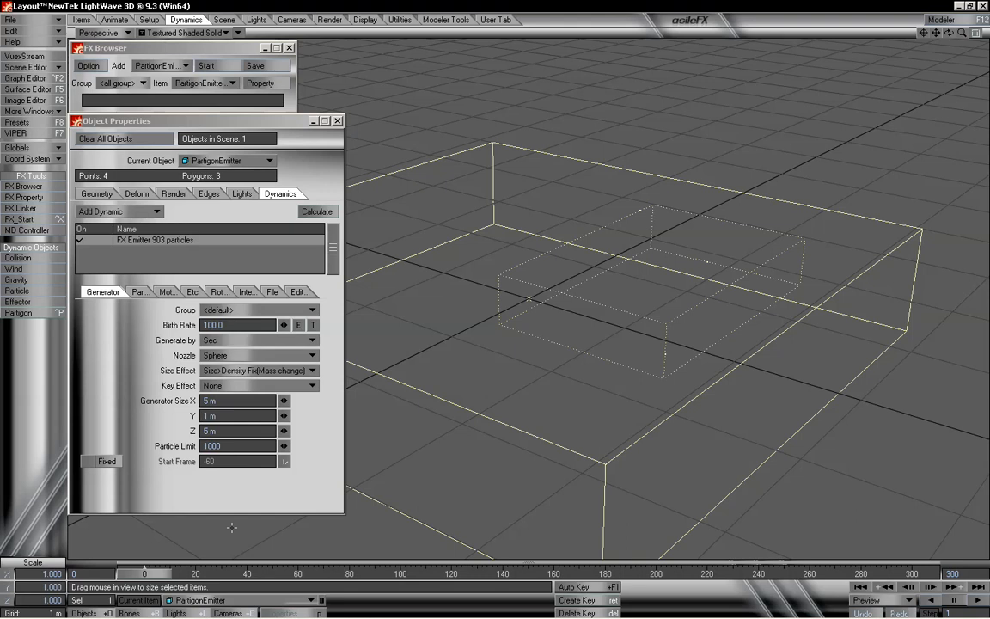
- Scrub the timeline to the end and back to preview the enlarged emitter's particles
{"action": "left_click_drag", "start_coordinate": [137, 572], "coordinate": [911, 572]}
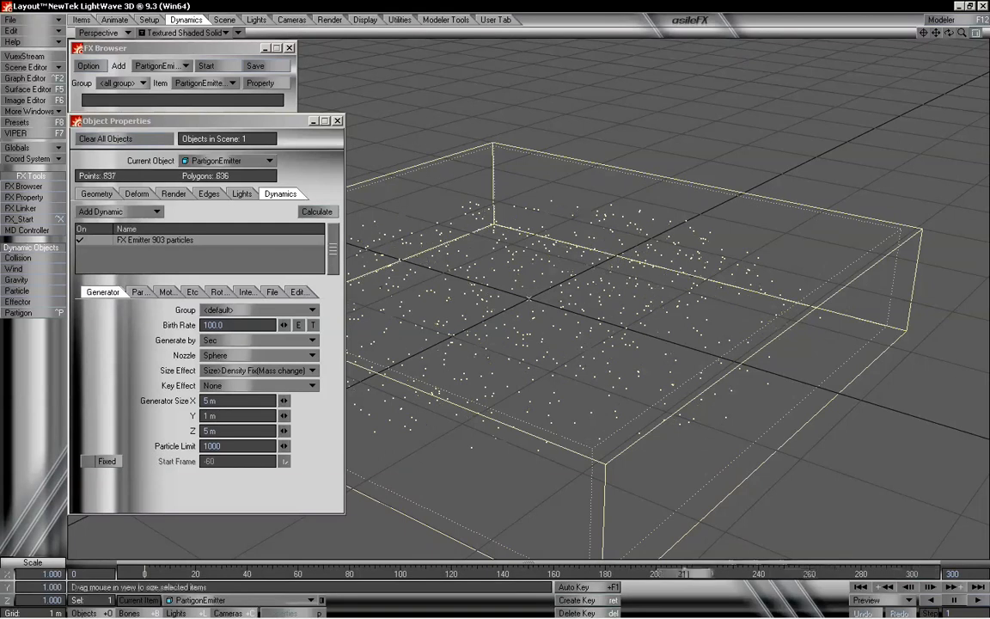
{"action": "left_click_drag", "start_coordinate": [911, 572], "coordinate": [143, 572]}
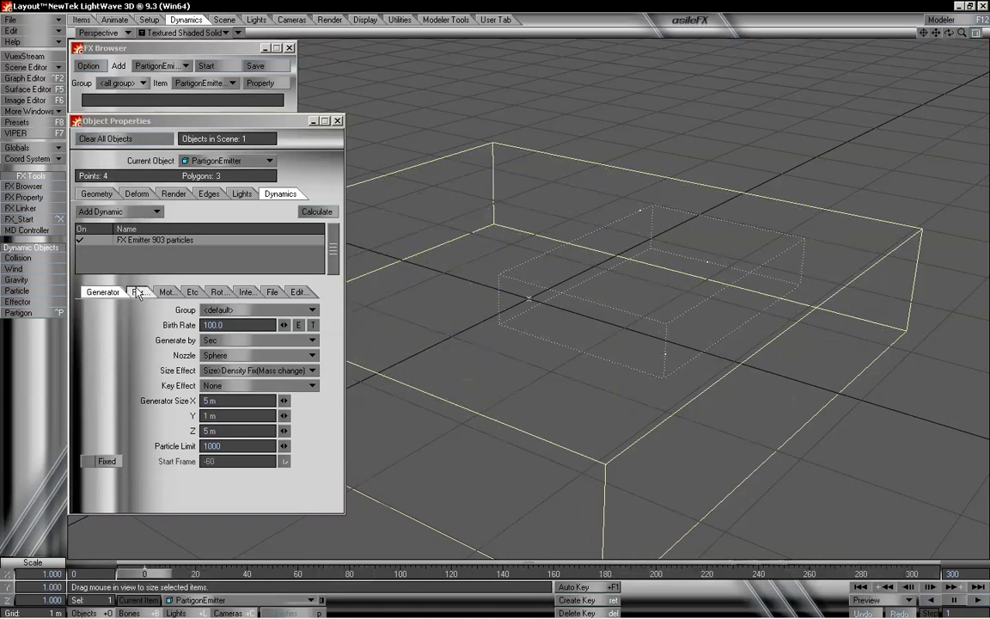
- Set the Birth Rate to 300 and rewind the timeline to the start
{"action": "left_click", "coordinate": [230, 325]}
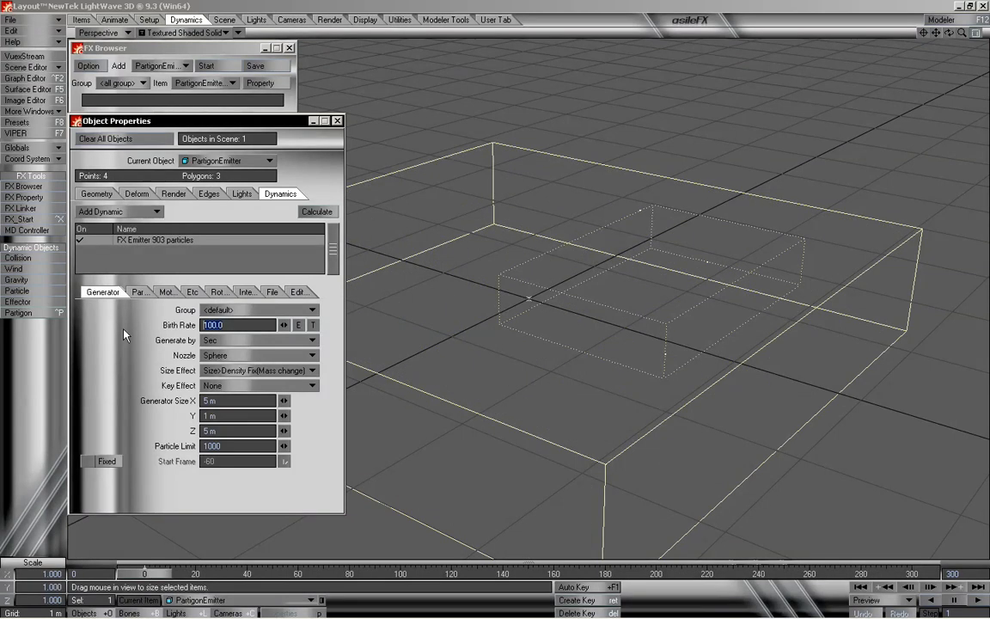
{"action": "type", "text": "300"}
{"action": "key", "text": "Tab"}
{"action": "key", "text": "Tab"}
{"action": "key", "text": "Tab"}
{"action": "key", "text": "Tab"}
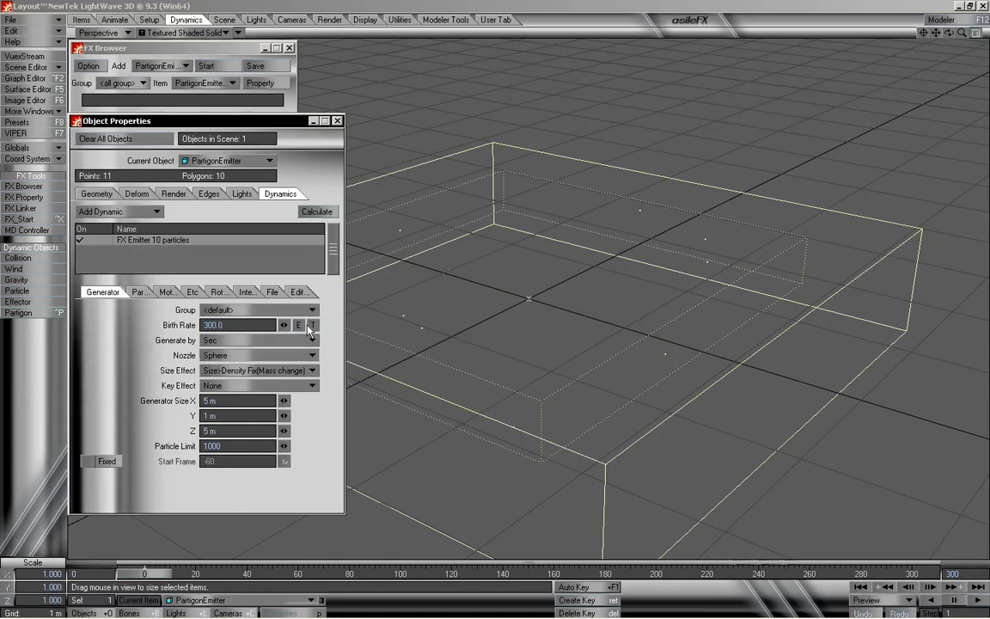
{"action": "left_click_drag", "start_coordinate": [163, 573], "coordinate": [138, 573]}
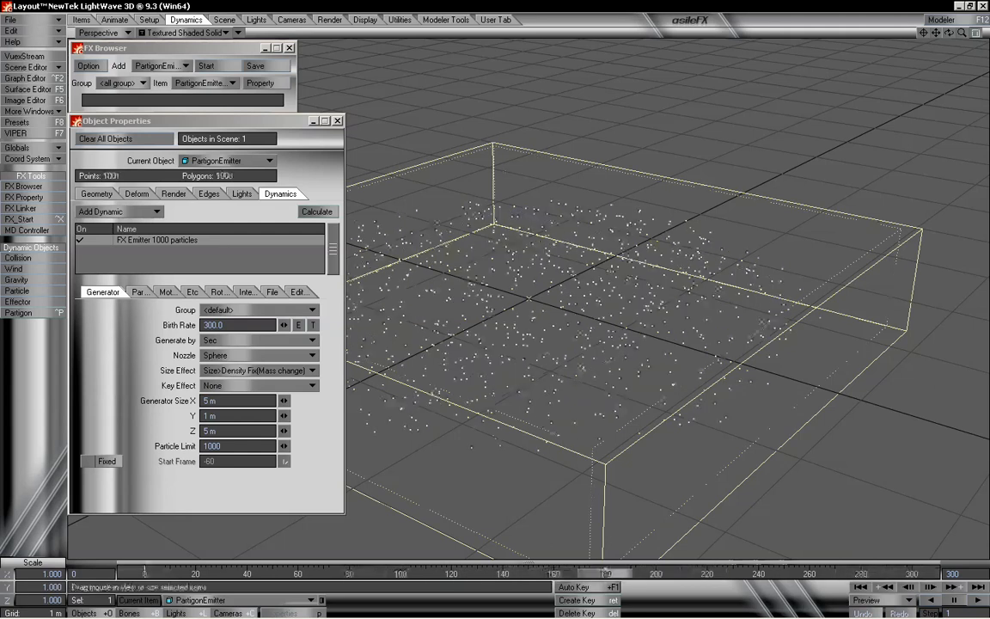
- Set the Particle Limit to 10000 and scrub the timeline to the end and back to preview
{"action": "left_click", "coordinate": [230, 447]}
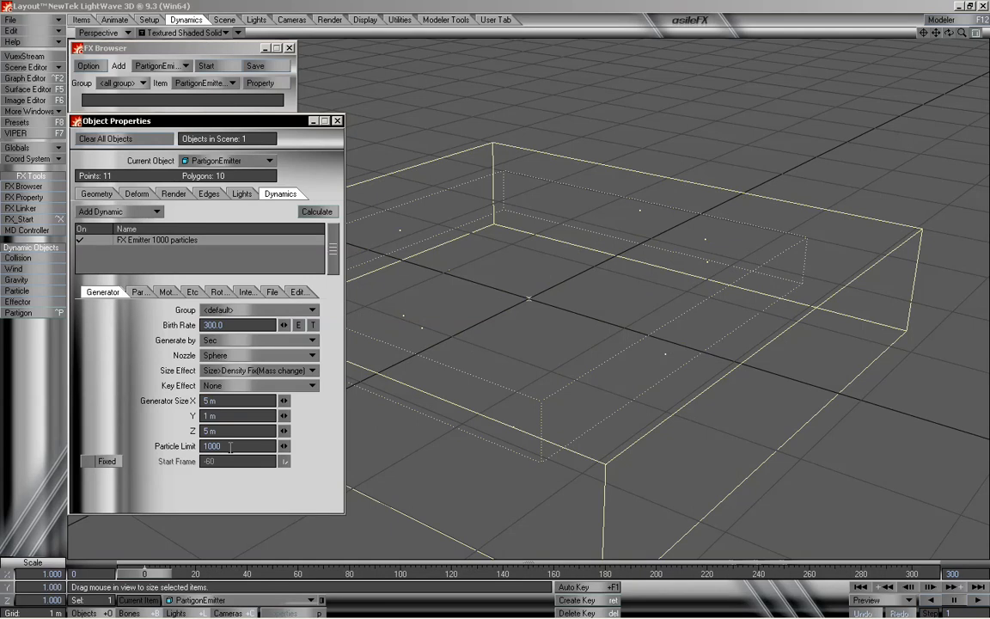
{"action": "type", "text": "0"}
{"action": "key", "text": "Return"}
{"action": "left_click_drag", "start_coordinate": [144, 575], "coordinate": [910, 573]}
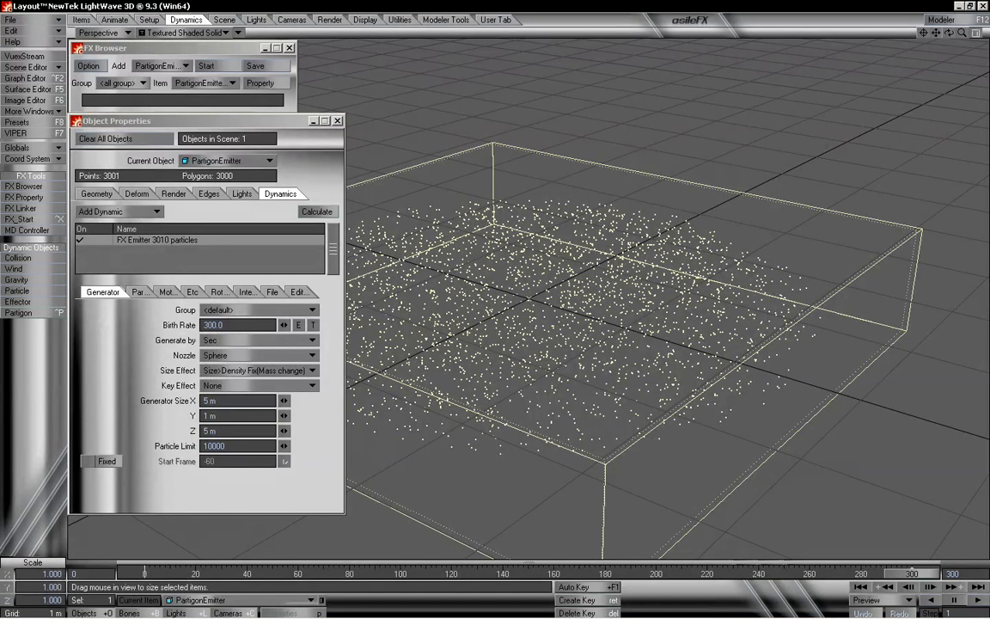
{"action": "left_click_drag", "start_coordinate": [911, 574], "coordinate": [144, 574]}
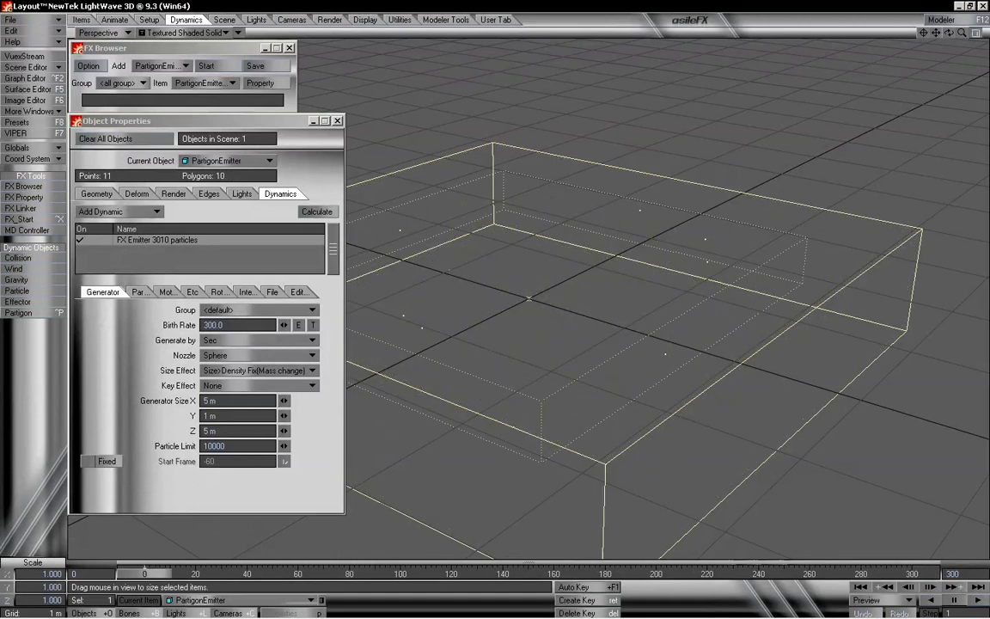
- Try a Particle Limit of 1000000, rewinding the timeline, then restore it to 10000
{"action": "left_click", "coordinate": [242, 446]}
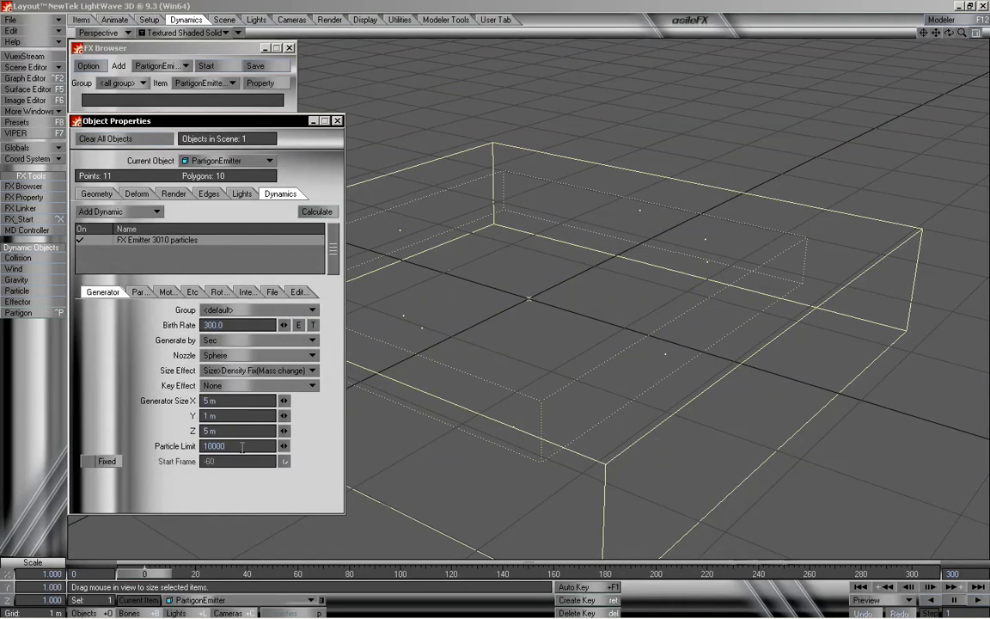
{"action": "left_click_drag", "start_coordinate": [242, 446], "coordinate": [191, 460]}
{"action": "type", "text": "99999999999"}
{"action": "key", "text": "Return"}
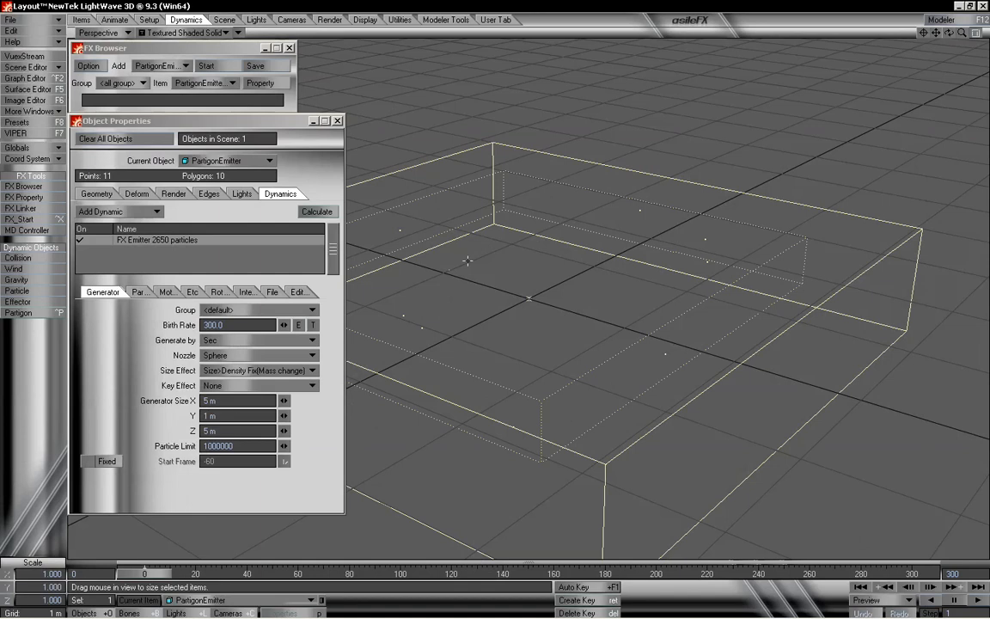
{"action": "mouse_move", "coordinate": [160, 574]}
{"action": "left_mouse_down"}
{"action": "mouse_move", "coordinate": [249, 574]}
{"action": "mouse_move", "coordinate": [144, 574]}
{"action": "left_mouse_up"}
{"action": "mouse_move", "coordinate": [144, 570]}
{"action": "left_mouse_down"}
{"action": "mouse_move", "coordinate": [258, 570]}
{"action": "mouse_move", "coordinate": [144, 571]}
{"action": "left_mouse_up"}
{"action": "left_click_drag", "start_coordinate": [244, 447], "coordinate": [163, 448]}
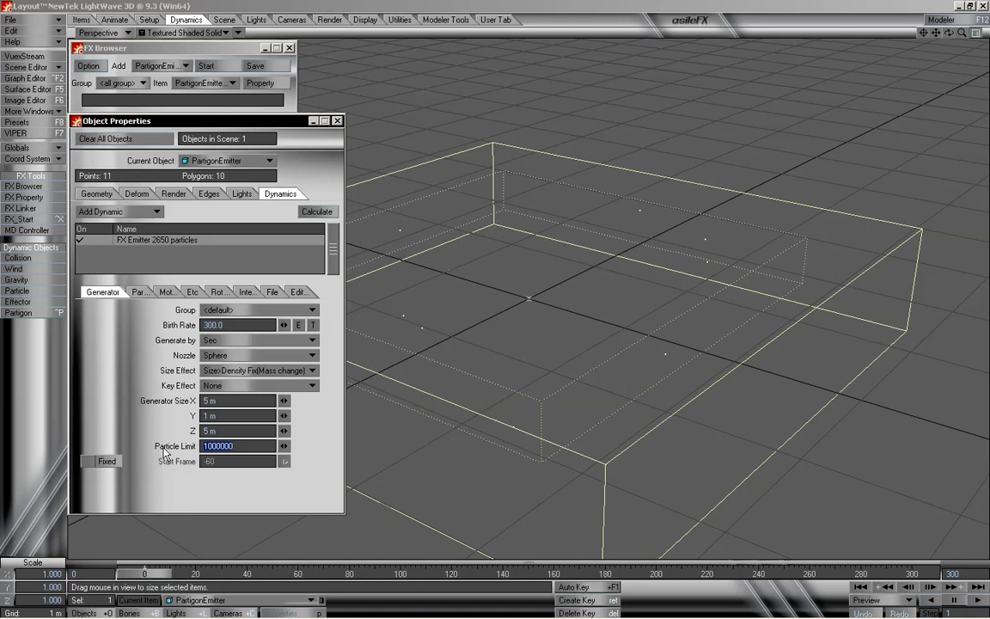
{"action": "type", "text": "10000"}
{"action": "key", "text": "Return"}
{"action": "left_click", "coordinate": [228, 388]}
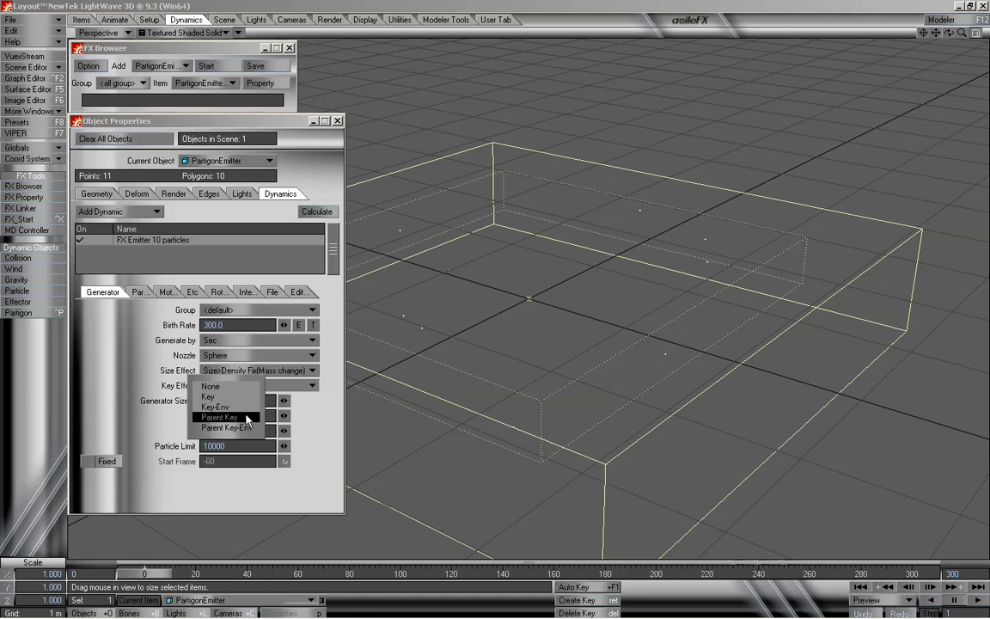
{"action": "left_click", "coordinate": [150, 385]}
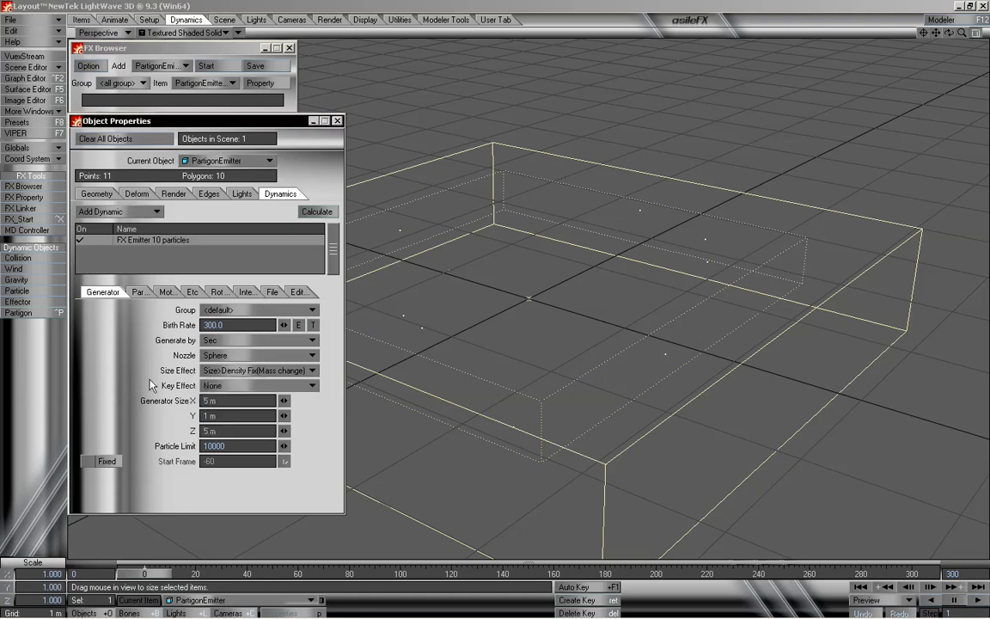
{"action": "left_click", "coordinate": [261, 370]}
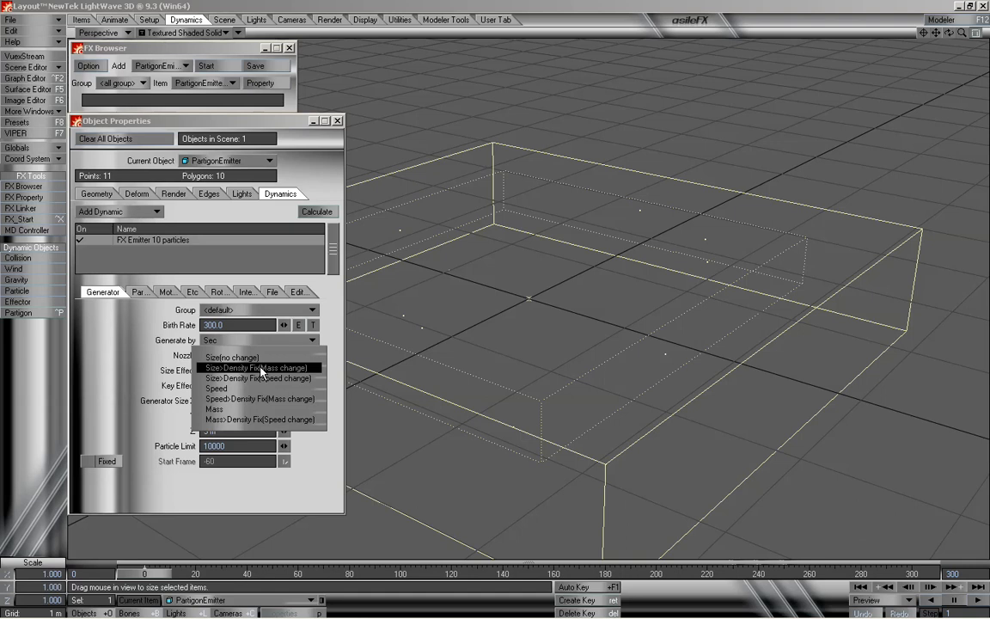
{"action": "left_click", "coordinate": [147, 373]}
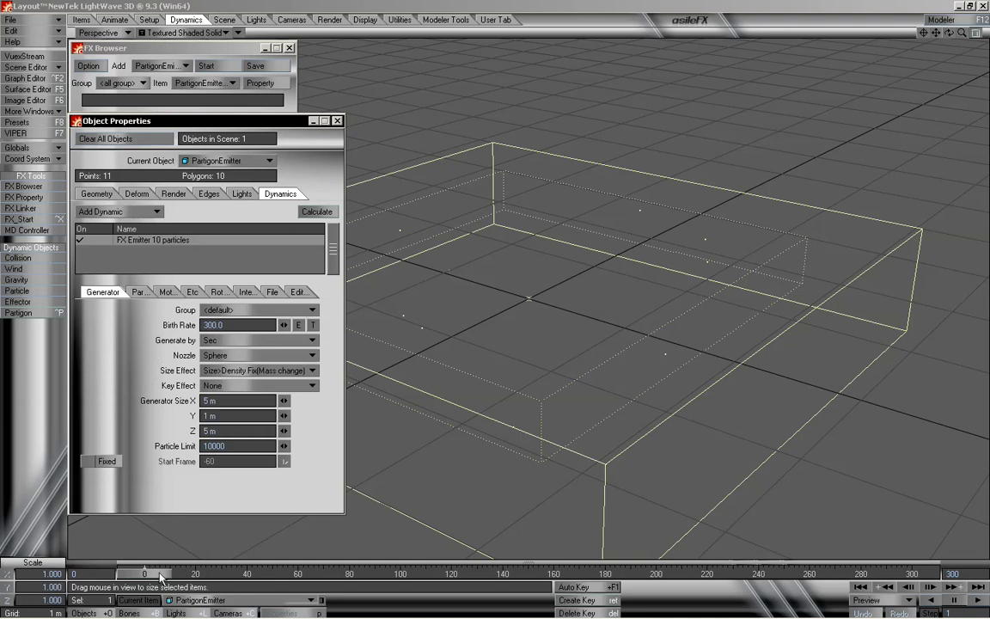
- Examine the Particle tab's weight, size, resistance and lifetime settings while scrubbing the timeline
{"action": "mouse_move", "coordinate": [153, 577]}
{"action": "left_mouse_down"}
{"action": "mouse_move", "coordinate": [163, 577]}
{"action": "mouse_move", "coordinate": [137, 569]}
{"action": "left_mouse_up"}
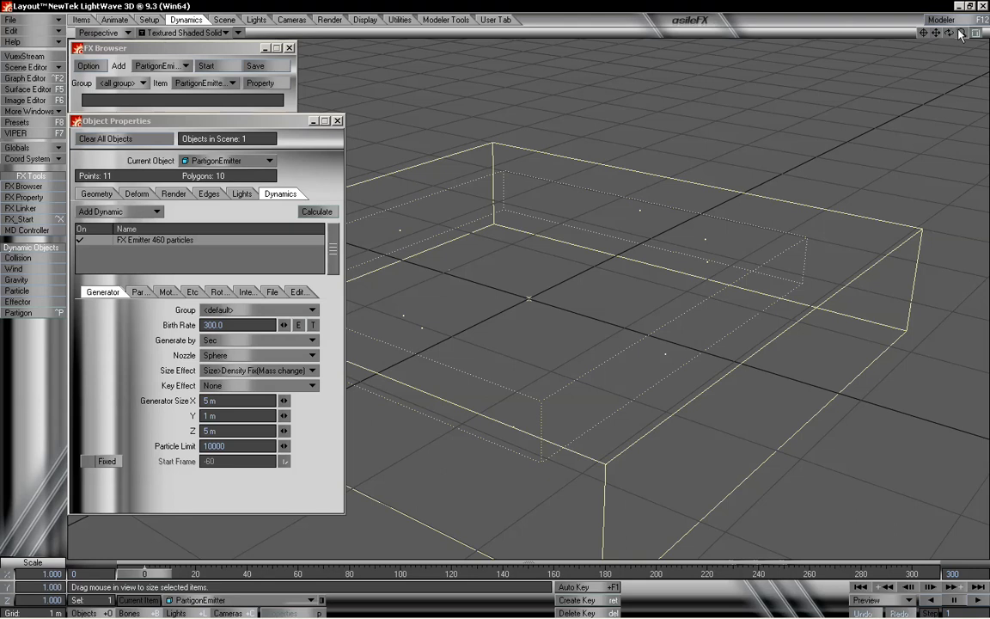
{"action": "left_click_drag", "start_coordinate": [960, 32], "coordinate": [497, 307]}
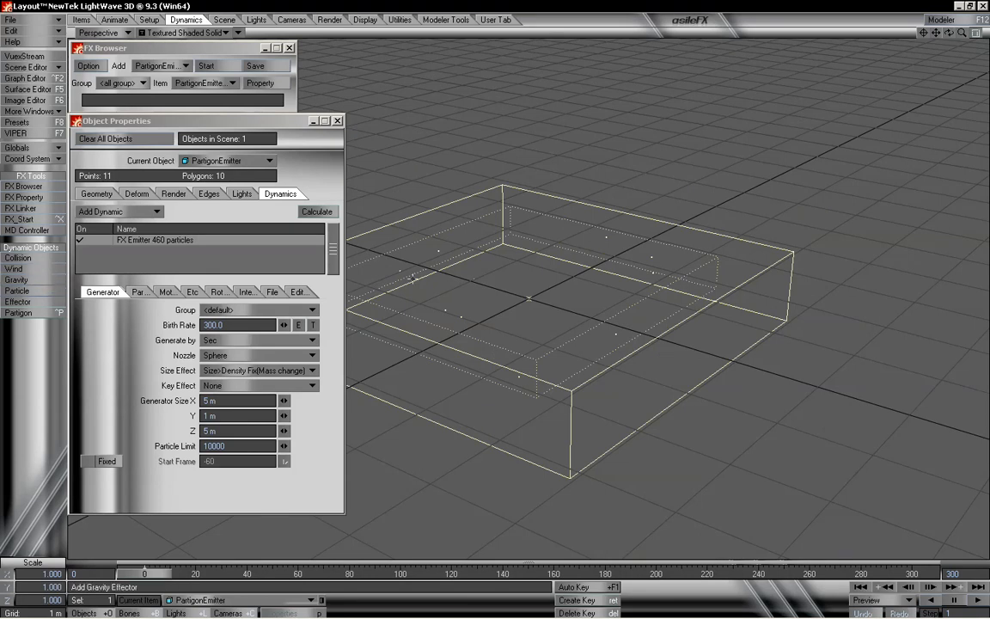
{"action": "left_click", "coordinate": [139, 292]}
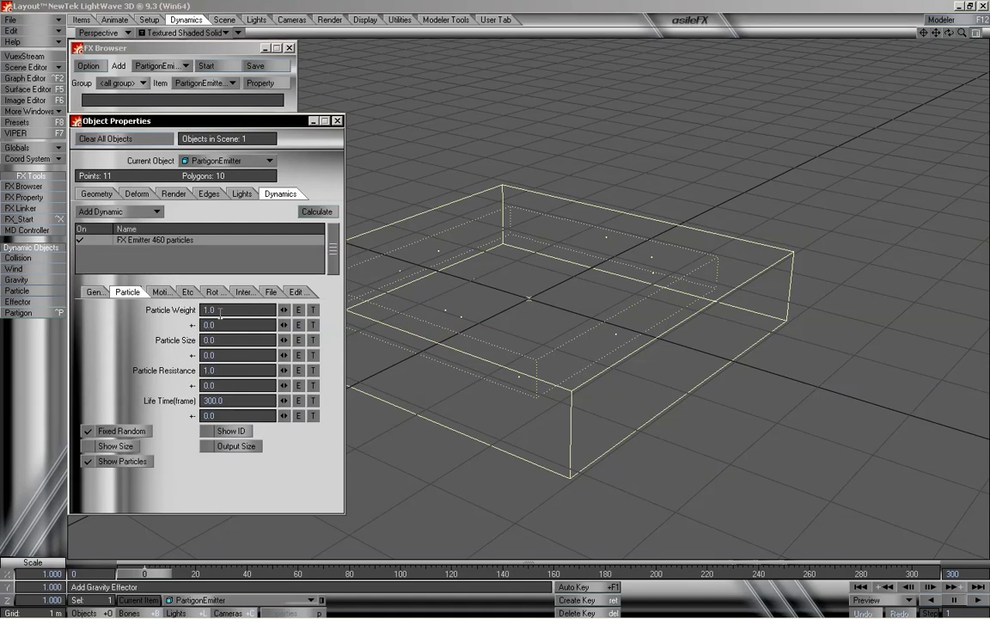
{"action": "mouse_move", "coordinate": [151, 573]}
{"action": "left_mouse_down"}
{"action": "mouse_move", "coordinate": [234, 573]}
{"action": "mouse_move", "coordinate": [144, 573]}
{"action": "left_mouse_up"}
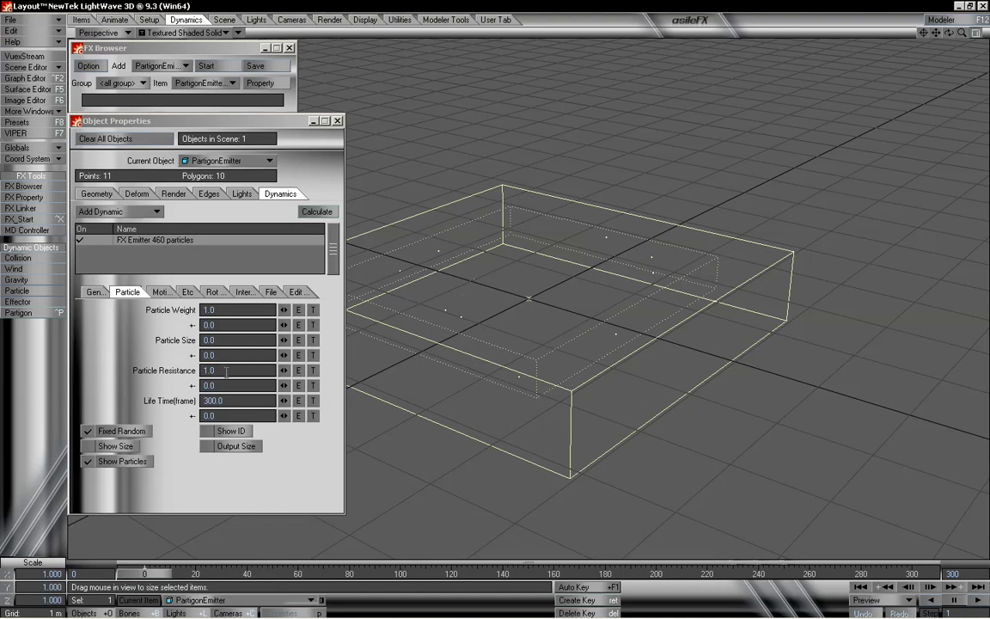
{"action": "left_click_drag", "start_coordinate": [224, 371], "coordinate": [162, 364]}
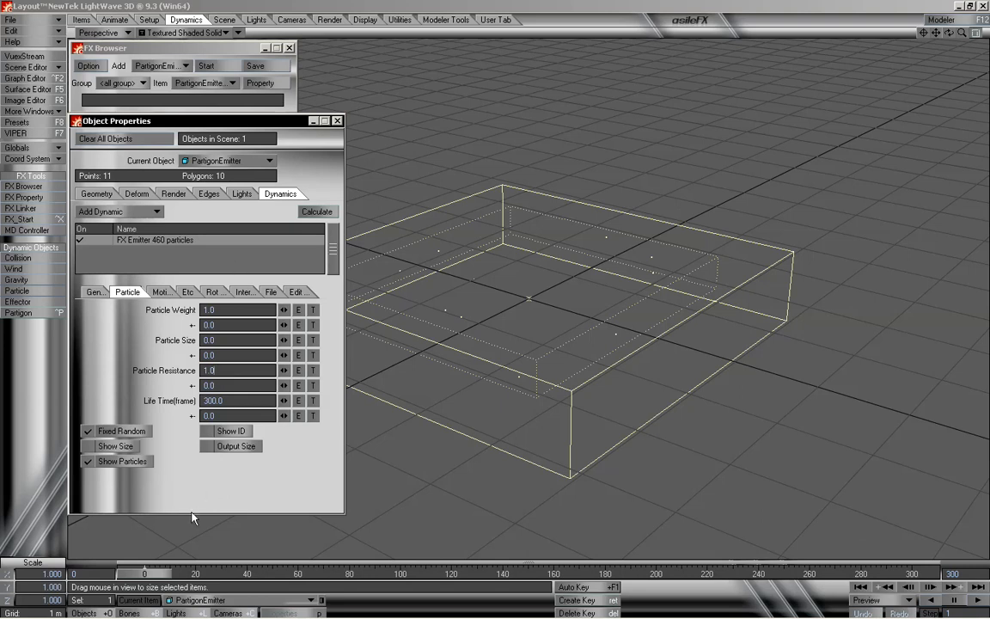
{"action": "left_click_drag", "start_coordinate": [151, 574], "coordinate": [144, 574]}
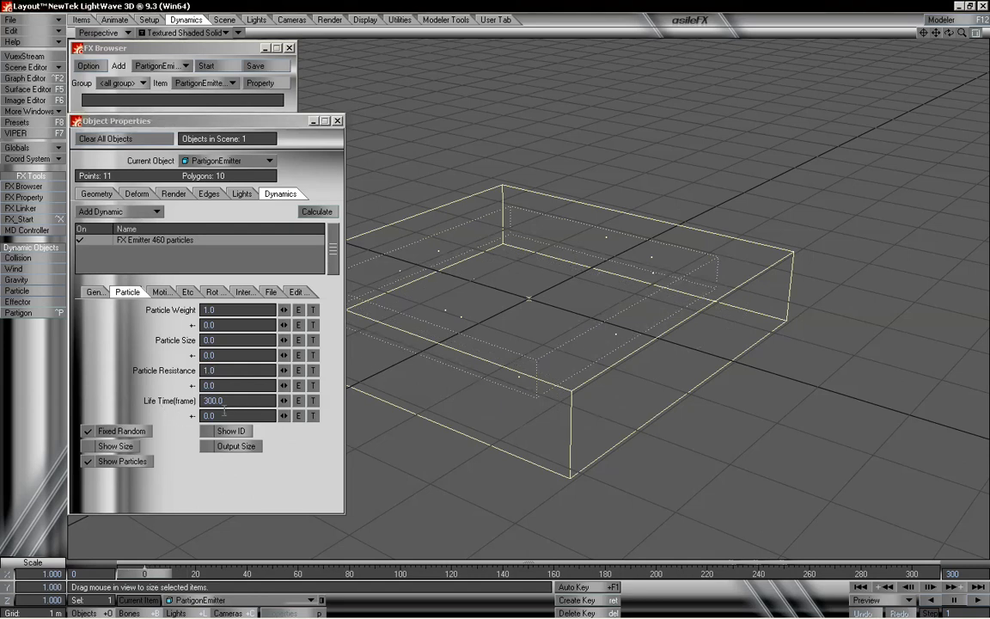
{"action": "mouse_move", "coordinate": [160, 577]}
{"action": "left_mouse_down"}
{"action": "mouse_move", "coordinate": [416, 576]}
{"action": "mouse_move", "coordinate": [143, 574]}
{"action": "left_mouse_up"}
{"action": "left_click", "coordinate": [96, 291]}
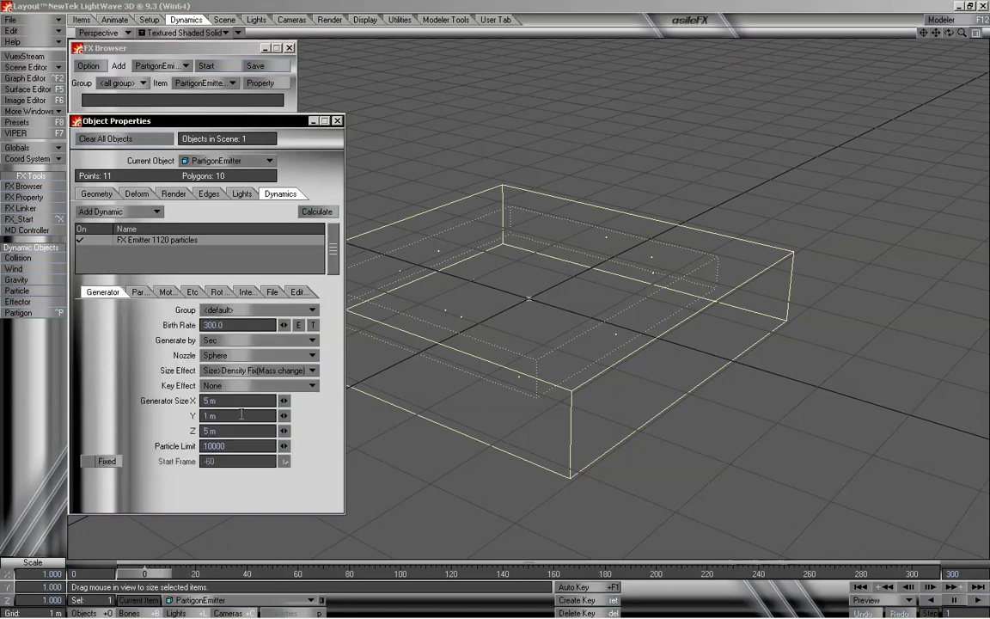
- Set Generator Size X and Z to 1 m and rewind the timeline
{"action": "left_click", "coordinate": [215, 400]}
{"action": "type", "text": "1"}
{"action": "key", "text": "Tab"}
{"action": "key", "text": "Tab"}
{"action": "type", "text": "1"}
{"action": "key", "text": "Tab"}
{"action": "key", "text": "Return"}
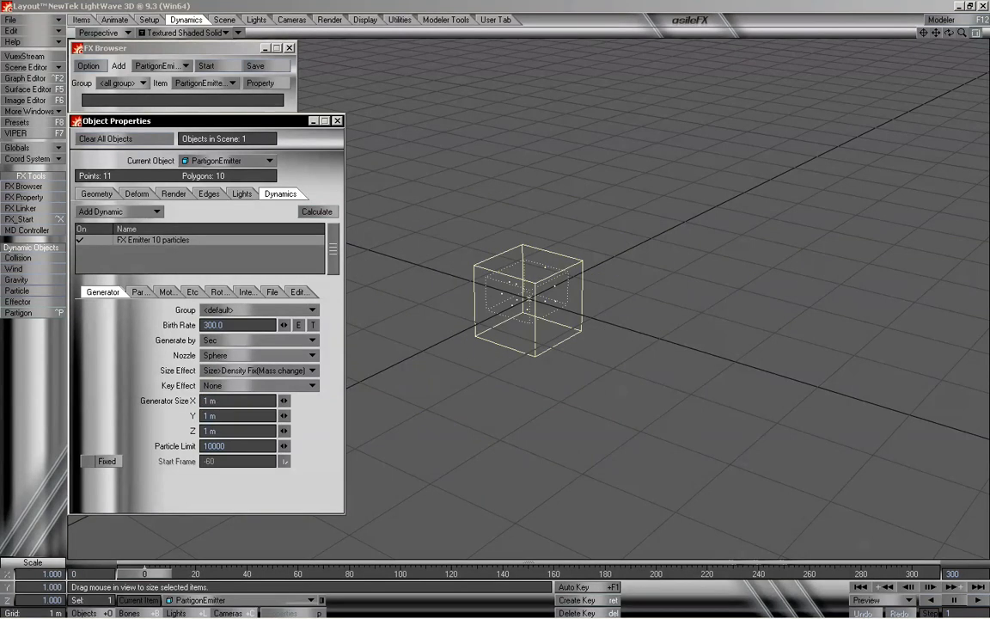
{"action": "mouse_move", "coordinate": [160, 573]}
{"action": "left_mouse_down"}
{"action": "mouse_move", "coordinate": [916, 573]}
{"action": "mouse_move", "coordinate": [144, 573]}
{"action": "left_mouse_up"}
- Toggle World Coordinates on and off in the Motion settings, scrubbing the timeline to compare
{"action": "left_click", "coordinate": [161, 293]}
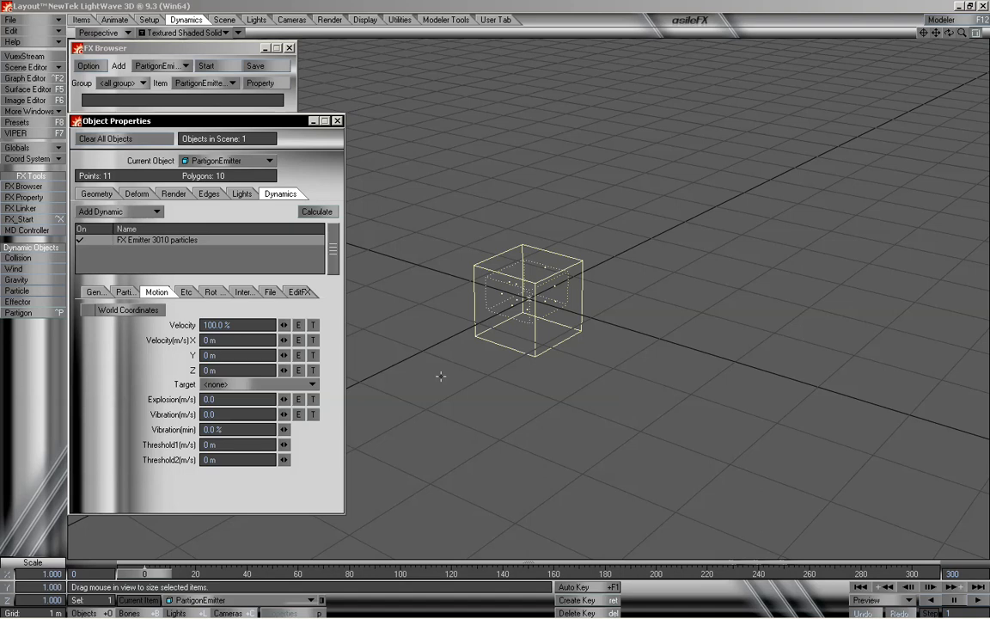
{"action": "left_click", "coordinate": [143, 312]}
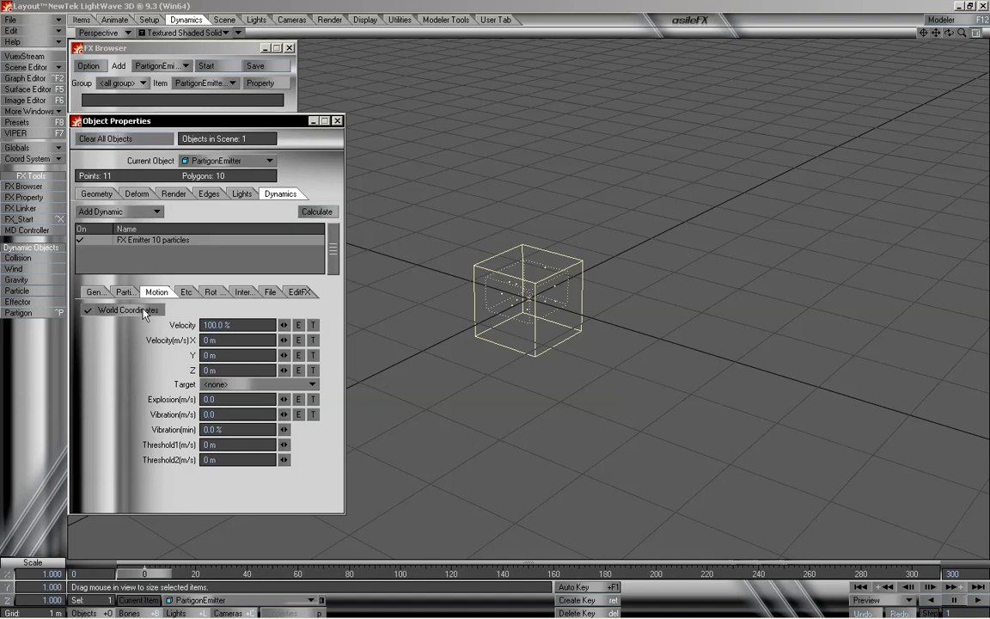
{"action": "left_click", "coordinate": [143, 312]}
{"action": "left_click_drag", "start_coordinate": [404, 574], "coordinate": [146, 573]}
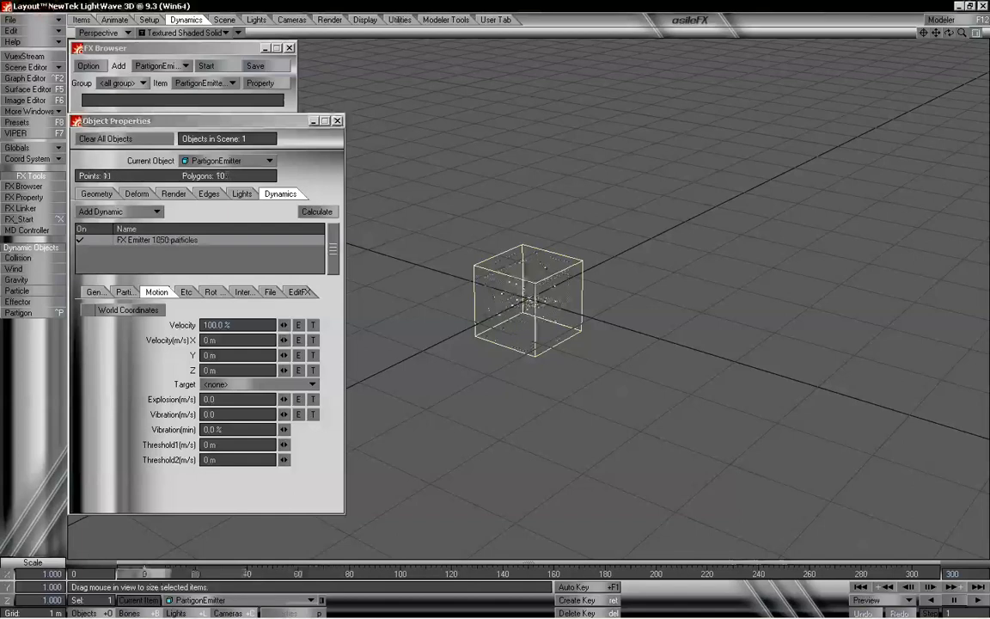
{"action": "left_click", "coordinate": [154, 311]}
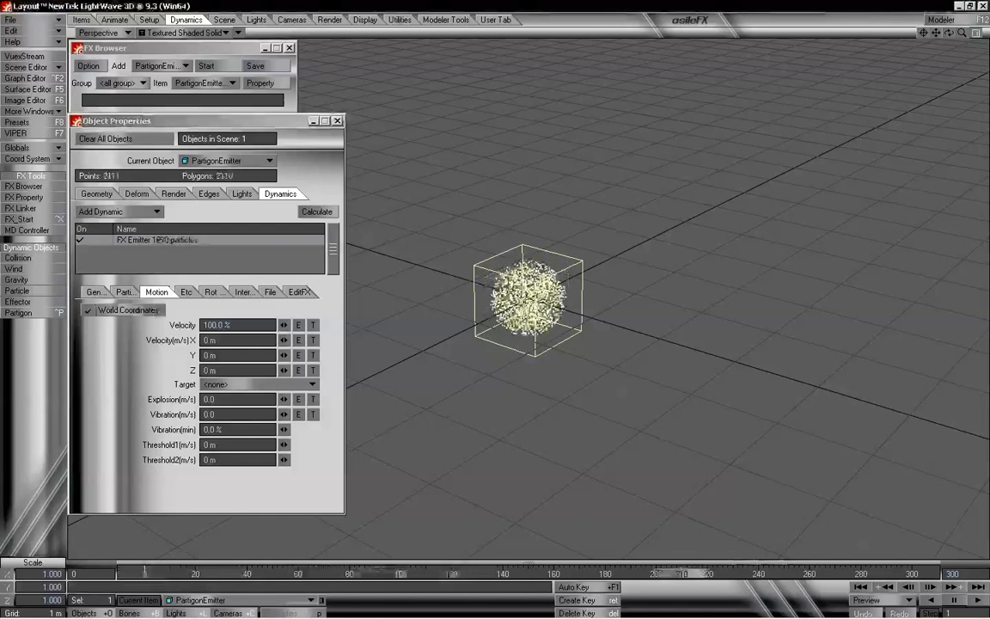
{"action": "left_click", "coordinate": [129, 312]}
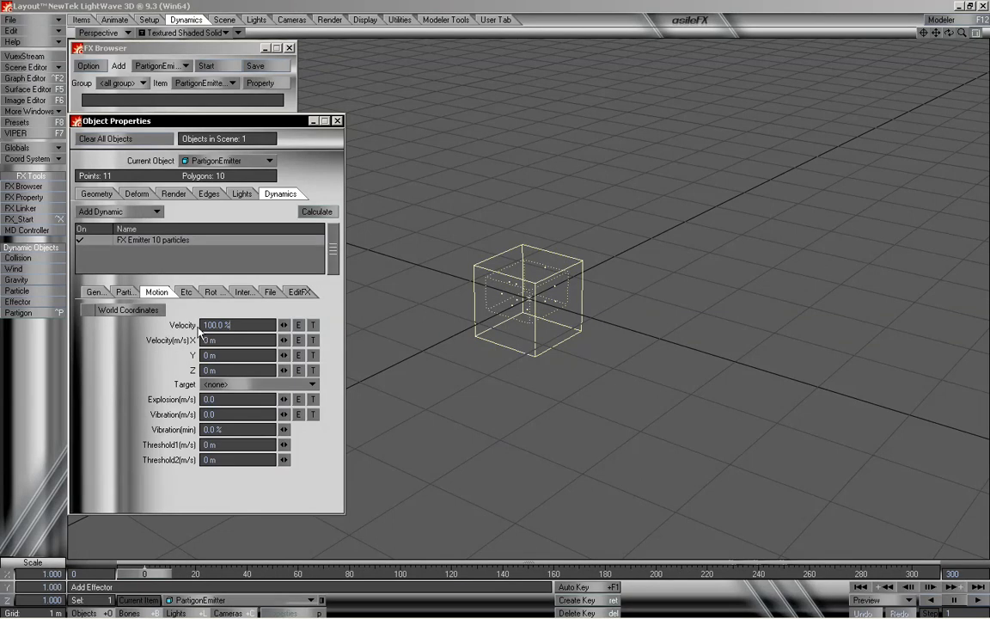
{"action": "left_click", "coordinate": [255, 328]}
{"action": "mouse_move", "coordinate": [168, 575]}
{"action": "left_mouse_down"}
{"action": "mouse_move", "coordinate": [351, 575]}
{"action": "mouse_move", "coordinate": [166, 575]}
{"action": "left_mouse_up"}
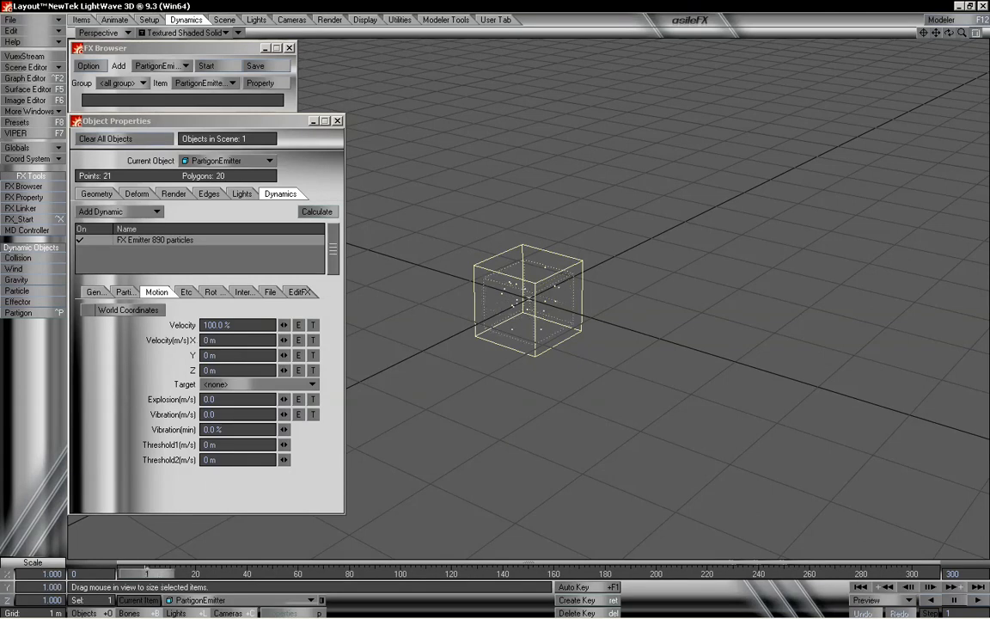
- Set the particle Velocity X to 2 m/s and rewind the timeline to preview
{"action": "left_click", "coordinate": [223, 339]}
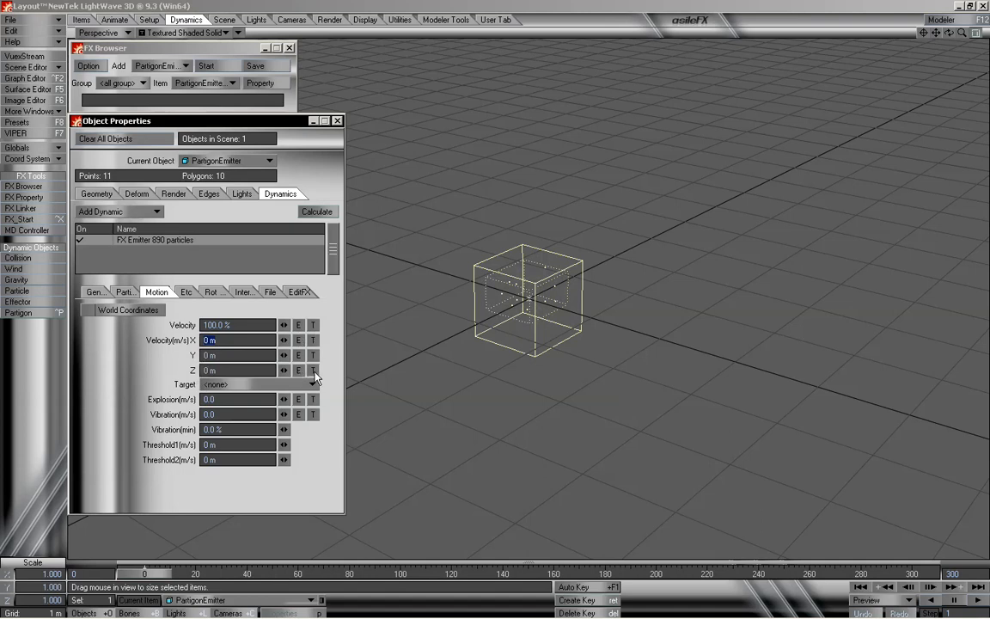
{"action": "mouse_move", "coordinate": [150, 571]}
{"action": "left_mouse_down"}
{"action": "mouse_move", "coordinate": [211, 570]}
{"action": "mouse_move", "coordinate": [151, 567]}
{"action": "left_mouse_up"}
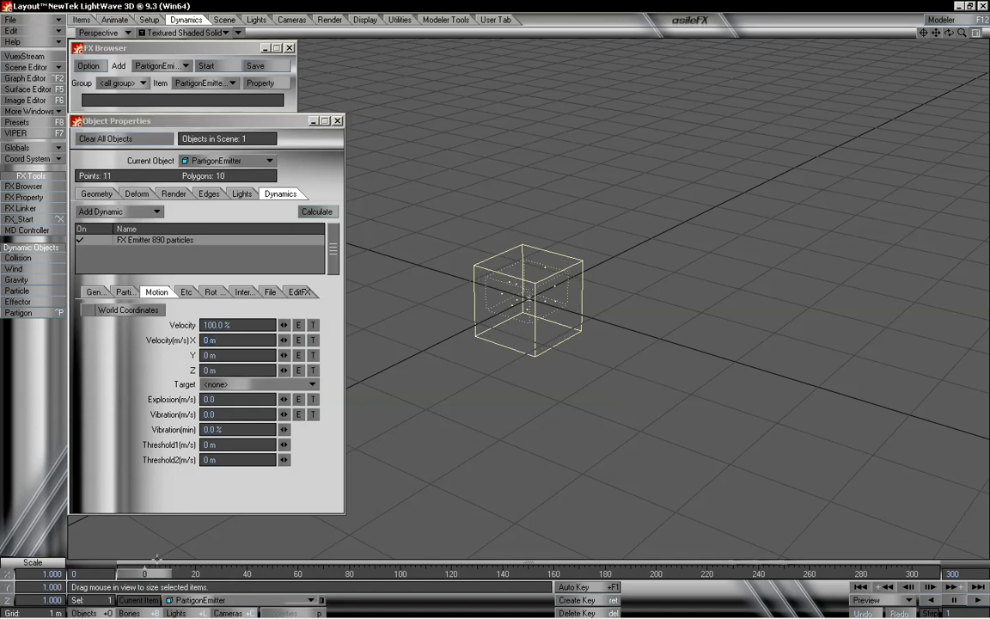
{"action": "left_click", "coordinate": [227, 339]}
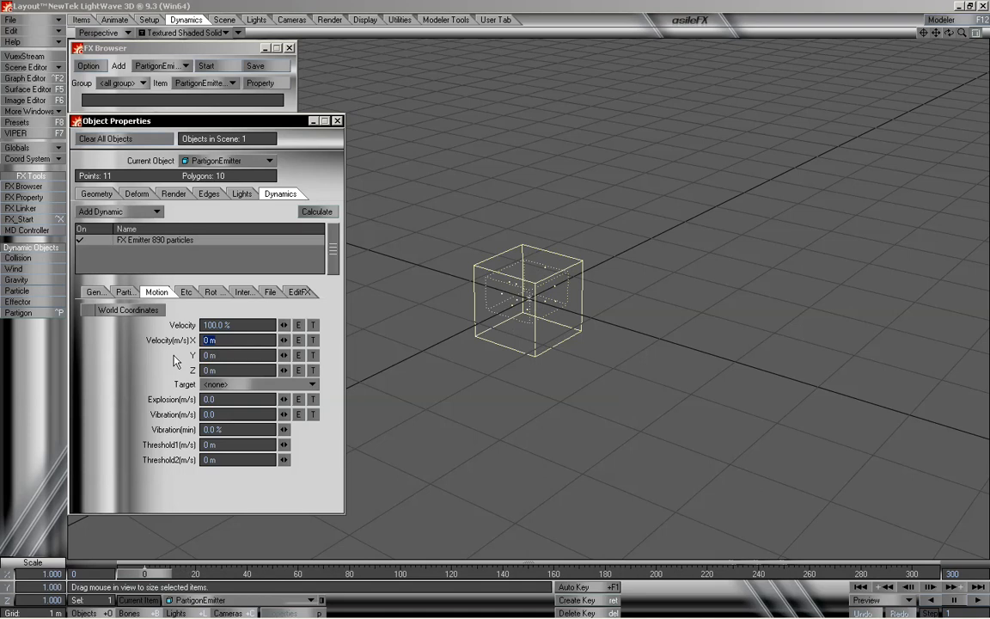
{"action": "type", "text": "2"}
{"action": "key", "text": "Tab"}
{"action": "key", "text": "Tab"}
{"action": "key", "text": "Tab"}
{"action": "key", "text": "Tab"}
{"action": "key", "text": "Tab"}
{"action": "key", "text": "Tab"}
{"action": "key", "text": "Tab"}
{"action": "mouse_move", "coordinate": [149, 576]}
{"action": "left_mouse_down"}
{"action": "mouse_move", "coordinate": [855, 574]}
{"action": "mouse_move", "coordinate": [143, 574]}
{"action": "left_mouse_up"}
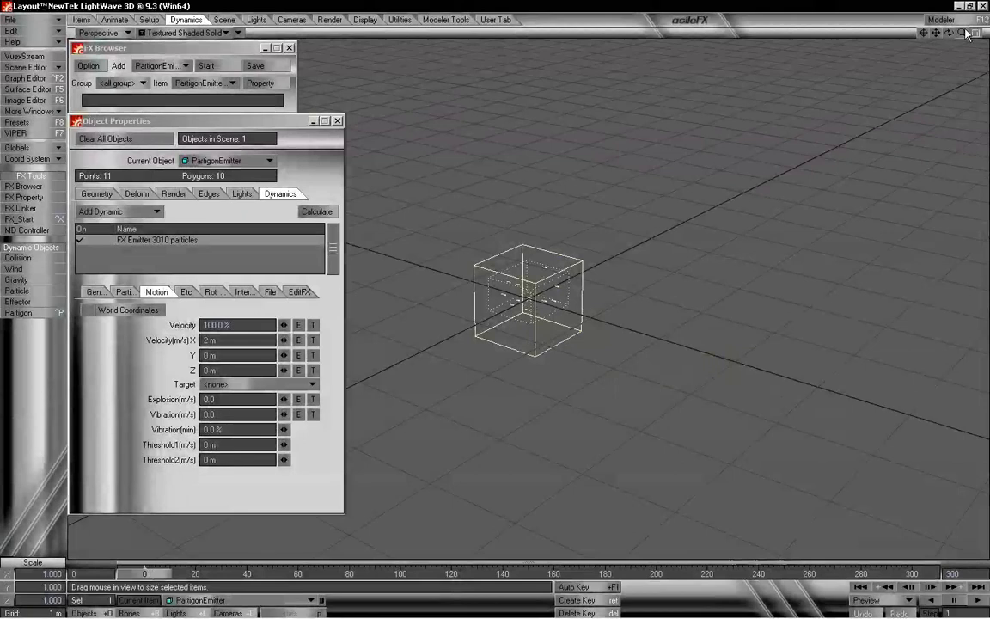
- Reset Velocity X to 0 m/s and set Velocity Y to 2 m/s, rewinding the timeline
{"action": "left_click_drag", "start_coordinate": [961, 33], "coordinate": [863, 27]}
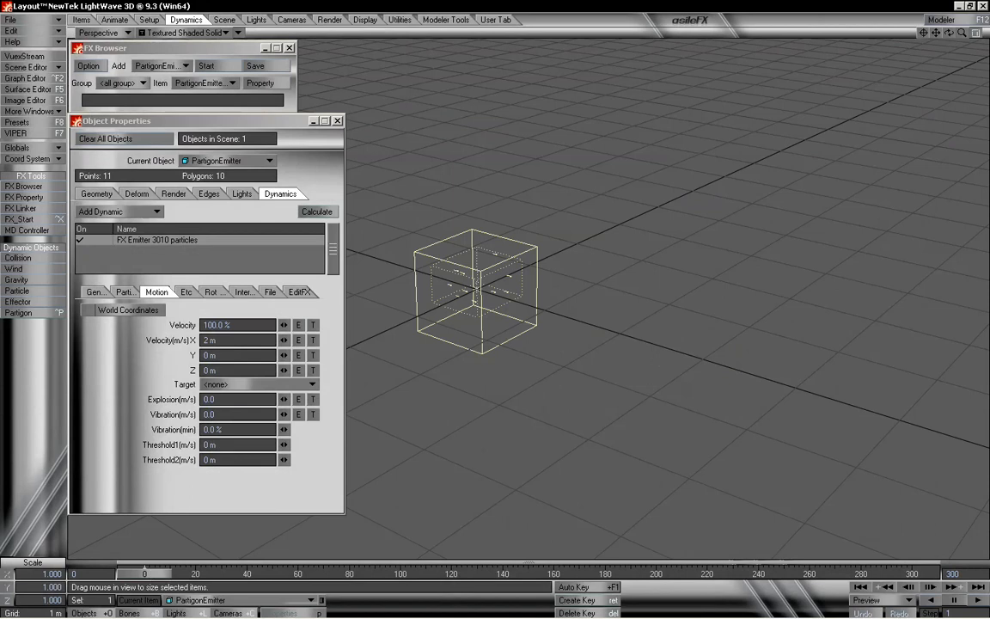
{"action": "mouse_move", "coordinate": [145, 573]}
{"action": "left_mouse_down"}
{"action": "mouse_move", "coordinate": [898, 573]}
{"action": "mouse_move", "coordinate": [144, 573]}
{"action": "left_mouse_up"}
{"action": "left_click_drag", "start_coordinate": [227, 340], "coordinate": [181, 353]}
{"action": "type", "text": "0"}
{"action": "key", "text": "Tab"}
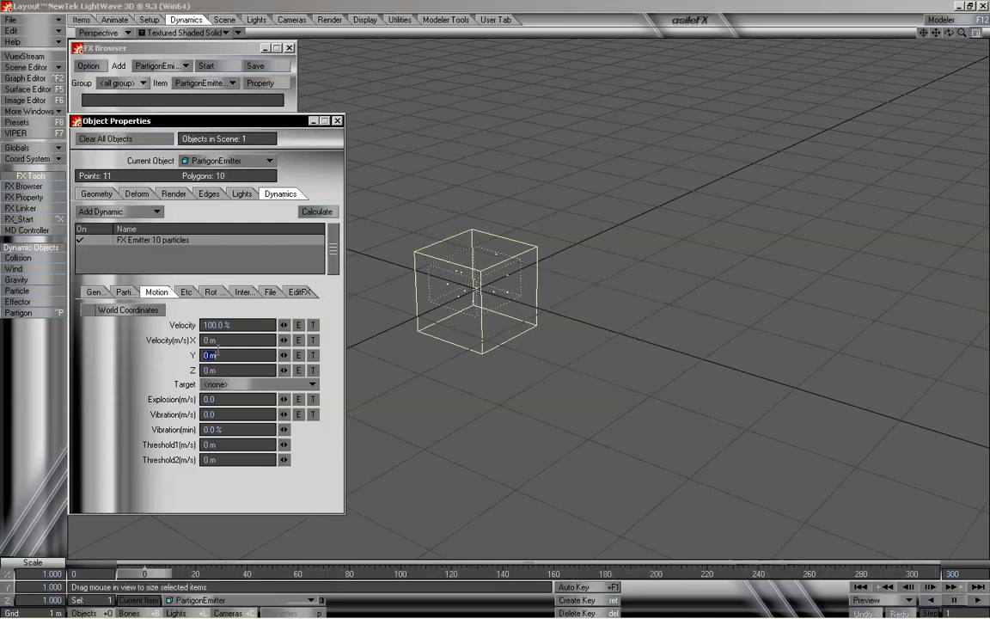
{"action": "type", "text": "1"}
{"action": "type", "text": "2"}
{"action": "key", "text": "Tab"}
{"action": "key", "text": "Tab"}
{"action": "key", "text": "Tab"}
{"action": "key", "text": "Tab"}
{"action": "key", "text": "Tab"}
{"action": "key", "text": "Tab"}
{"action": "key", "text": "Tab"}
{"action": "mouse_move", "coordinate": [157, 577]}
{"action": "left_mouse_down"}
{"action": "mouse_move", "coordinate": [911, 574]}
{"action": "mouse_move", "coordinate": [145, 574]}
{"action": "left_mouse_up"}
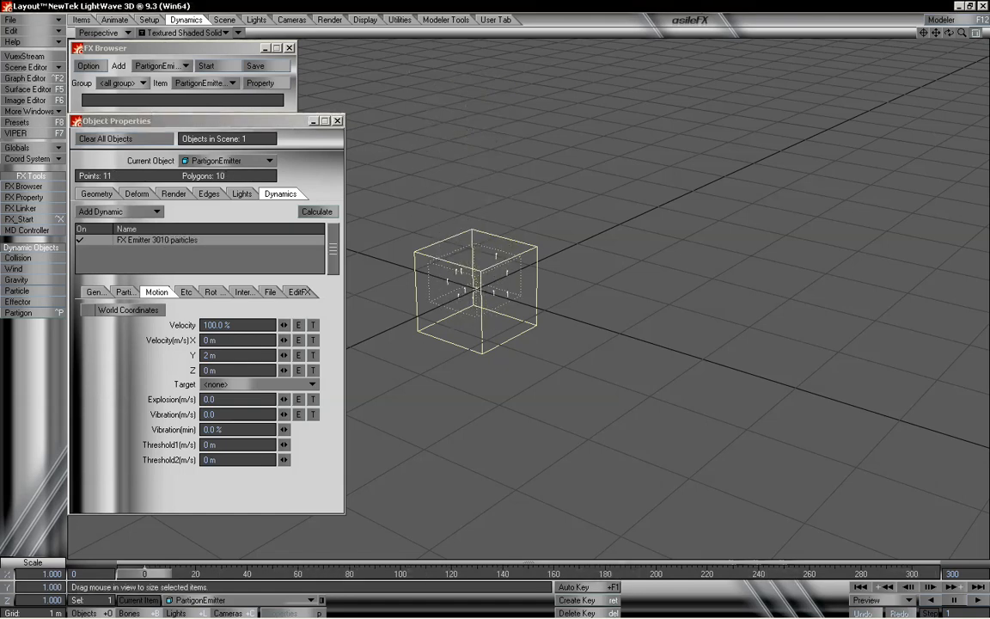
{"action": "left_click", "coordinate": [229, 354]}
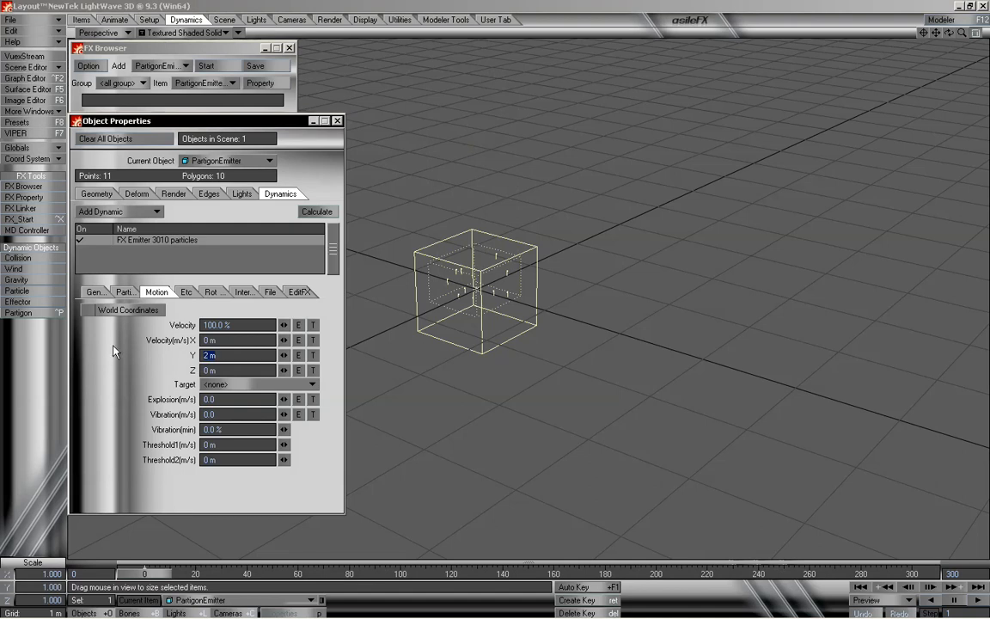
- Set the particle Velocity Y to -2 m/s and rewind the timeline
{"action": "type", "text": "-2"}
{"action": "key", "text": "Tab"}
{"action": "key", "text": "Tab"}
{"action": "key", "text": "Tab"}
{"action": "key", "text": "Tab"}
{"action": "key", "text": "Tab"}
{"action": "key", "text": "Tab"}
{"action": "mouse_move", "coordinate": [157, 573]}
{"action": "left_mouse_down"}
{"action": "mouse_move", "coordinate": [601, 573]}
{"action": "mouse_move", "coordinate": [144, 573]}
{"action": "left_mouse_up"}
{"action": "mouse_move", "coordinate": [145, 574]}
{"action": "left_mouse_down"}
{"action": "mouse_move", "coordinate": [914, 574]}
{"action": "mouse_move", "coordinate": [144, 573]}
{"action": "left_mouse_up"}
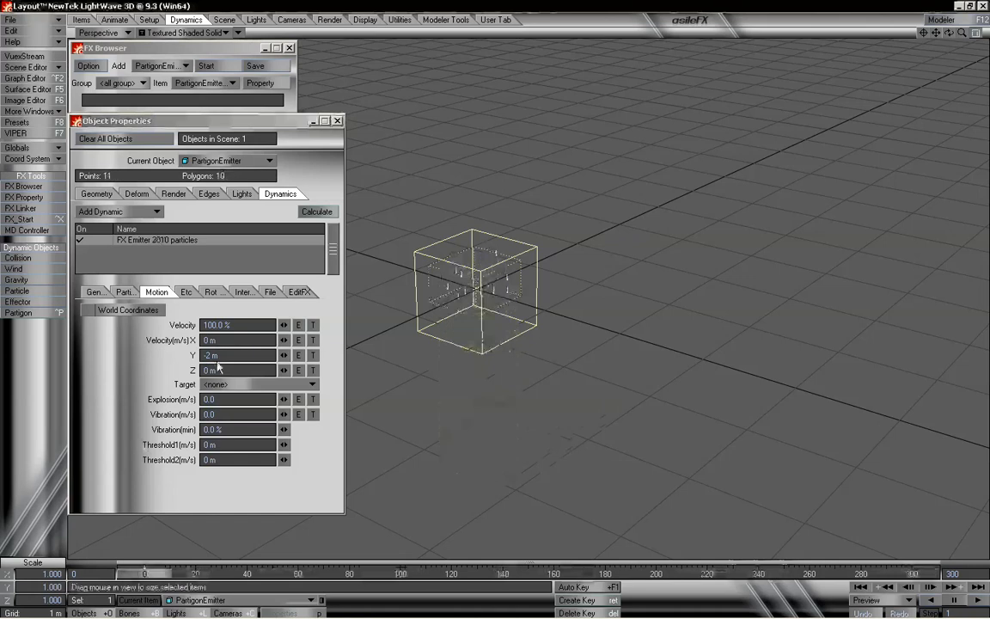
- Set Velocity Y to -9.8 m/s and rewind the timeline to preview the emission
{"action": "left_click_drag", "start_coordinate": [227, 355], "coordinate": [187, 359]}
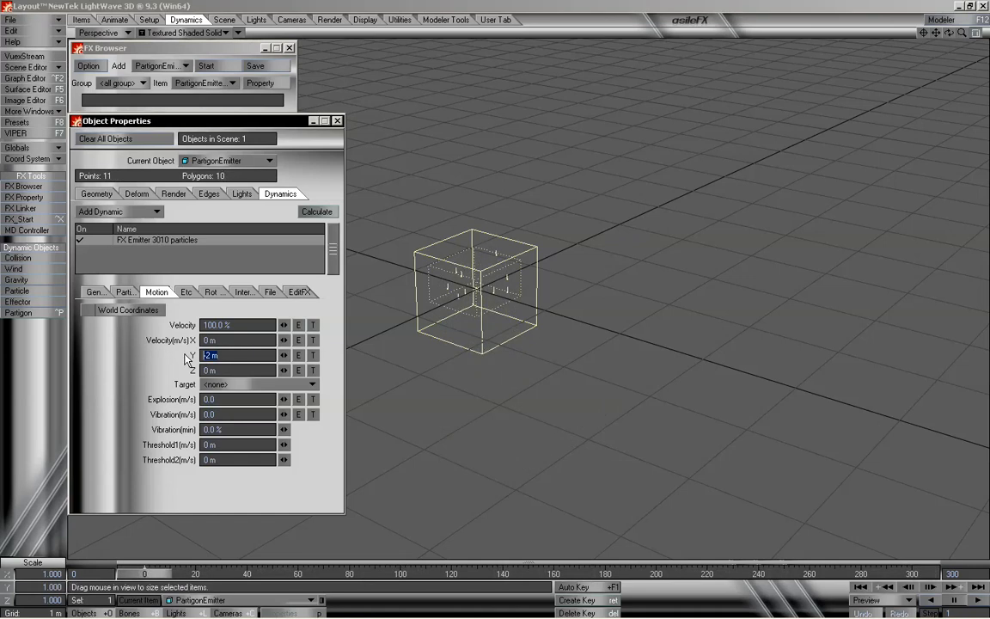
{"action": "type", "text": "-9.8"}
{"action": "key", "text": "Return"}
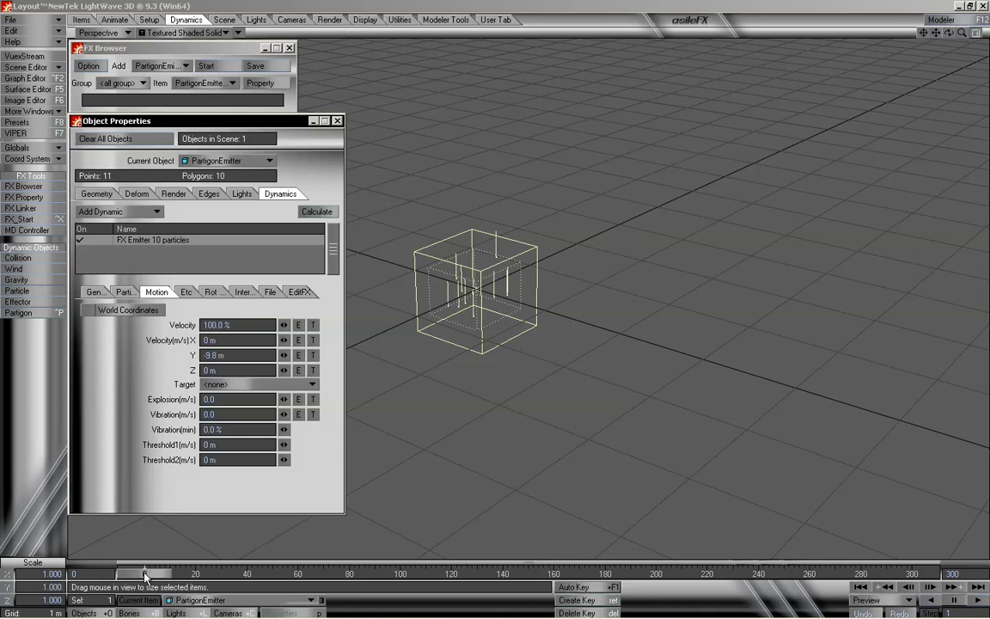
{"action": "mouse_move", "coordinate": [144, 576]}
{"action": "left_mouse_down"}
{"action": "mouse_move", "coordinate": [609, 575]}
{"action": "mouse_move", "coordinate": [144, 576]}
{"action": "left_mouse_up"}
{"action": "left_click_drag", "start_coordinate": [961, 33], "coordinate": [935, 32]}
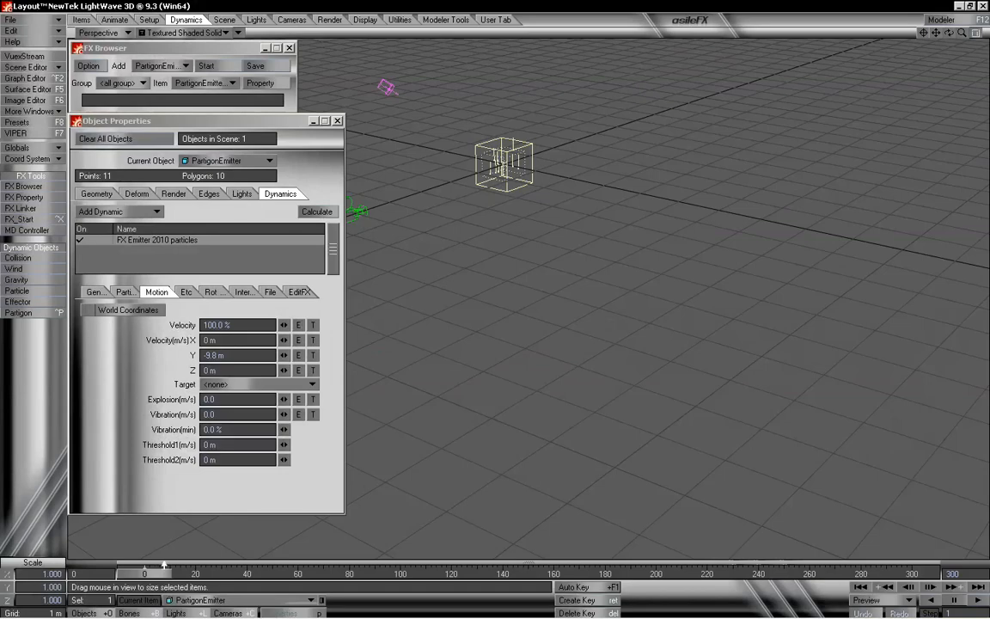
{"action": "mouse_move", "coordinate": [153, 583]}
{"action": "left_mouse_down"}
{"action": "mouse_move", "coordinate": [901, 576]}
{"action": "mouse_move", "coordinate": [144, 575]}
{"action": "left_mouse_up"}
- Set Velocity Y back to -2 m/s and rewind the timeline
{"action": "left_click", "coordinate": [238, 354]}
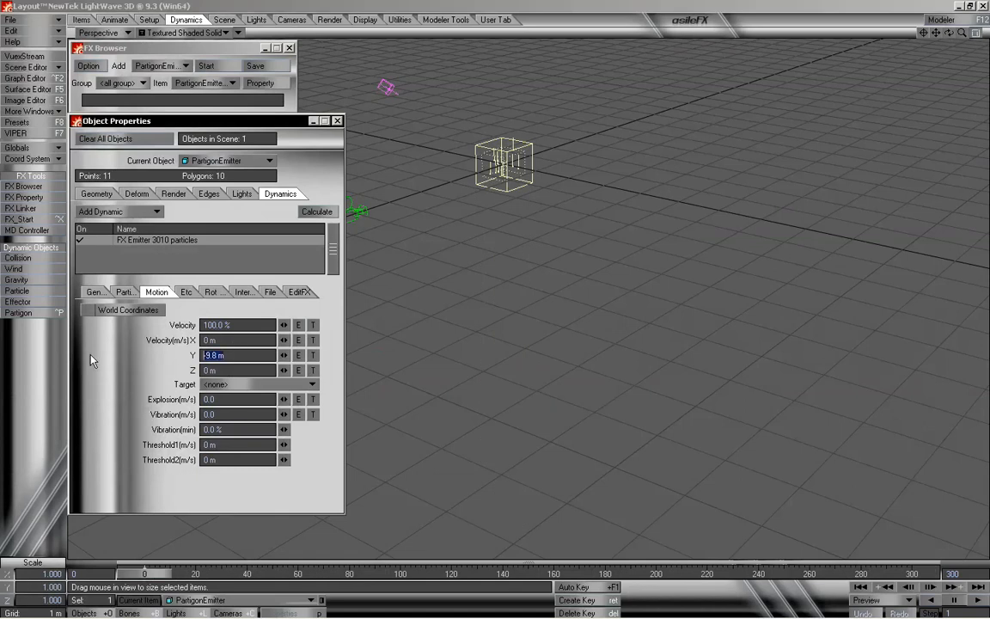
{"action": "type", "text": "-2"}
{"action": "key", "text": "Tab"}
{"action": "key", "text": "Tab"}
{"action": "key", "text": "Tab"}
{"action": "key", "text": "Tab"}
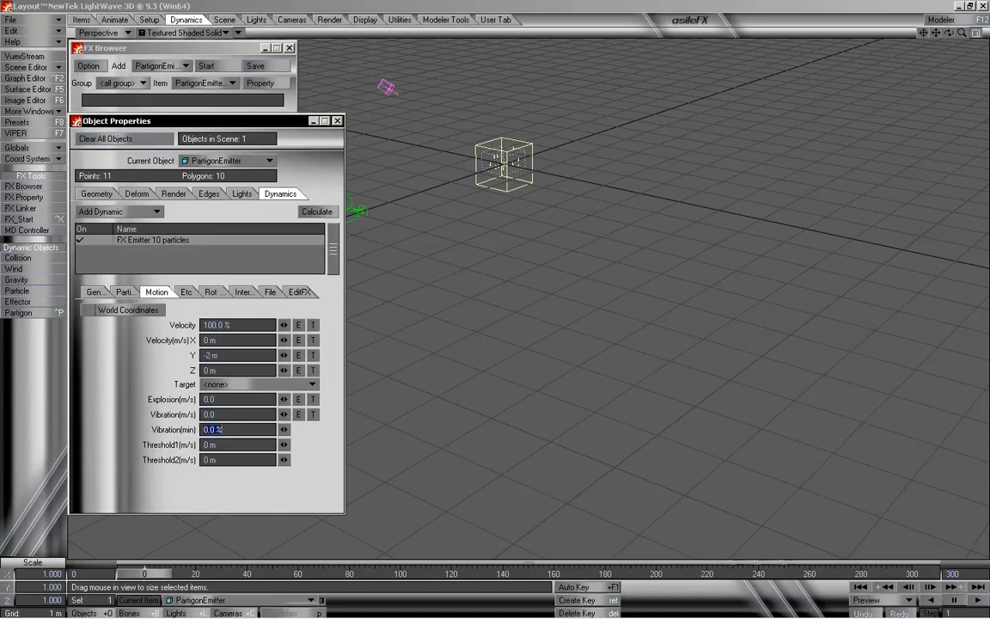
{"action": "key", "text": "Tab"}
{"action": "key", "text": "Tab"}
{"action": "key", "text": "Tab"}
{"action": "mouse_move", "coordinate": [961, 32]}
{"action": "left_mouse_down"}
{"action": "mouse_move", "coordinate": [936, 44]}
{"action": "mouse_move", "coordinate": [964, 32]}
{"action": "left_mouse_up"}
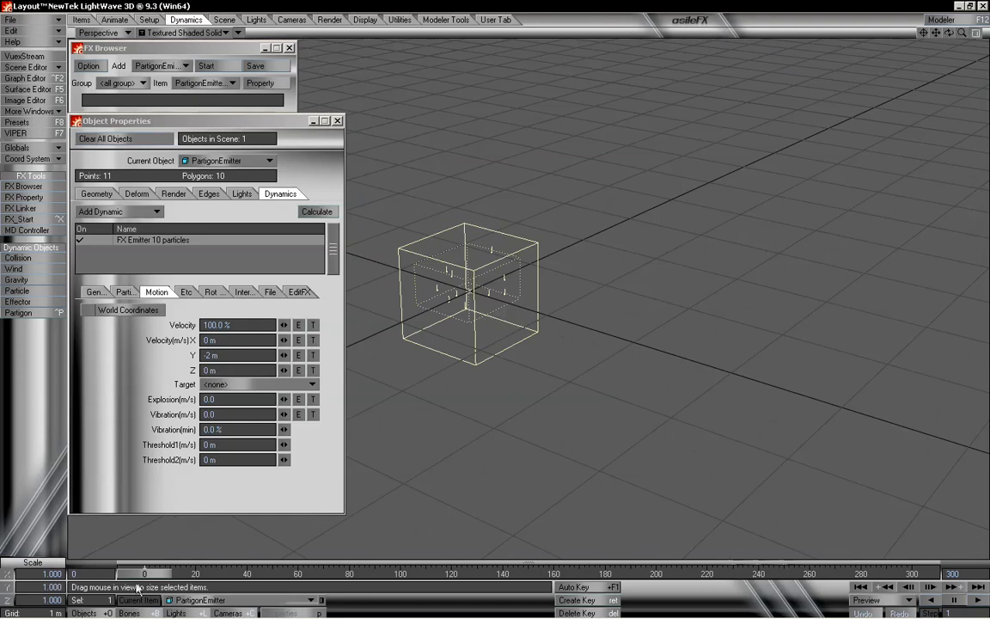
{"action": "mouse_move", "coordinate": [144, 573]}
{"action": "left_mouse_down"}
{"action": "mouse_move", "coordinate": [914, 573]}
{"action": "mouse_move", "coordinate": [143, 573]}
{"action": "left_mouse_up"}
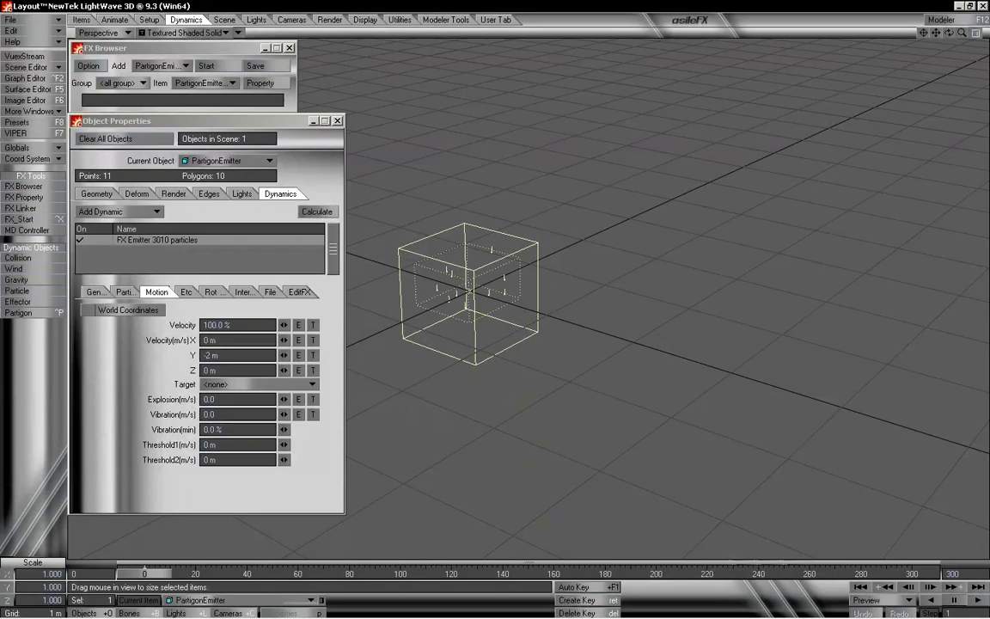
- Set Velocity X to 2 m/s and rewind the timeline
{"action": "left_click", "coordinate": [224, 341]}
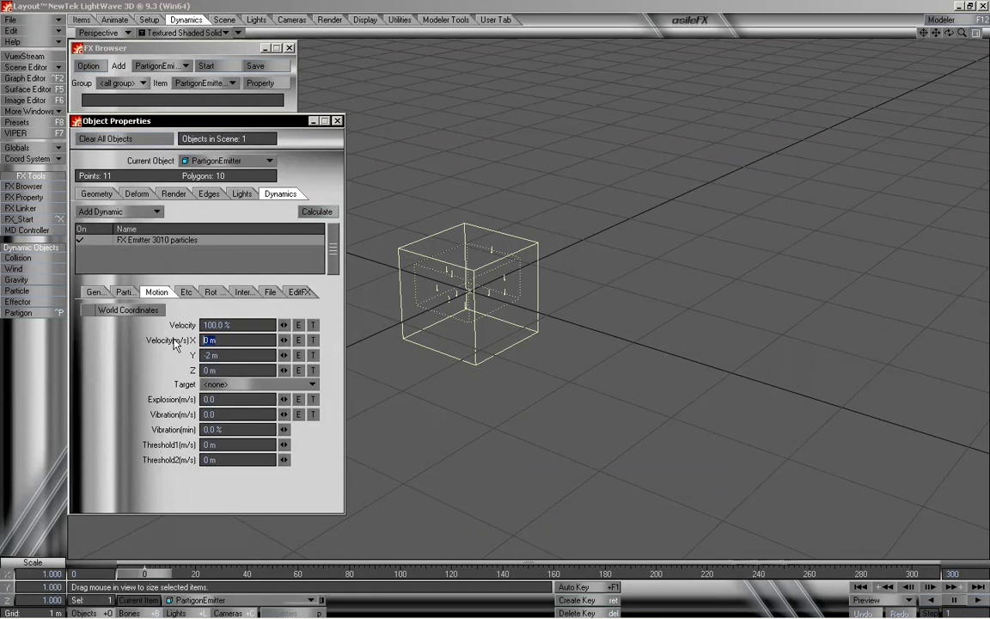
{"action": "type", "text": "2"}
{"action": "key", "text": "Tab"}
{"action": "key", "text": "Tab"}
{"action": "key", "text": "Tab"}
{"action": "key", "text": "Tab"}
{"action": "key", "text": "Tab"}
{"action": "key", "text": "Tab"}
{"action": "key", "text": "Tab"}
{"action": "key", "text": "Tab"}
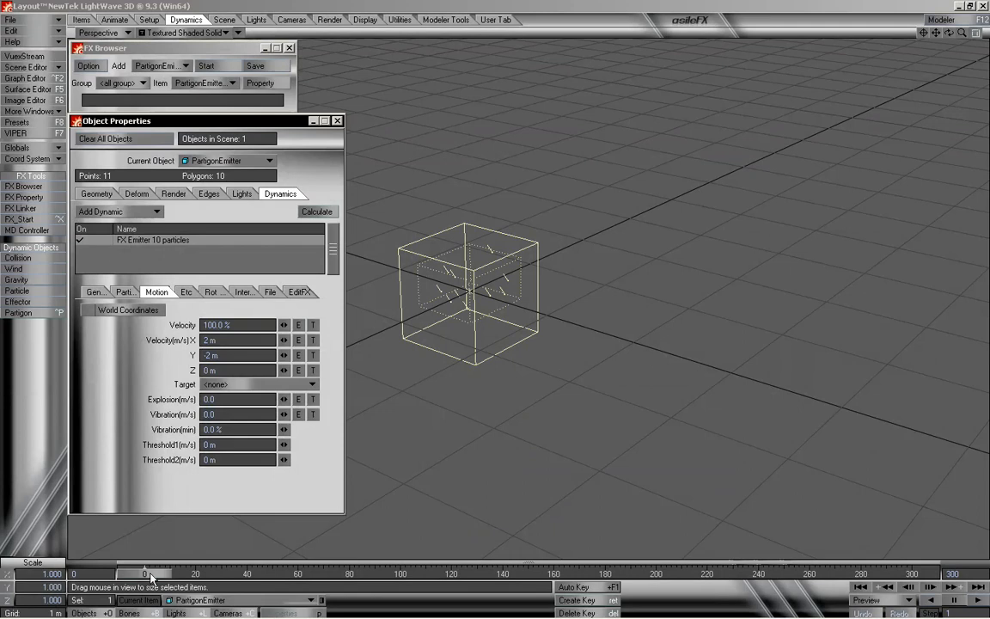
{"action": "mouse_move", "coordinate": [152, 577]}
{"action": "left_mouse_down"}
{"action": "mouse_move", "coordinate": [518, 576]}
{"action": "mouse_move", "coordinate": [143, 576]}
{"action": "left_mouse_up"}
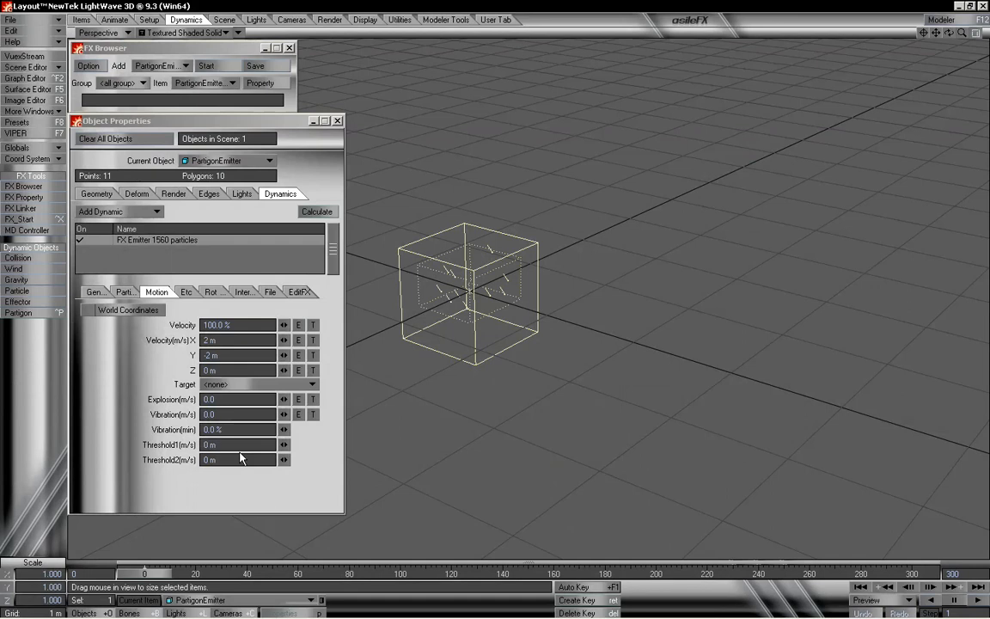
- Reset Velocity X to 0 m/s, set Velocity Y to 2 m/s, and play the animation
{"action": "mouse_move", "coordinate": [161, 578]}
{"action": "left_mouse_down"}
{"action": "mouse_move", "coordinate": [896, 576]}
{"action": "mouse_move", "coordinate": [144, 576]}
{"action": "left_mouse_up"}
{"action": "left_click", "coordinate": [223, 342]}
{"action": "type", "text": "0"}
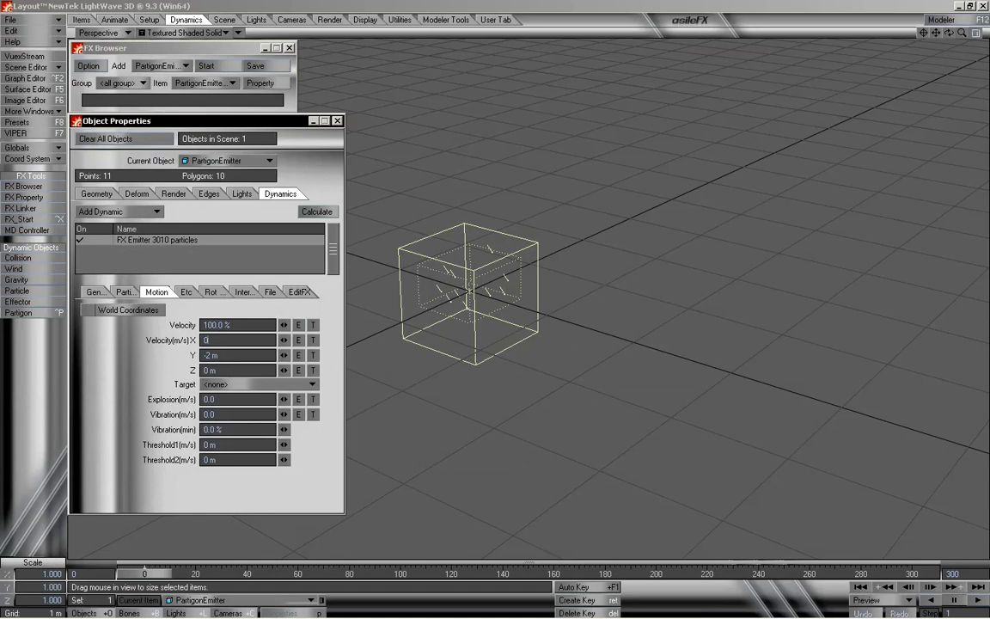
{"action": "key", "text": "Tab"}
{"action": "type", "text": "2"}
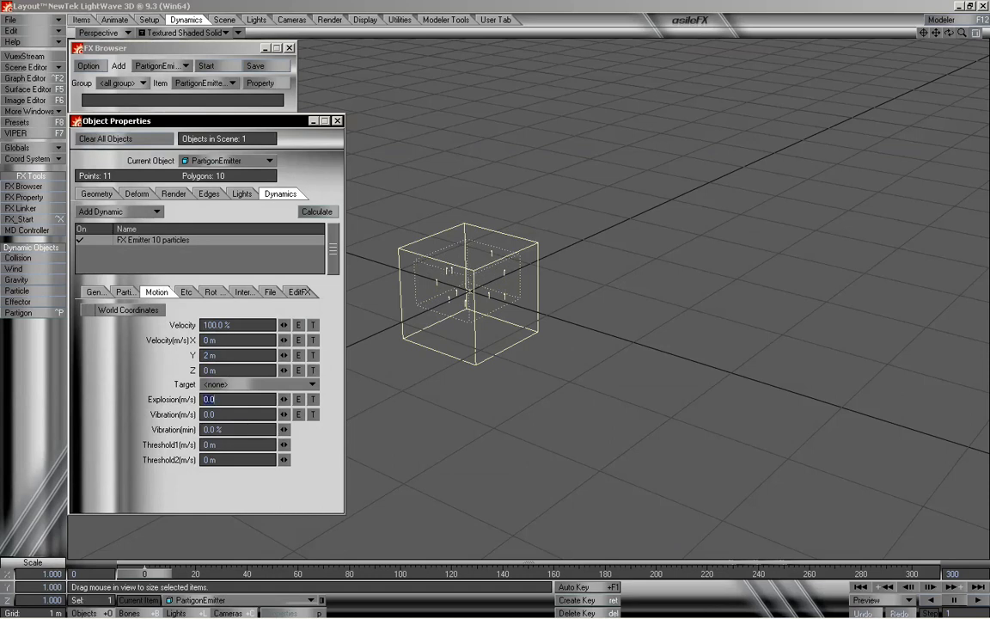
{"action": "key", "text": "Tab"}
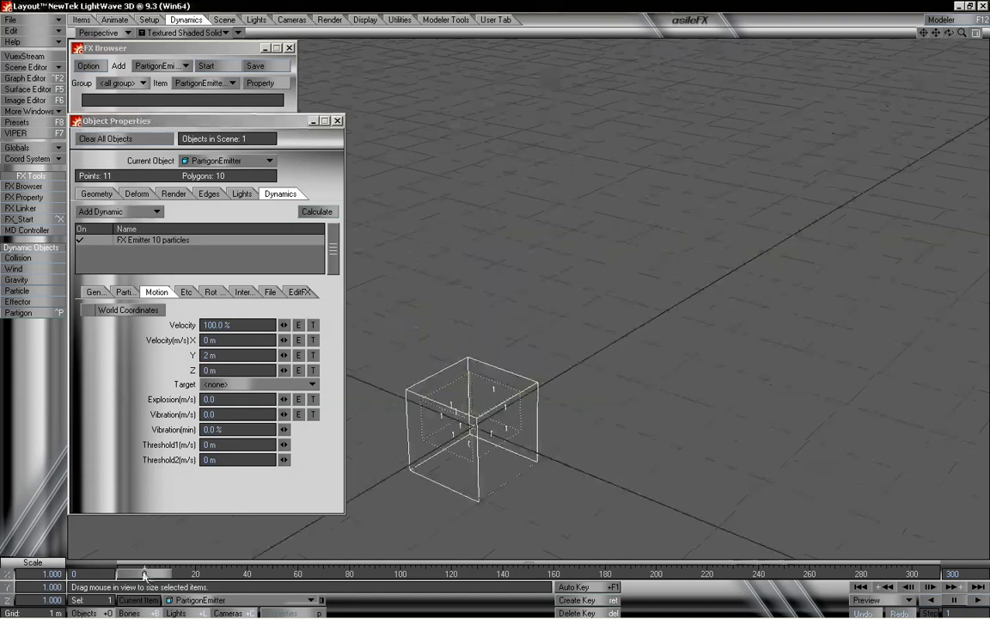
{"action": "key", "text": "ctrl+x"}
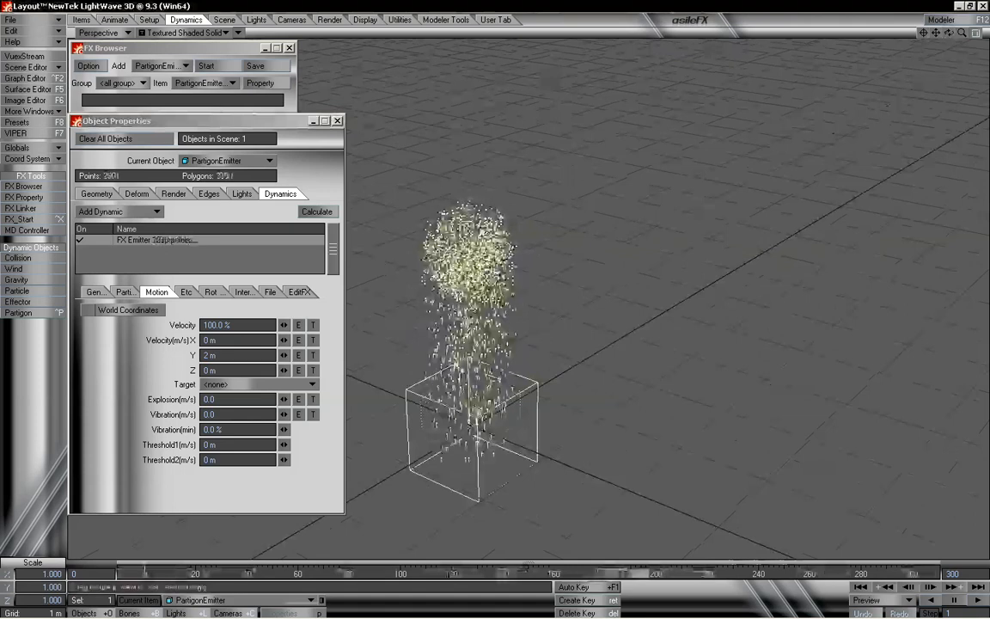
- Set Particle Resistance to 0 on the Particle settings and scrub through the timeline
{"action": "left_click", "coordinate": [134, 296]}
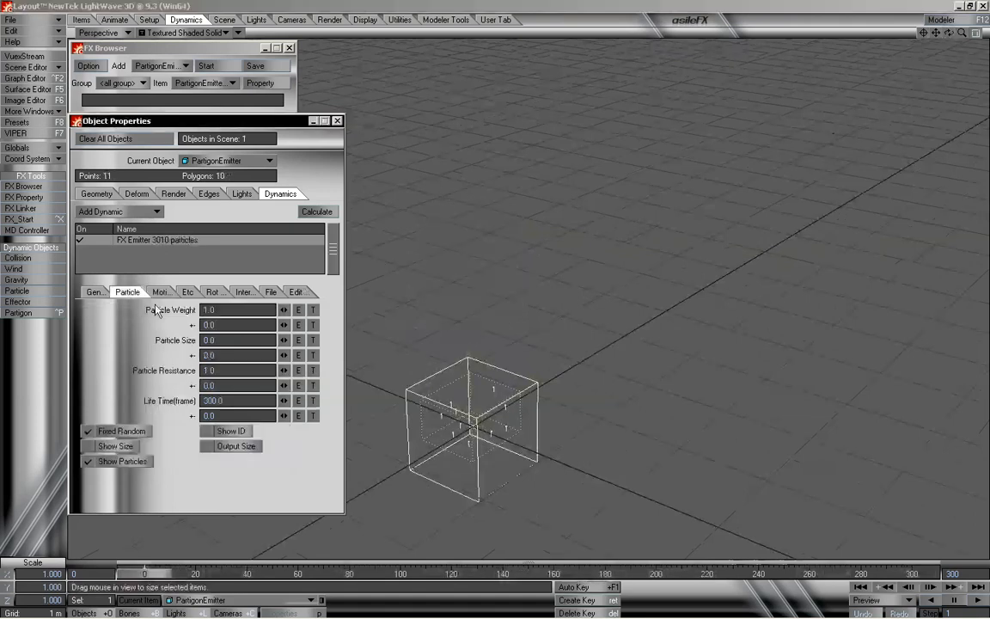
{"action": "left_click", "coordinate": [203, 370]}
{"action": "type", "text": "0"}
{"action": "key", "text": "Return"}
{"action": "mouse_move", "coordinate": [156, 576]}
{"action": "left_mouse_down"}
{"action": "mouse_move", "coordinate": [634, 575]}
{"action": "mouse_move", "coordinate": [149, 574]}
{"action": "left_mouse_up"}
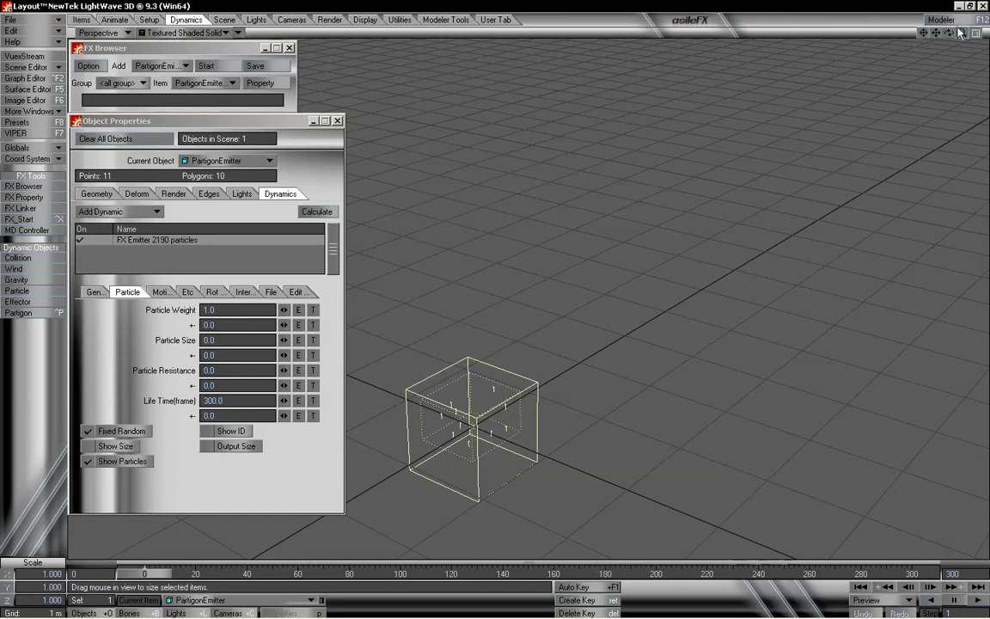
{"action": "left_click_drag", "start_coordinate": [962, 35], "coordinate": [959, 40]}
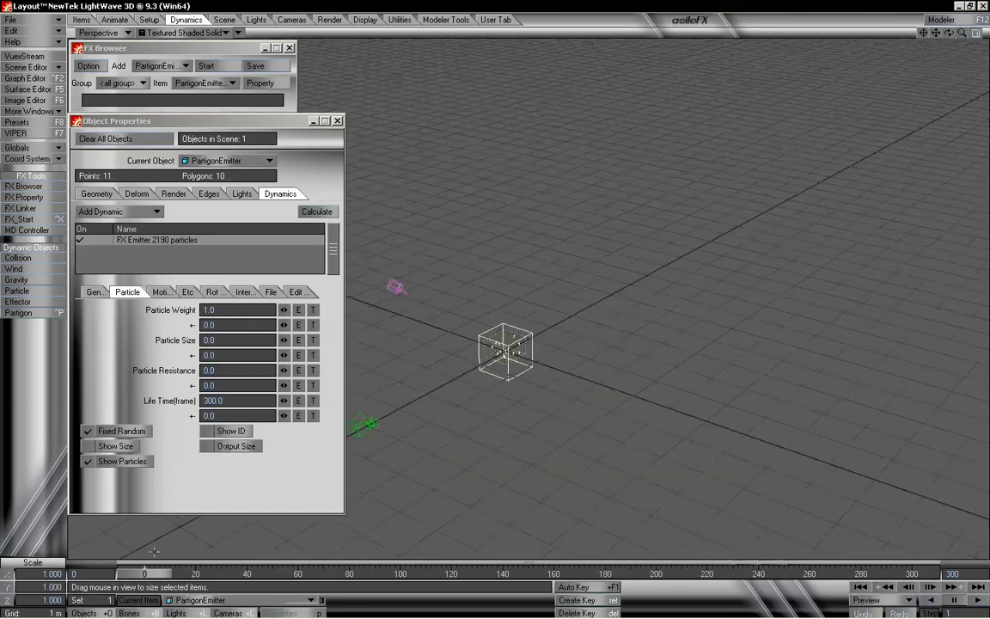
{"action": "left_click_drag", "start_coordinate": [156, 578], "coordinate": [928, 576]}
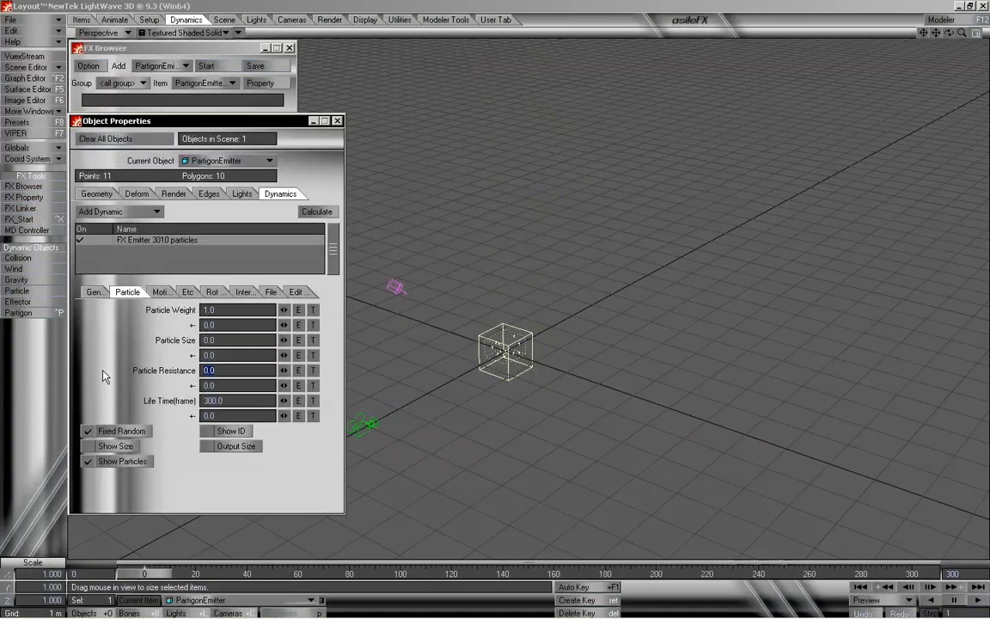
- Set Particle Resistance to 0.5 and rewind the timeline
{"action": "type", "text": "0.5"}
{"action": "key", "text": "Tab"}
{"action": "key", "text": "Tab"}
{"action": "mouse_move", "coordinate": [152, 575]}
{"action": "left_mouse_down"}
{"action": "mouse_move", "coordinate": [933, 575]}
{"action": "mouse_move", "coordinate": [144, 575]}
{"action": "left_mouse_up"}
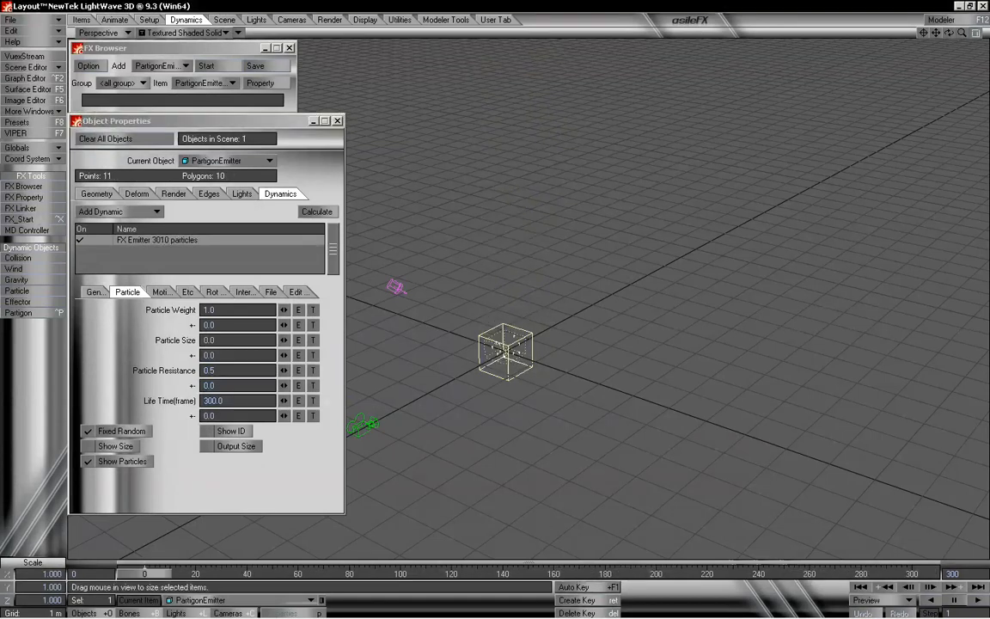
- Set Particle Resistance back to 1
{"action": "left_click", "coordinate": [230, 369]}
{"action": "type", "text": "1"}
{"action": "key", "text": "Tab"}
{"action": "key", "text": "Tab"}
{"action": "key", "text": "Tab"}
{"action": "left_click_drag", "start_coordinate": [961, 33], "coordinate": [980, 35]}
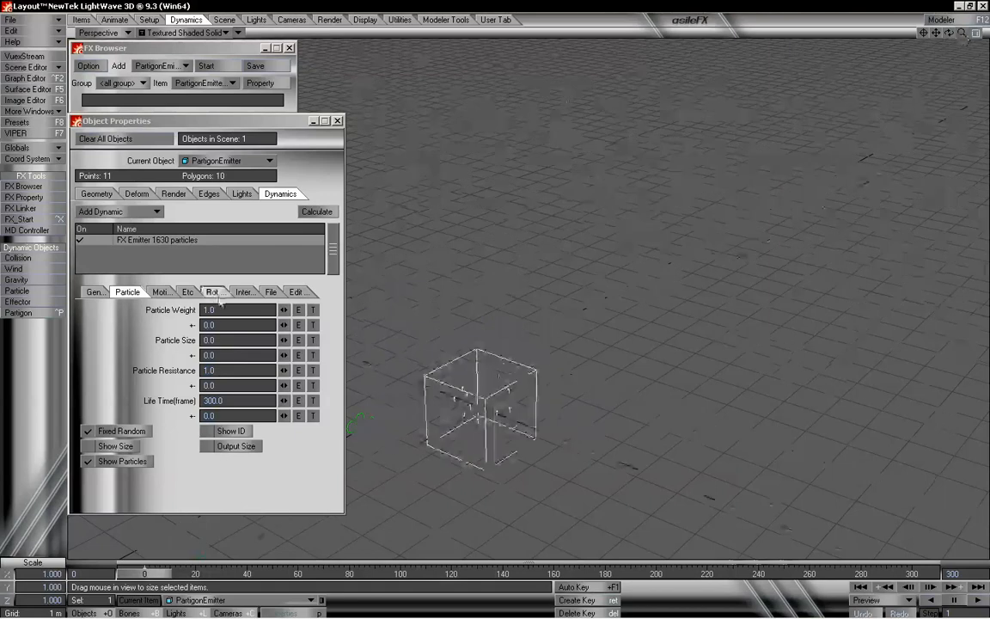
- Set Particle Weight to 2 and rewind the timeline
{"action": "left_click", "coordinate": [163, 312]}
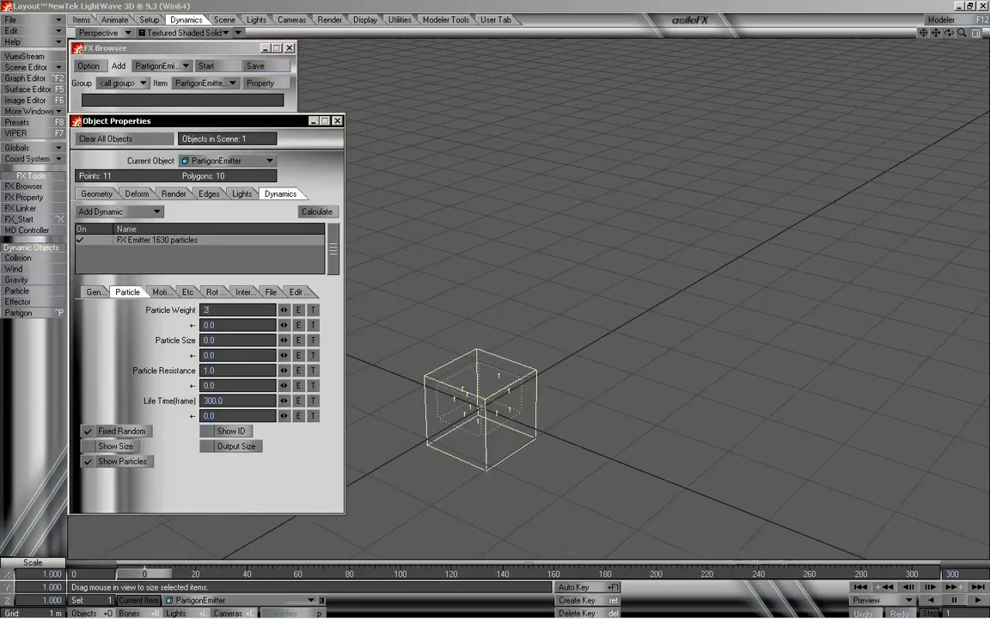
{"action": "type", "text": "2"}
{"action": "key", "text": "Return"}
{"action": "mouse_move", "coordinate": [153, 574]}
{"action": "left_mouse_down"}
{"action": "mouse_move", "coordinate": [902, 574]}
{"action": "mouse_move", "coordinate": [146, 574]}
{"action": "left_mouse_up"}
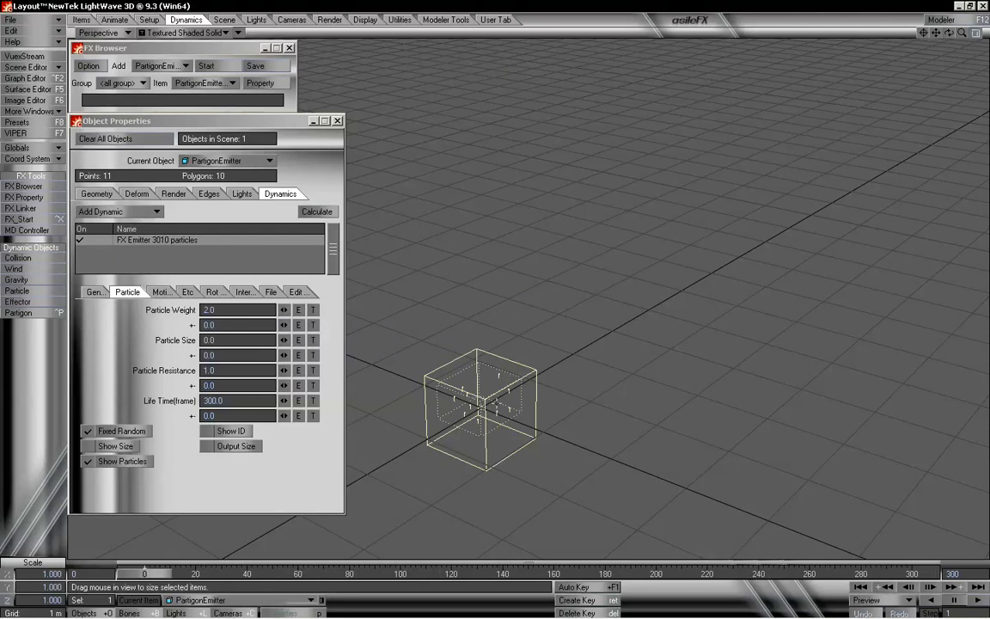
- Set Particle Weight to 4
{"action": "left_click", "coordinate": [230, 309]}
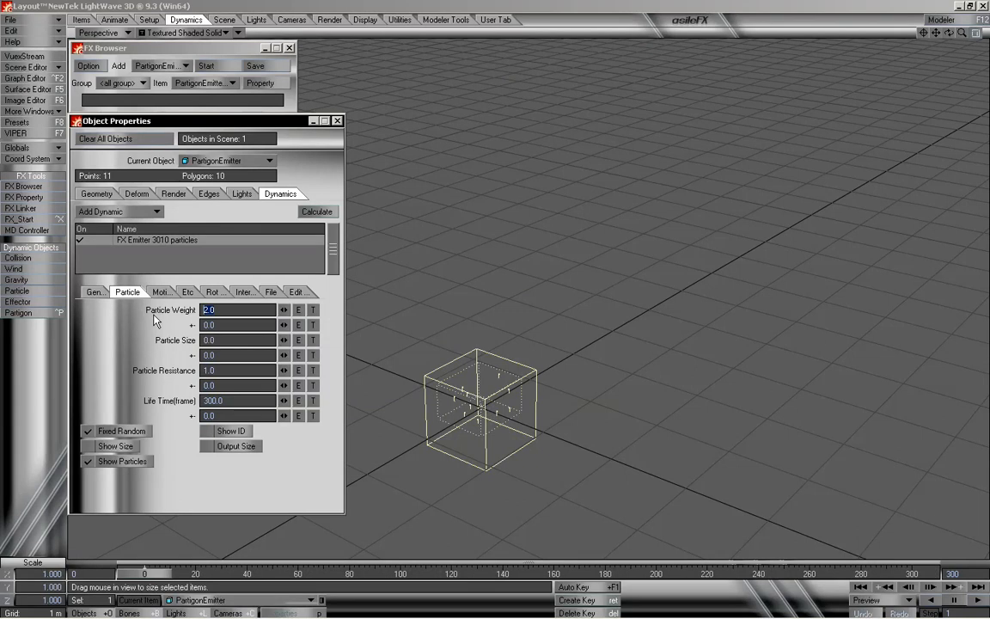
{"action": "type", "text": "4"}
{"action": "key", "text": "Tab"}
{"action": "key", "text": "Tab"}
{"action": "key", "text": "Tab"}
{"action": "key", "text": "Tab"}
{"action": "key", "text": "Tab"}
{"action": "key", "text": "Tab"}
{"action": "key", "text": "Tab"}
{"action": "key", "text": "Tab"}
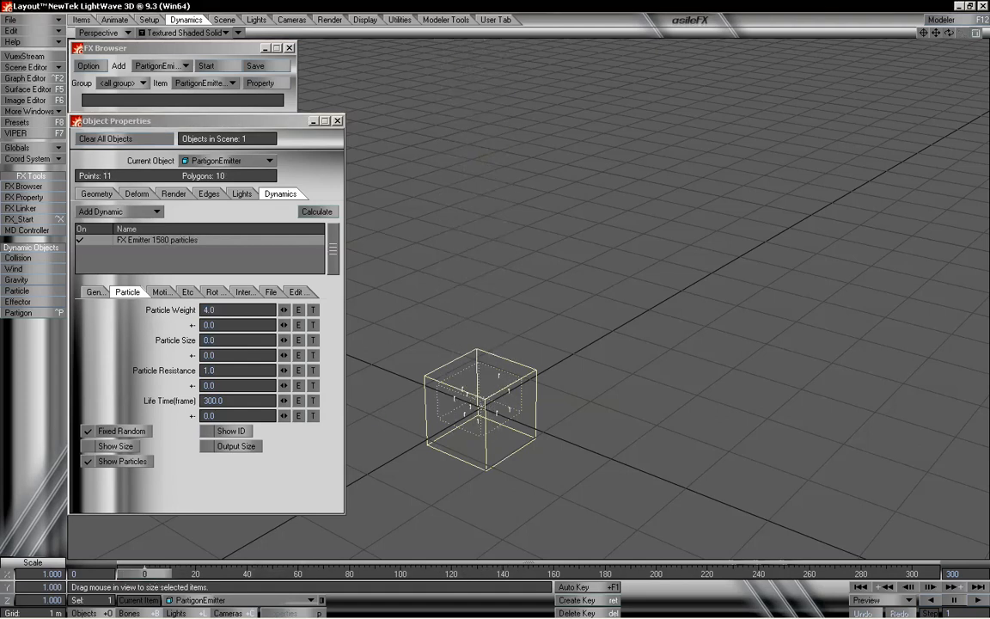
{"action": "left_click_drag", "start_coordinate": [961, 32], "coordinate": [866, 29]}
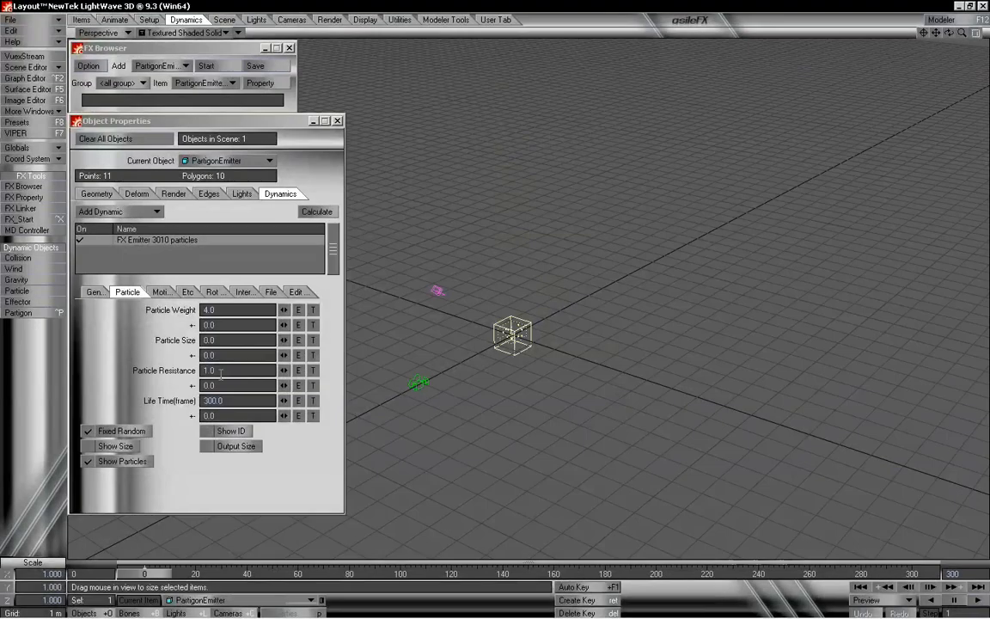
{"action": "mouse_move", "coordinate": [960, 33]}
{"action": "left_mouse_down"}
{"action": "mouse_move", "coordinate": [988, 34]}
{"action": "mouse_move", "coordinate": [947, 43]}
{"action": "left_mouse_up"}
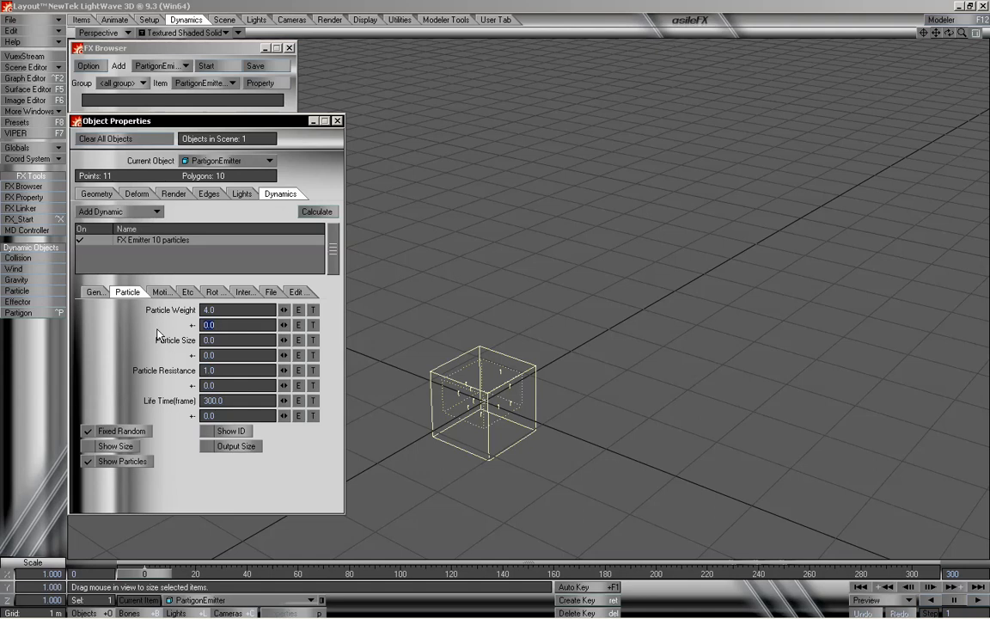
- Set the Particle Weight variation to 1 and scrub the timeline
{"action": "type", "text": "1"}
{"action": "key", "text": "Return"}
{"action": "left_click_drag", "start_coordinate": [163, 577], "coordinate": [388, 577]}
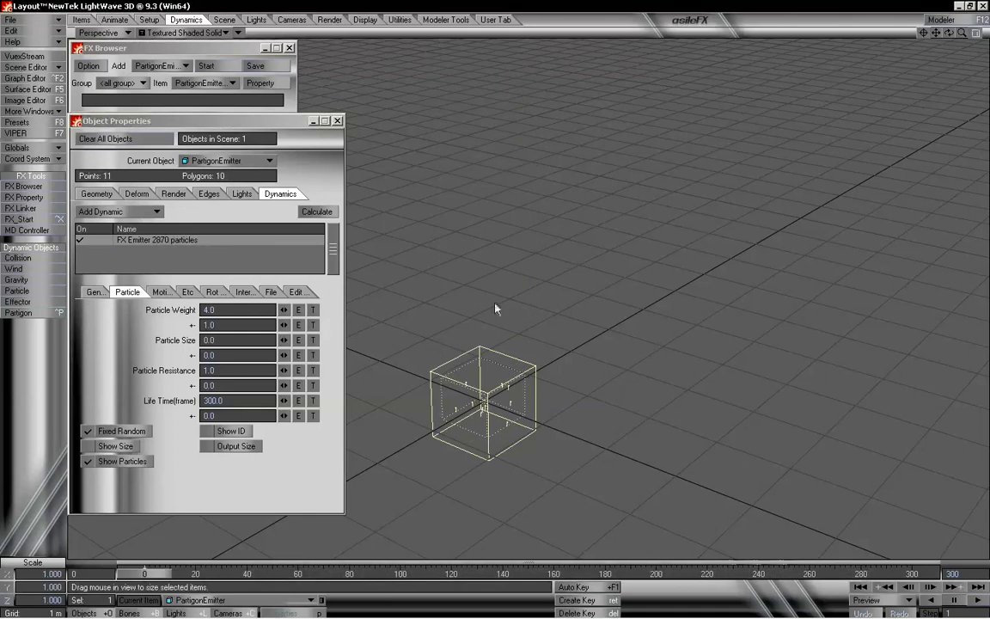
- Reset the Particle Weight variation to 0 and set the Particle Resistance variation to 2, then play
{"action": "type", "text": "0"}
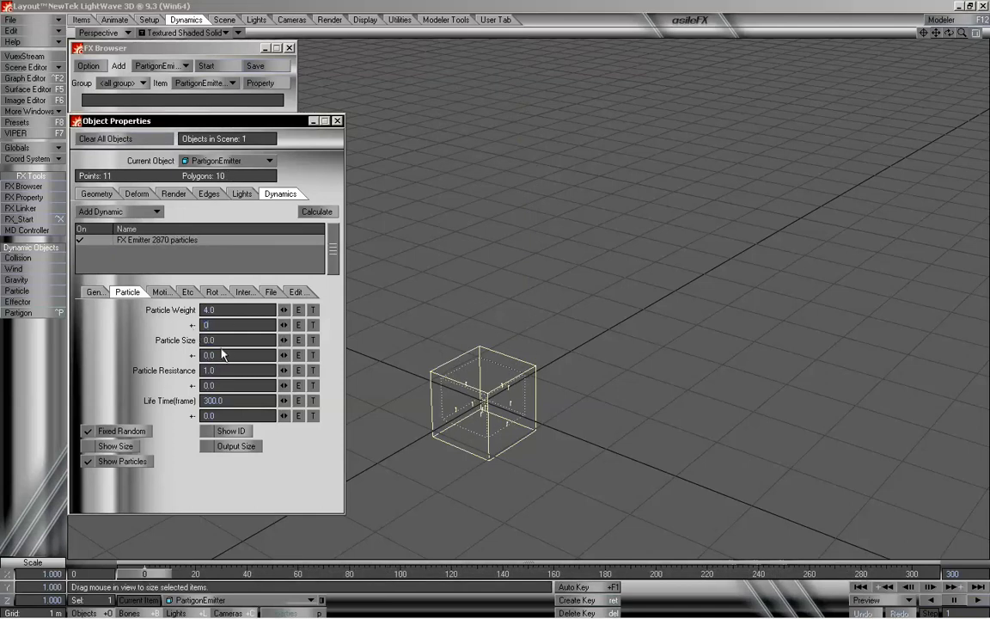
{"action": "key", "text": "Tab"}
{"action": "key", "text": "Tab"}
{"action": "key", "text": "Tab"}
{"action": "left_click", "coordinate": [204, 385]}
{"action": "key", "text": "Tab"}
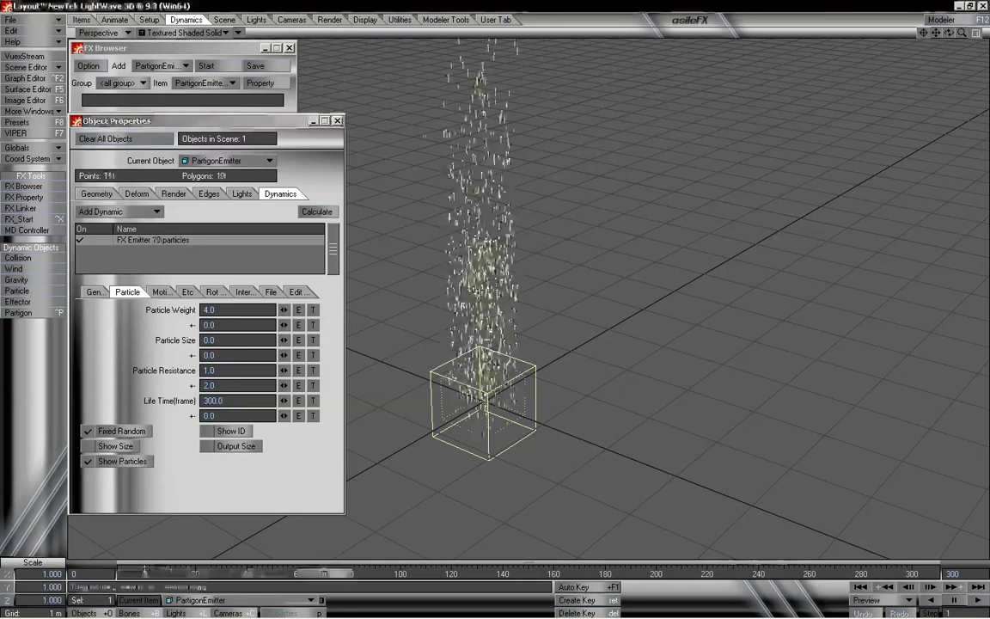
{"action": "key", "text": "ctrl"}
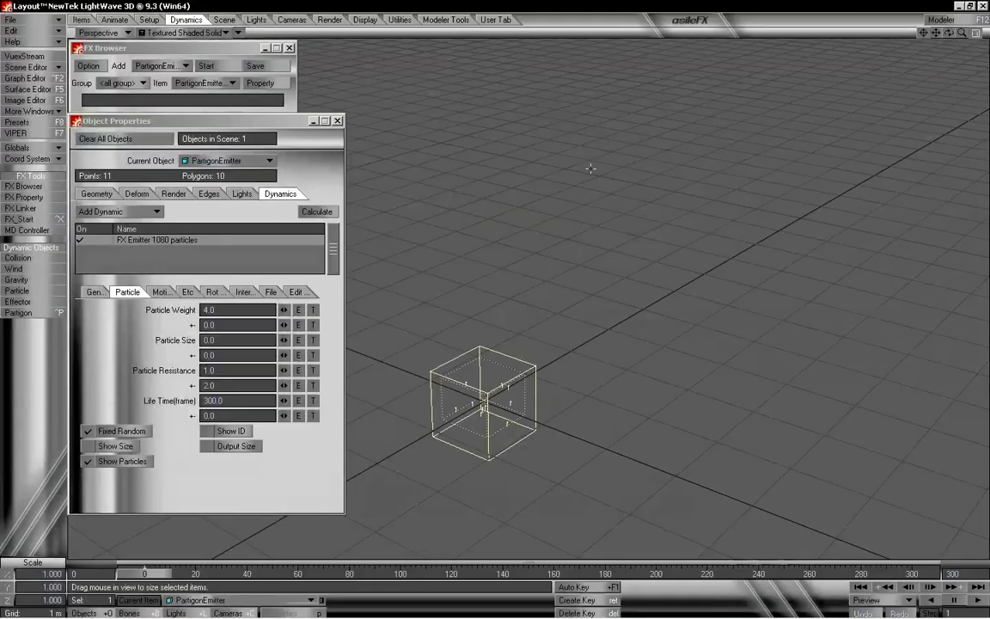
- Set Particle Weight to 1.0 and play the timeline from the start
{"action": "left_click_drag", "start_coordinate": [962, 33], "coordinate": [885, 33]}
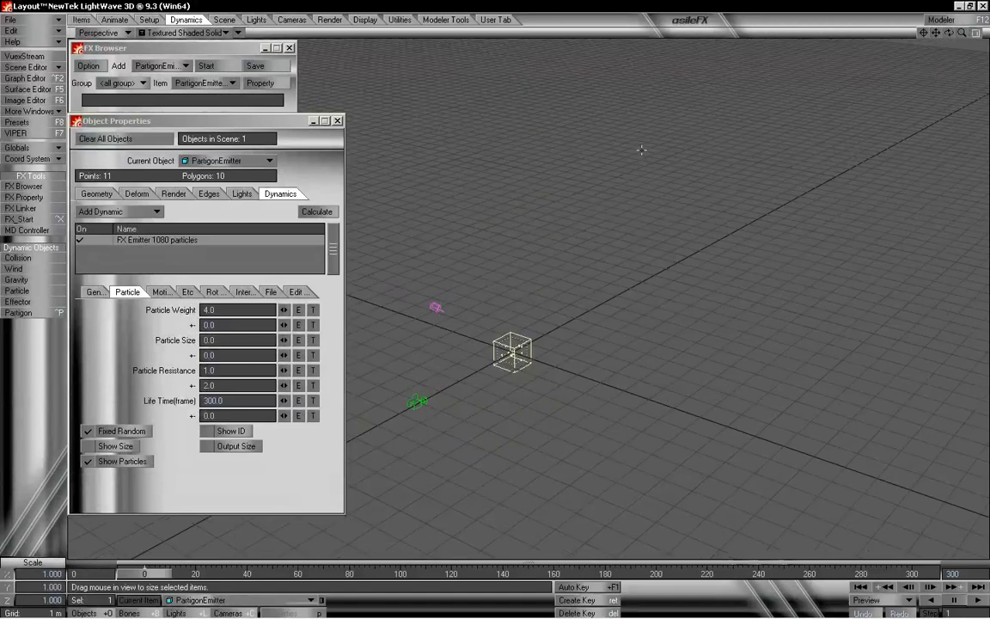
{"action": "mouse_move", "coordinate": [158, 576]}
{"action": "left_mouse_down"}
{"action": "mouse_move", "coordinate": [919, 575]}
{"action": "mouse_move", "coordinate": [145, 576]}
{"action": "left_mouse_up"}
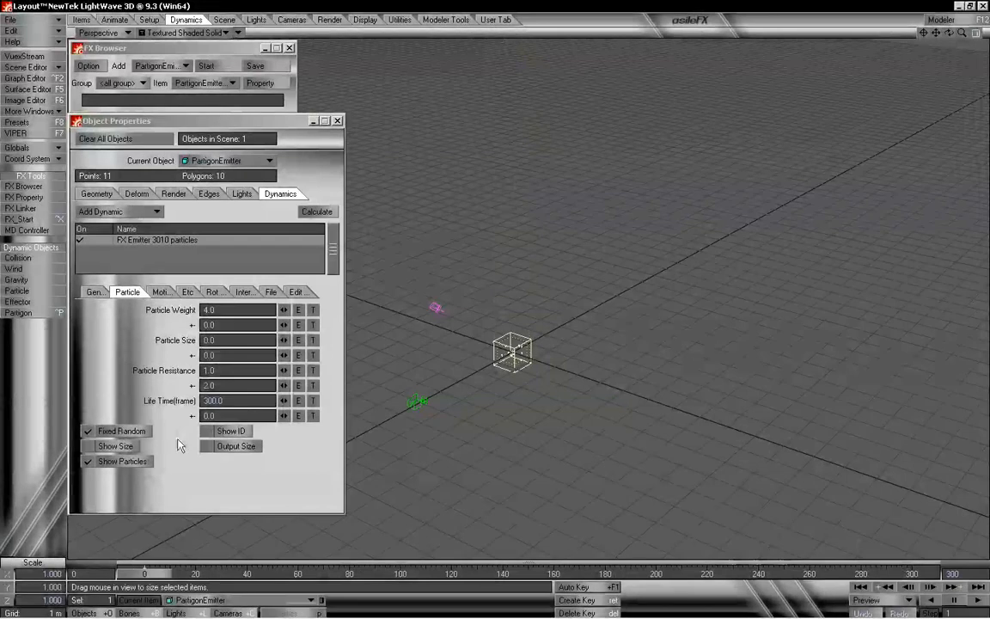
{"action": "left_click", "coordinate": [229, 310]}
{"action": "type", "text": "1.0"}
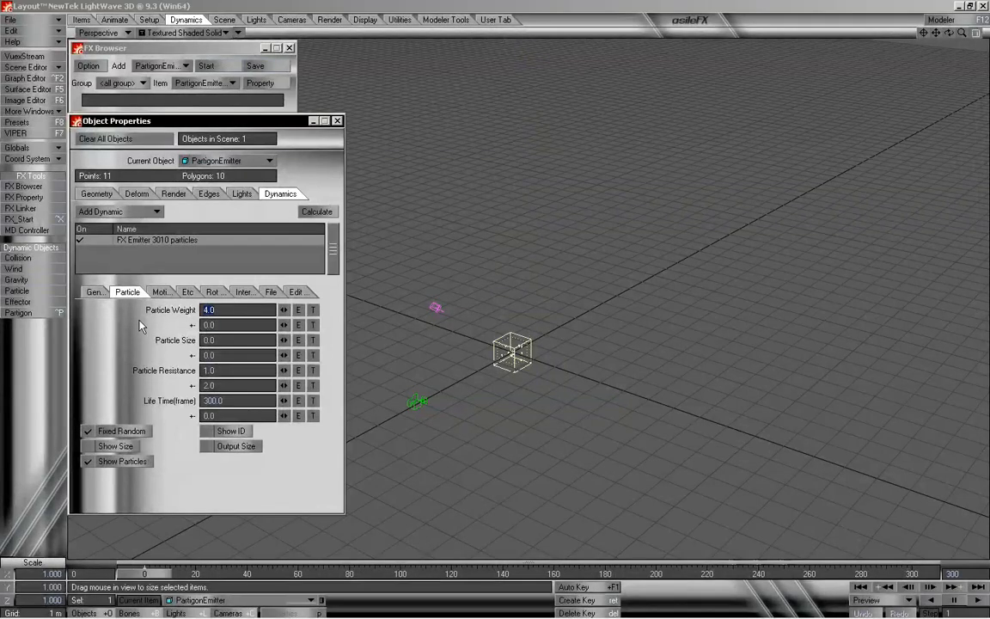
{"action": "key", "text": "Tab"}
{"action": "key", "text": "Tab"}
{"action": "key", "text": "Tab"}
{"action": "key", "text": "Tab"}
{"action": "key", "text": "Tab"}
{"action": "key", "text": "Tab"}
{"action": "mouse_move", "coordinate": [160, 577]}
{"action": "left_mouse_down"}
{"action": "mouse_move", "coordinate": [411, 576]}
{"action": "mouse_move", "coordinate": [167, 576]}
{"action": "left_mouse_up"}
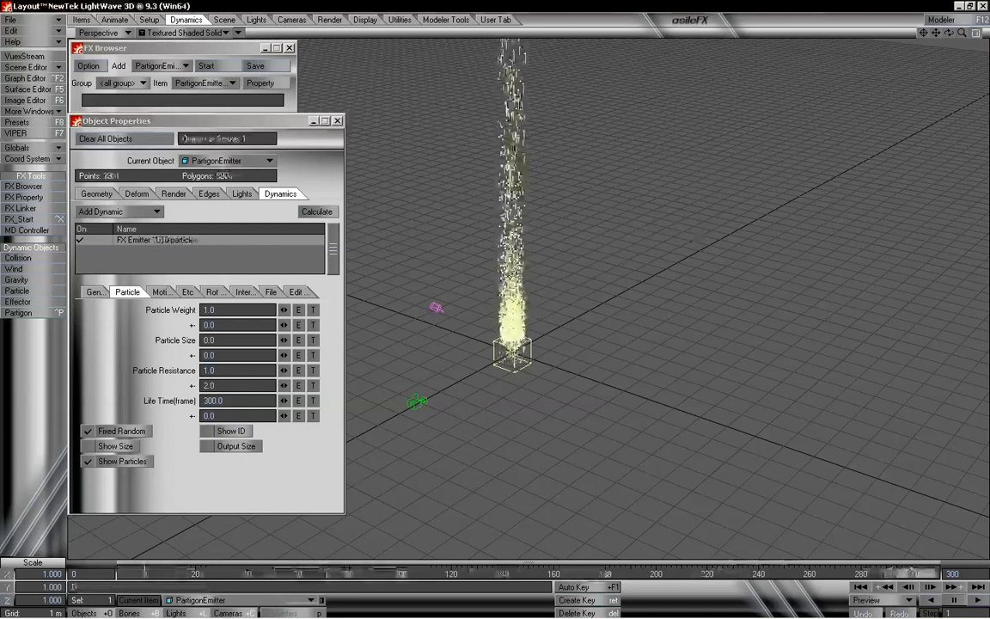
- Reset the Particle Resistance variation to 0 and return the timeline to frame 0
{"action": "left_click_drag", "start_coordinate": [912, 573], "coordinate": [144, 574]}
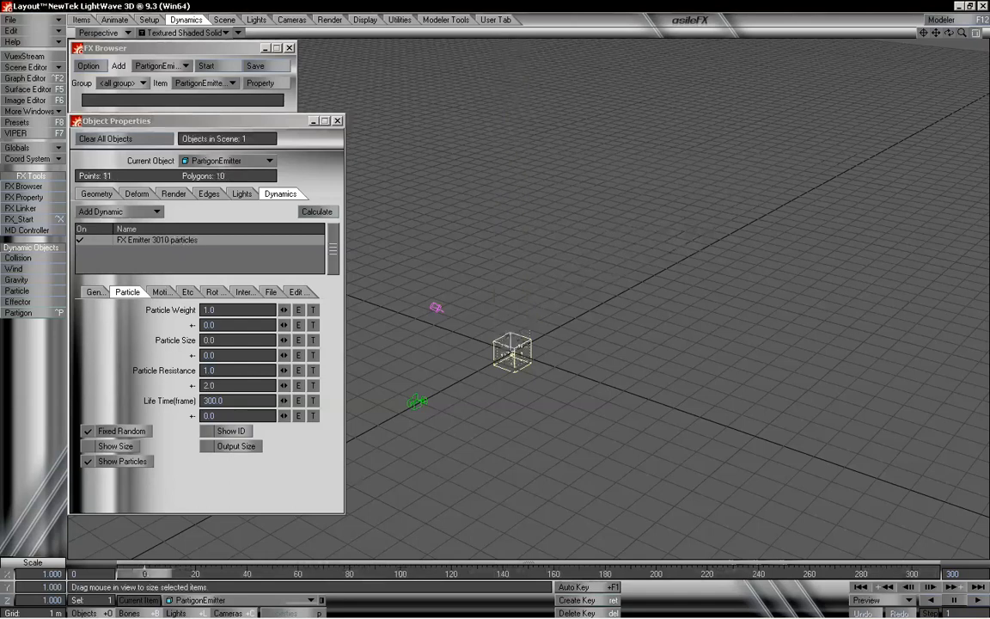
{"action": "left_click_drag", "start_coordinate": [226, 384], "coordinate": [121, 398]}
{"action": "type", "text": "0"}
{"action": "key", "text": "Tab"}
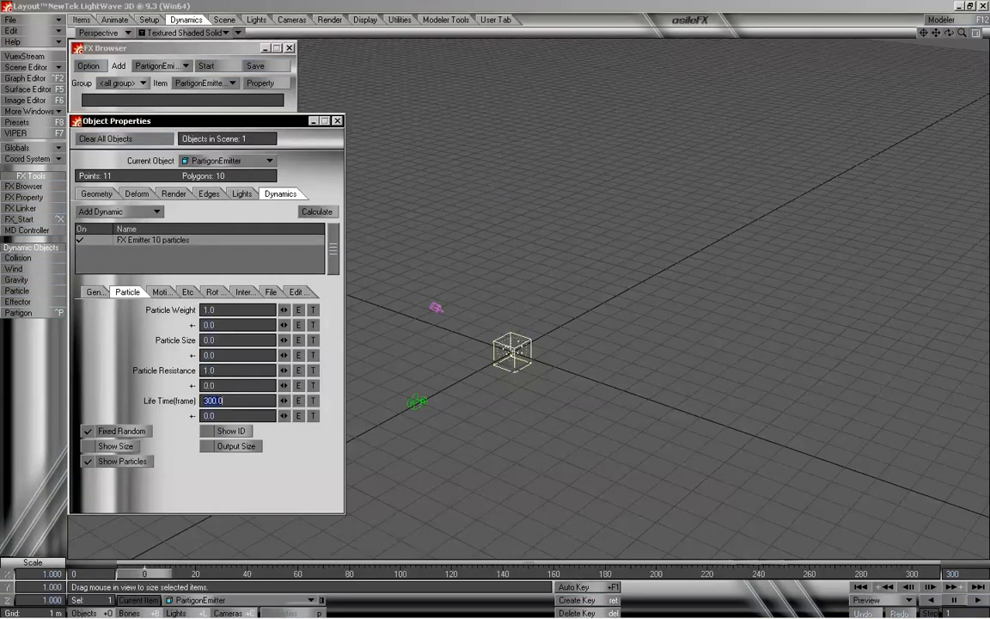
{"action": "key", "text": "Tab"}
{"action": "mouse_move", "coordinate": [152, 573]}
{"action": "left_mouse_down"}
{"action": "mouse_move", "coordinate": [455, 574]}
{"action": "mouse_move", "coordinate": [145, 573]}
{"action": "left_mouse_up"}
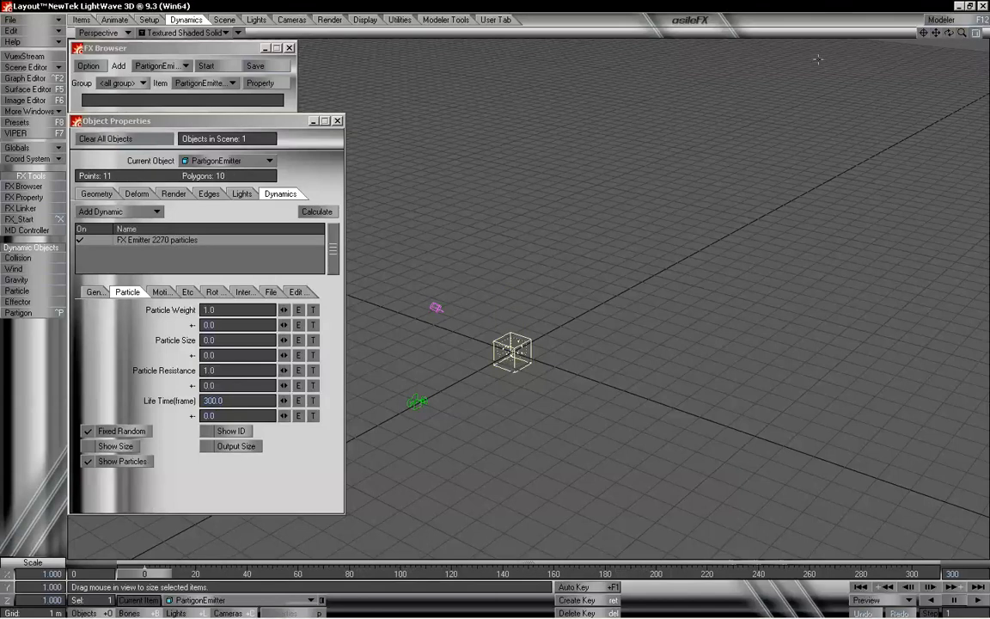
- Set the Life Time variation to 100 frames and scrub the timeline to watch the particles
{"action": "left_click_drag", "start_coordinate": [949, 33], "coordinate": [942, 39]}
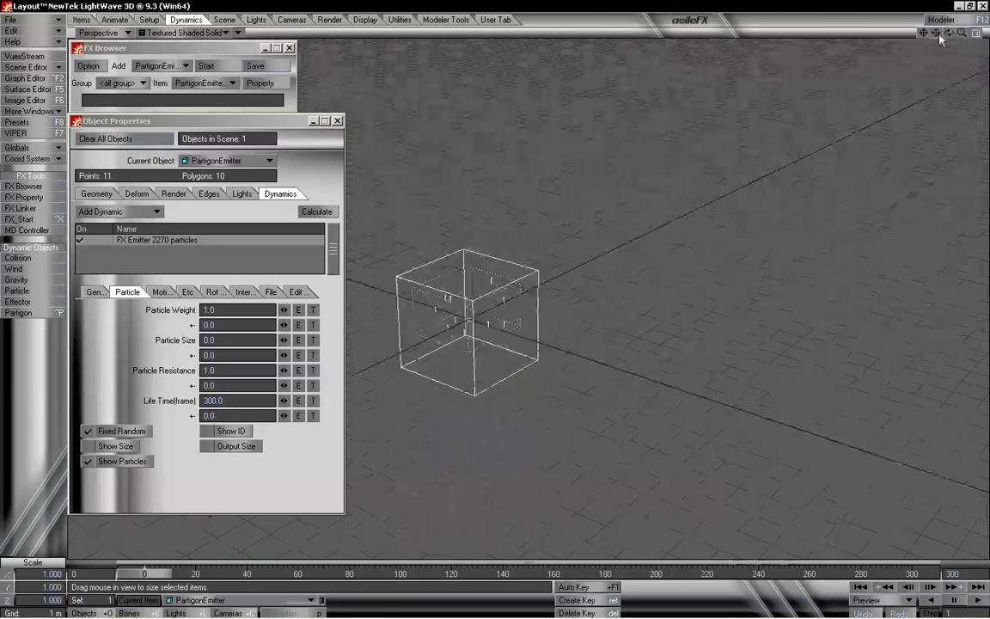
{"action": "left_click", "coordinate": [226, 416]}
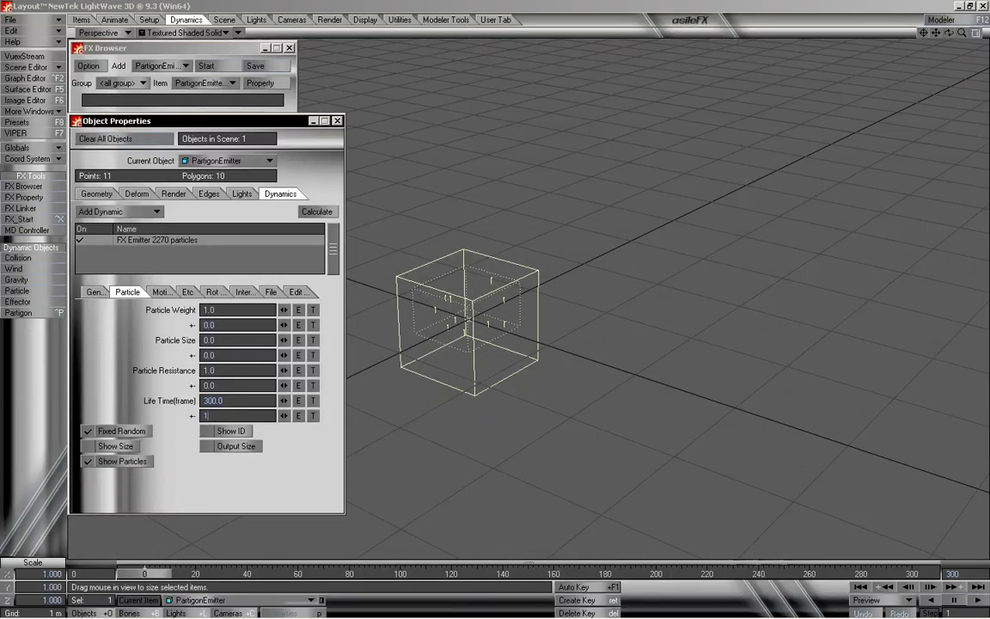
{"action": "type", "text": "100"}
{"action": "key", "text": "Return"}
{"action": "left_click_drag", "start_coordinate": [166, 573], "coordinate": [434, 573]}
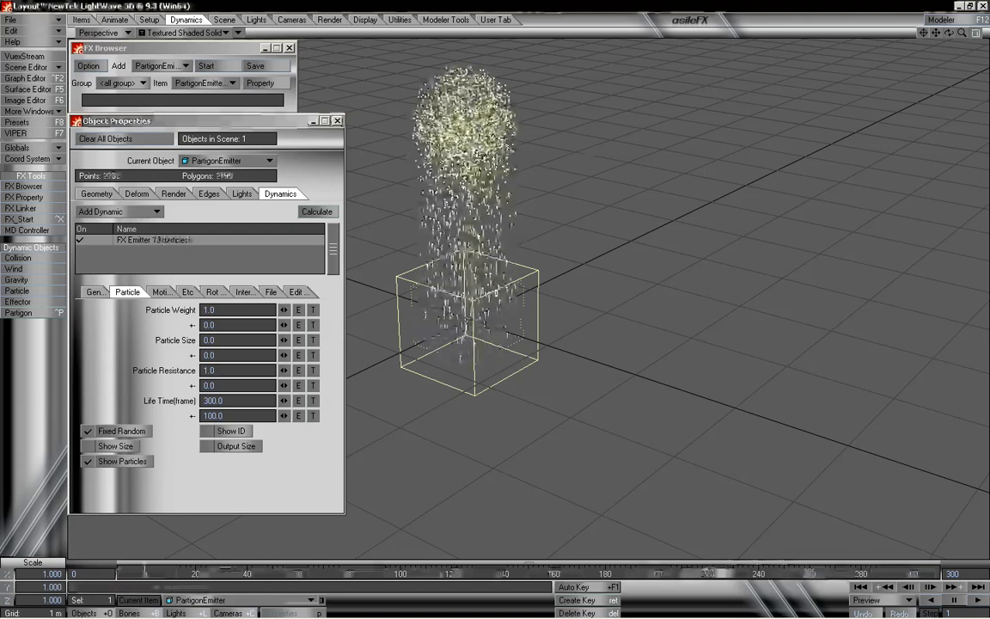
- Rewind the timeline and reset the Life Time variation to 0
{"action": "left_click_drag", "start_coordinate": [710, 573], "coordinate": [145, 573]}
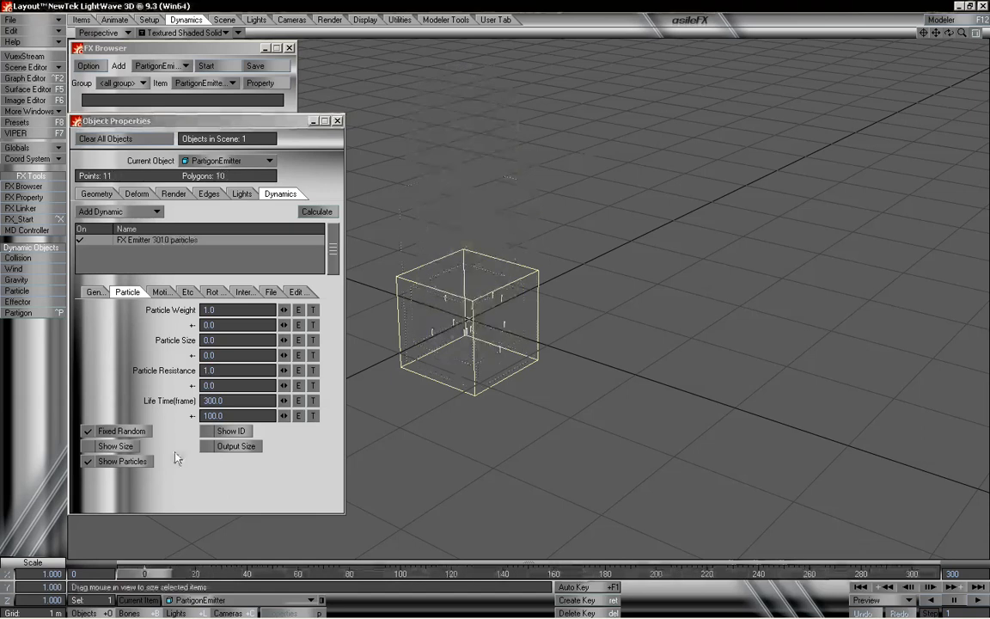
{"action": "left_click", "coordinate": [227, 415]}
{"action": "type", "text": "0"}
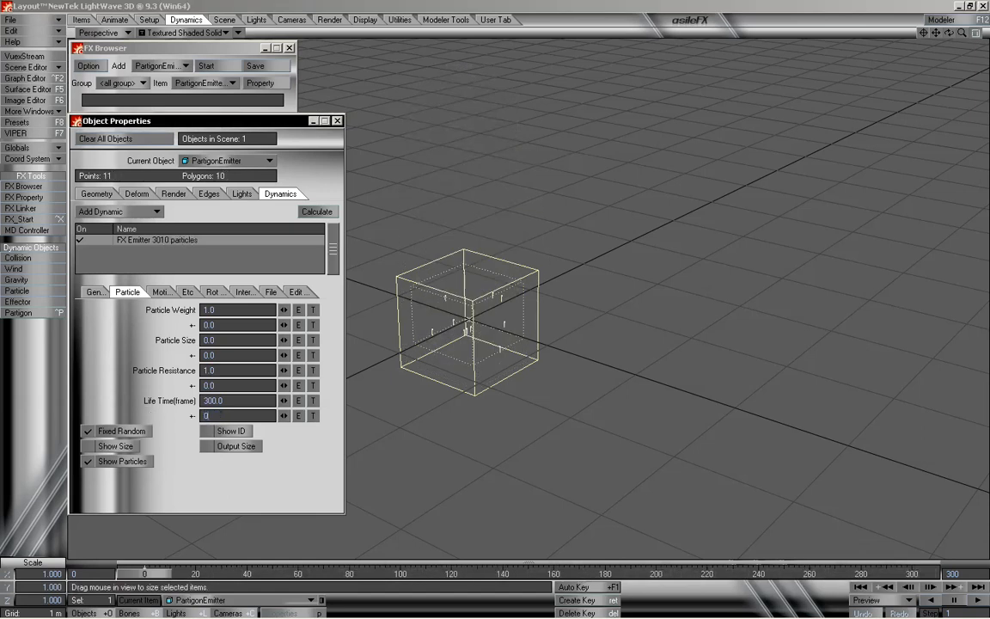
{"action": "key", "text": "Return"}
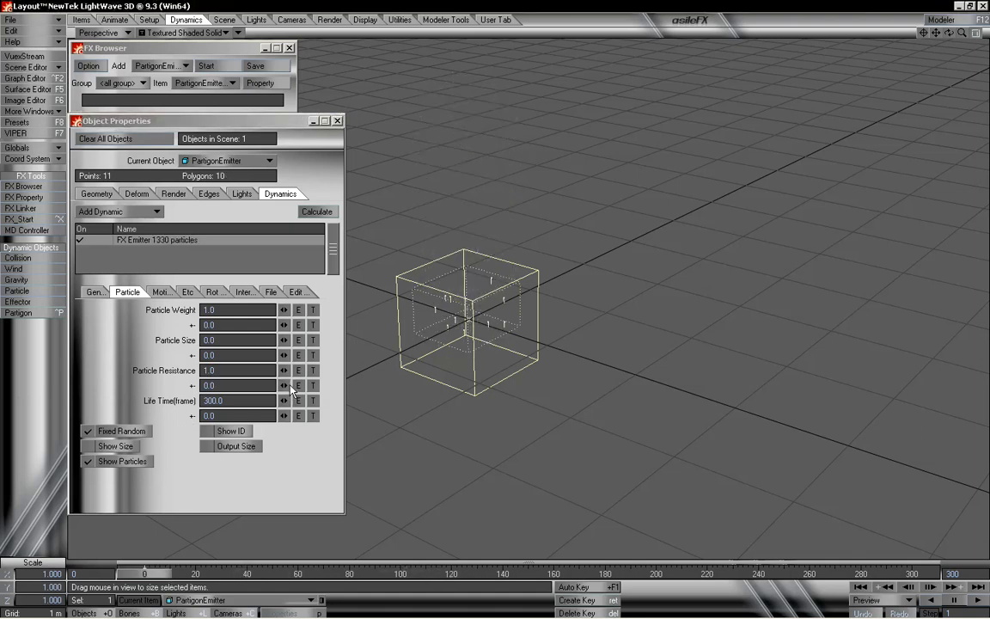
- Try a Particle Size of 2 and then reset Particle Size back to 0
{"action": "left_click", "coordinate": [220, 339]}
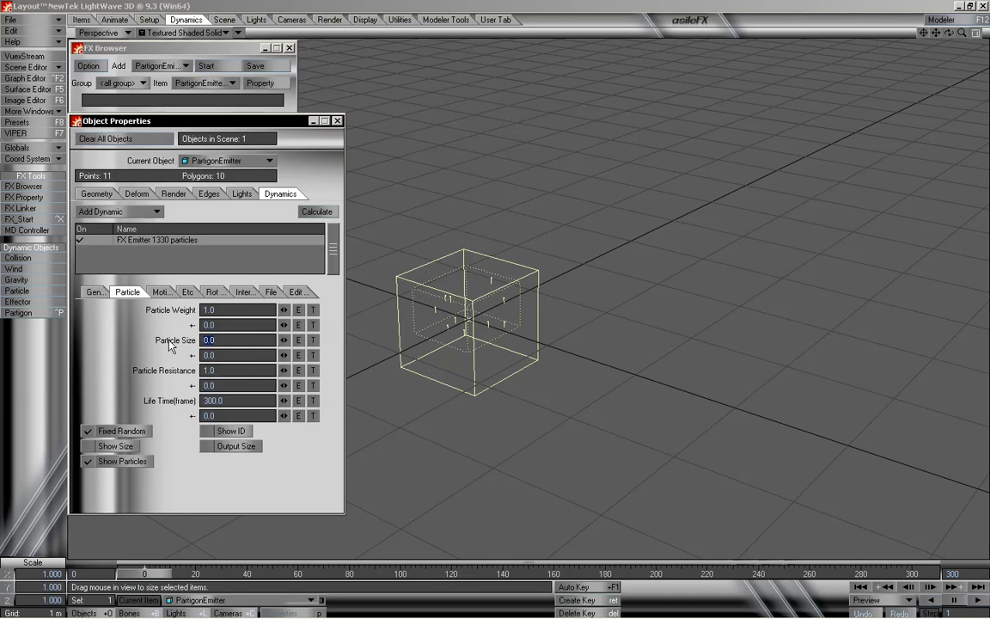
{"action": "type", "text": "2"}
{"action": "key", "text": "Return"}
{"action": "mouse_move", "coordinate": [158, 573]}
{"action": "left_mouse_down"}
{"action": "mouse_move", "coordinate": [539, 573]}
{"action": "mouse_move", "coordinate": [143, 573]}
{"action": "left_mouse_up"}
{"action": "left_click", "coordinate": [210, 340]}
{"action": "key", "text": "Tab"}
{"action": "key", "text": "Tab"}
{"action": "key", "text": "Tab"}
{"action": "key", "text": "Tab"}
{"action": "key", "text": "Tab"}
- On the Motion settings, set the Y velocity to 0 m and rewind the timeline
{"action": "left_click", "coordinate": [160, 291]}
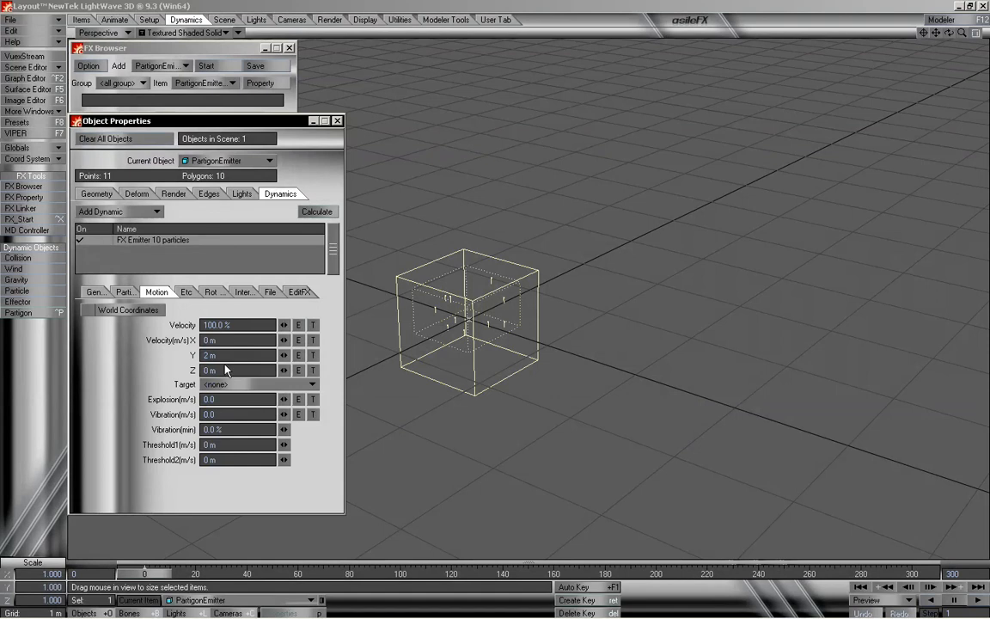
{"action": "left_click_drag", "start_coordinate": [228, 355], "coordinate": [152, 360]}
{"action": "type", "text": "0"}
{"action": "key", "text": "Tab"}
{"action": "key", "text": "Tab"}
{"action": "key", "text": "Tab"}
{"action": "key", "text": "Tab"}
{"action": "key", "text": "Tab"}
{"action": "key", "text": "Tab"}
{"action": "key", "text": "Tab"}
{"action": "mouse_move", "coordinate": [151, 573]}
{"action": "left_mouse_down"}
{"action": "mouse_move", "coordinate": [444, 573]}
{"action": "mouse_move", "coordinate": [144, 573]}
{"action": "left_mouse_up"}
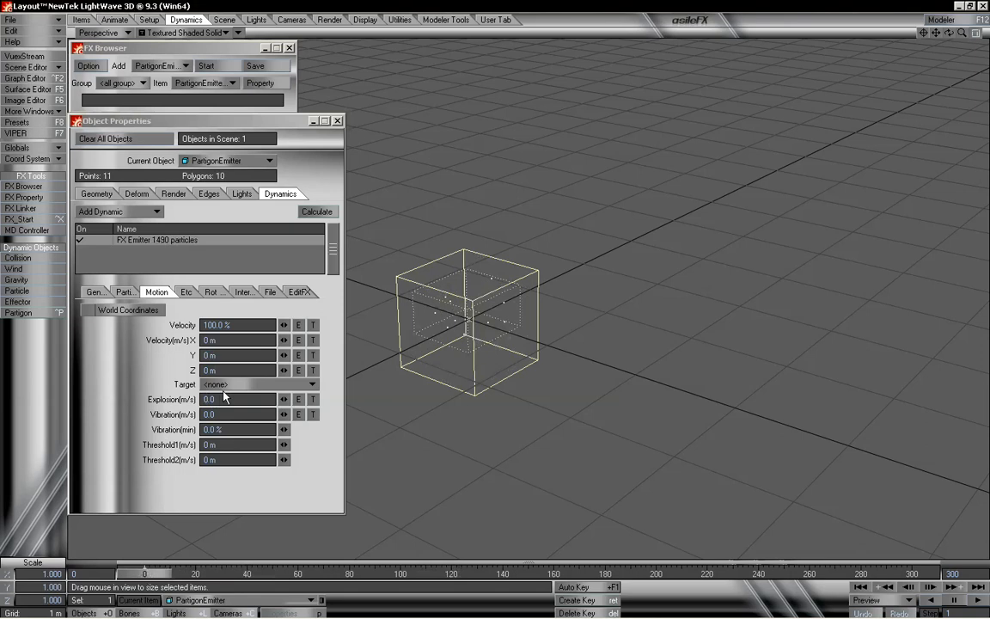
- Set Explosion to 3.0 m/s and scrub the timeline to watch the burst
{"action": "left_click_drag", "start_coordinate": [942, 36], "coordinate": [938, 36]}
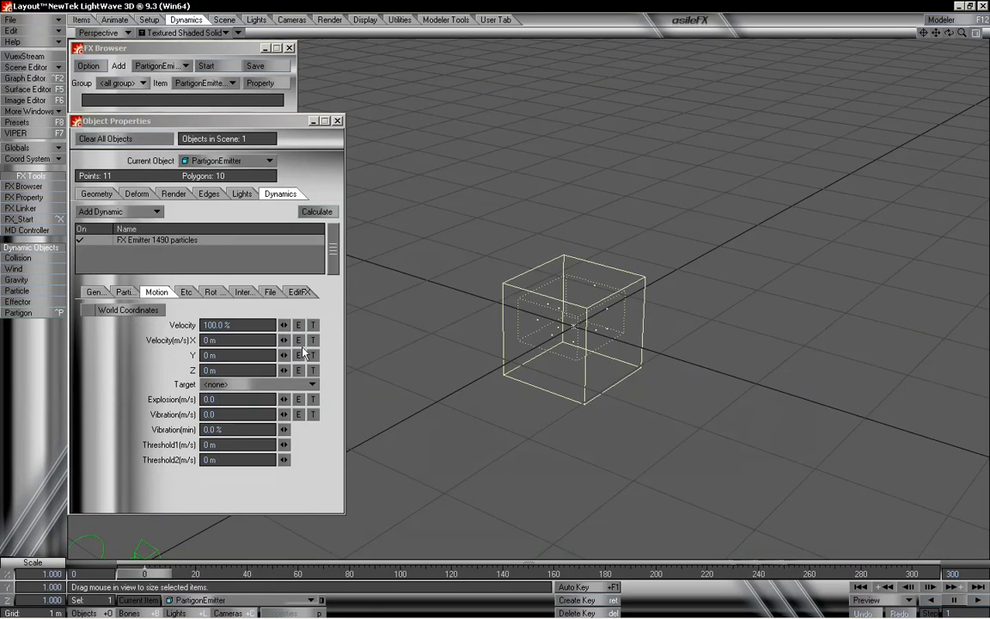
{"action": "left_click", "coordinate": [225, 400]}
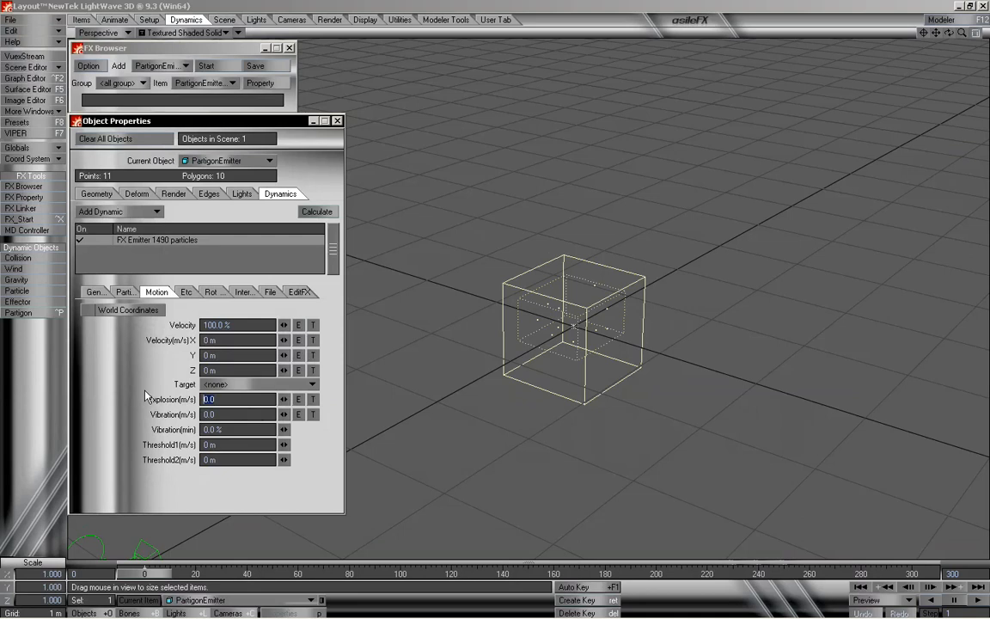
{"action": "type", "text": "3"}
{"action": "key", "text": "Return"}
{"action": "left_click_drag", "start_coordinate": [142, 575], "coordinate": [606, 575]}
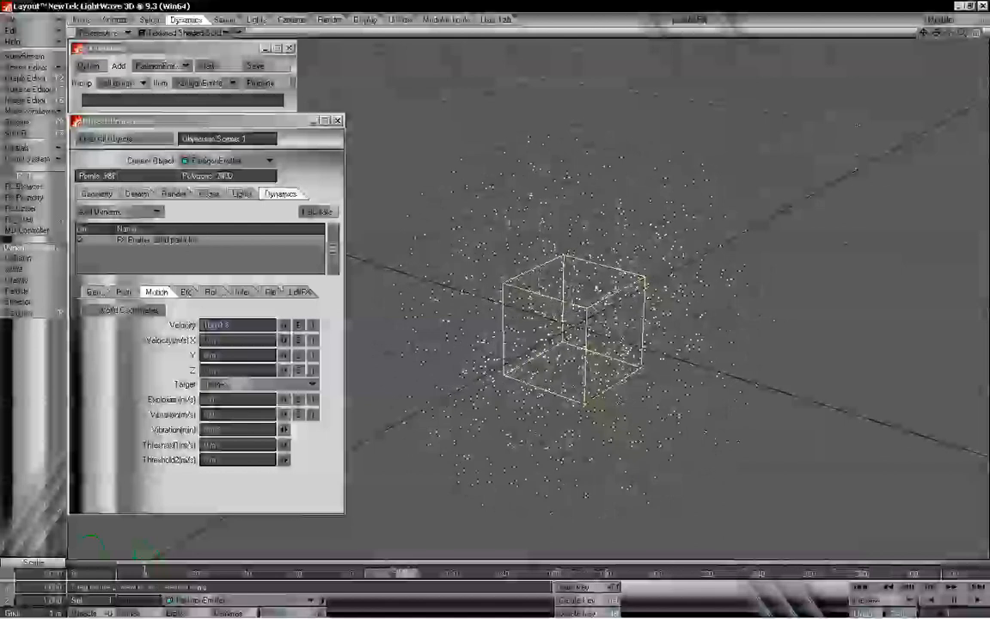
{"action": "left_click_drag", "start_coordinate": [402, 574], "coordinate": [713, 573]}
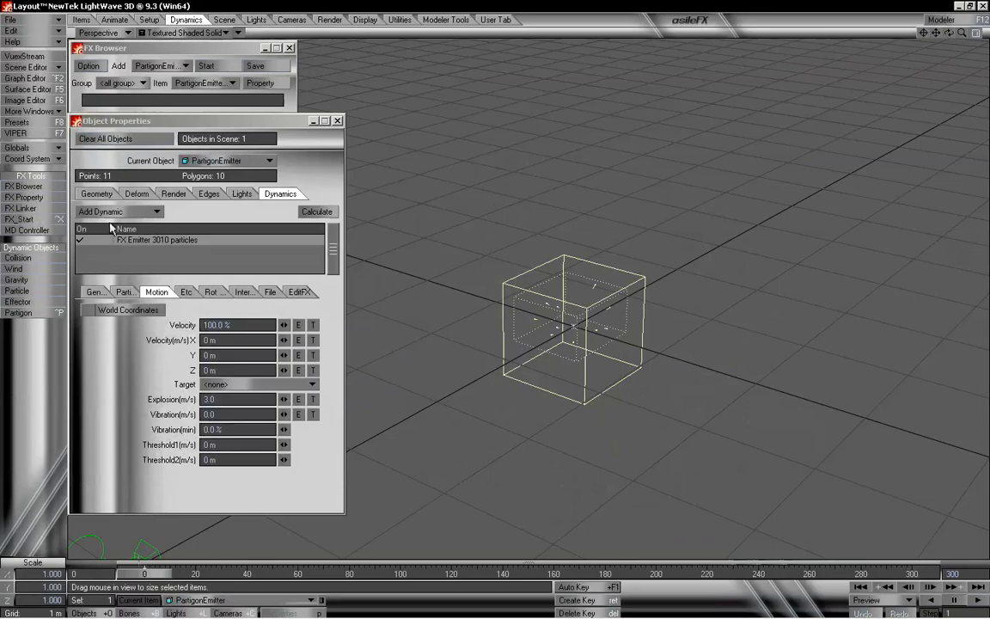
- Set Particle Resistance to 0 and return to the Motion settings
{"action": "left_click", "coordinate": [126, 291]}
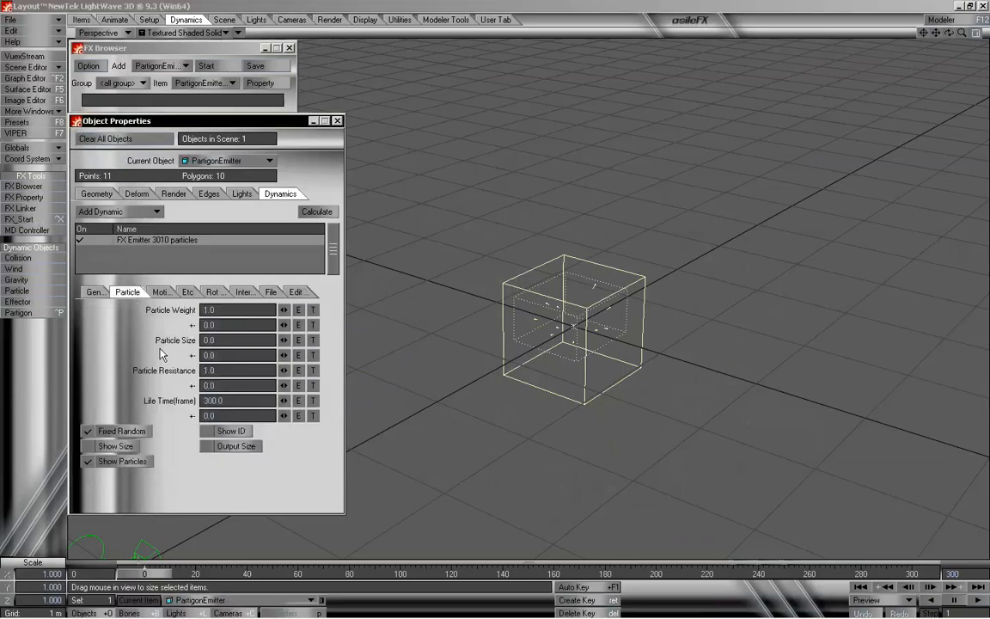
{"action": "left_click", "coordinate": [227, 370]}
{"action": "type", "text": "0"}
{"action": "key", "text": "Tab"}
{"action": "key", "text": "Tab"}
{"action": "key", "text": "Tab"}
{"action": "left_click", "coordinate": [156, 291]}
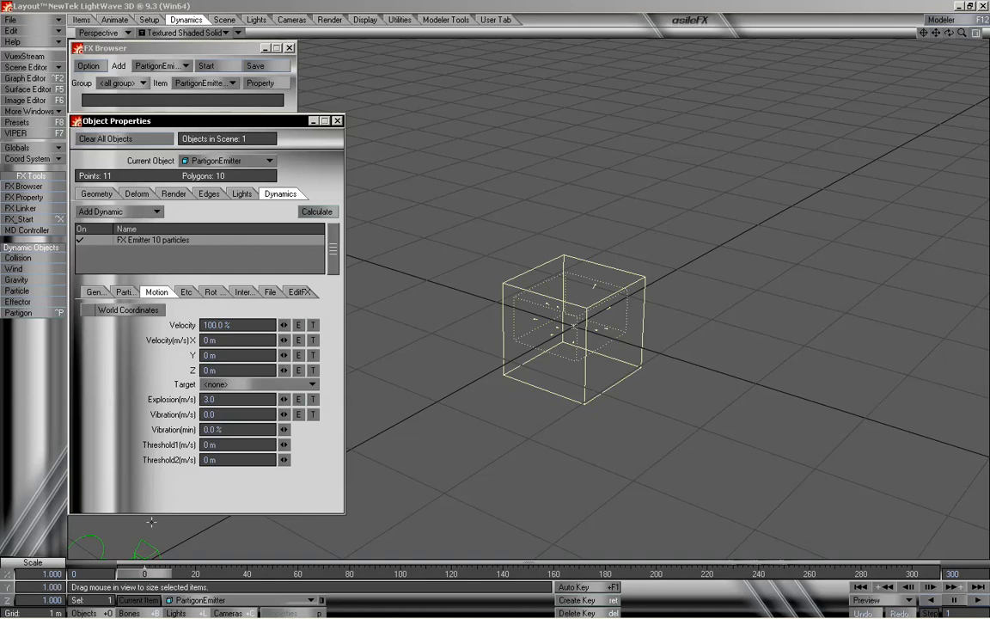
- Set Vibration to 3.0 m/s and run the timeline from the start
{"action": "mouse_move", "coordinate": [156, 576]}
{"action": "left_mouse_down"}
{"action": "mouse_move", "coordinate": [920, 576]}
{"action": "mouse_move", "coordinate": [139, 576]}
{"action": "left_mouse_up"}
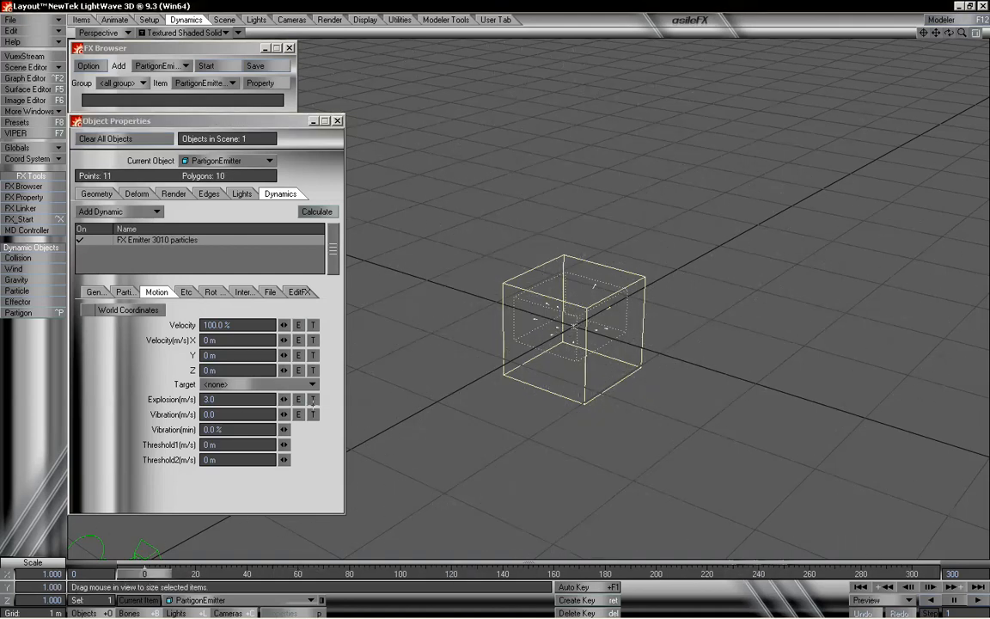
{"action": "left_click_drag", "start_coordinate": [948, 32], "coordinate": [415, 262]}
{"action": "mouse_move", "coordinate": [143, 573]}
{"action": "left_mouse_down"}
{"action": "mouse_move", "coordinate": [911, 573]}
{"action": "mouse_move", "coordinate": [144, 573]}
{"action": "left_mouse_up"}
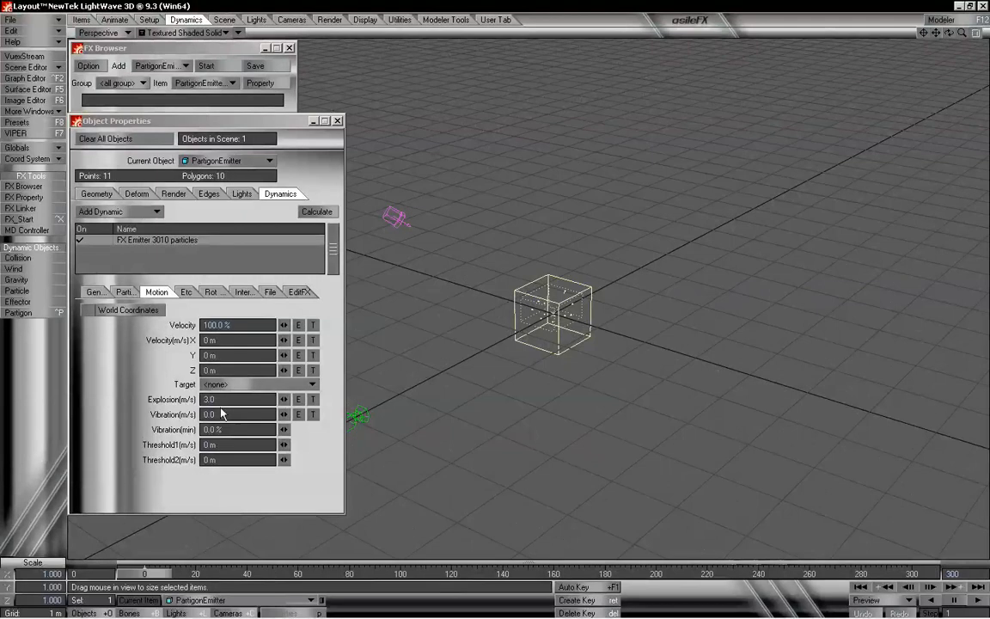
{"action": "left_click", "coordinate": [222, 399]}
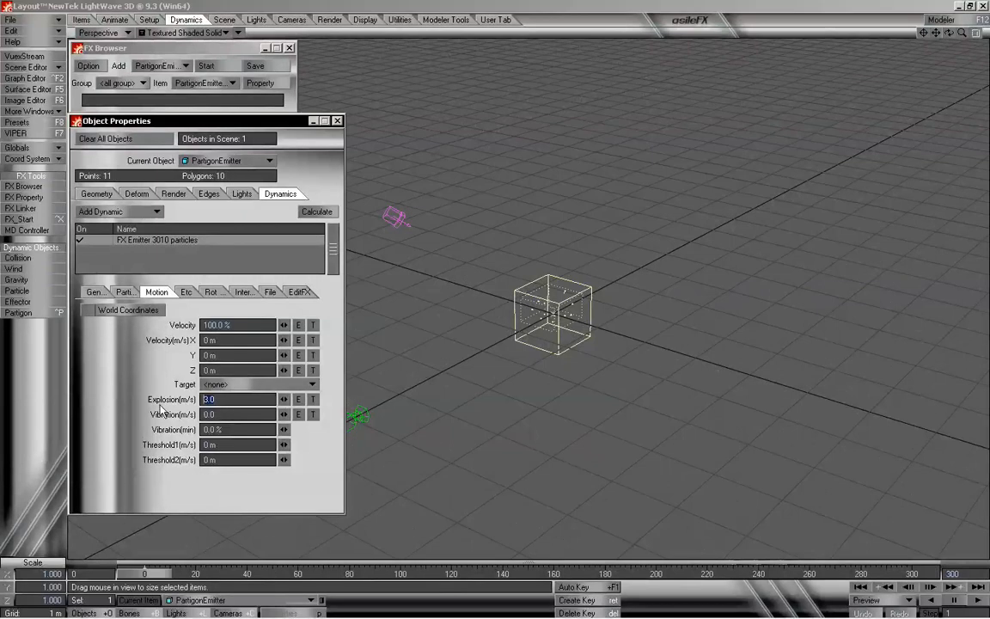
{"action": "left_click", "coordinate": [221, 413]}
{"action": "type", "text": "1"}
{"action": "key", "text": "Tab"}
{"action": "key", "text": "Tab"}
{"action": "key", "text": "Tab"}
{"action": "left_click_drag", "start_coordinate": [145, 574], "coordinate": [283, 574]}
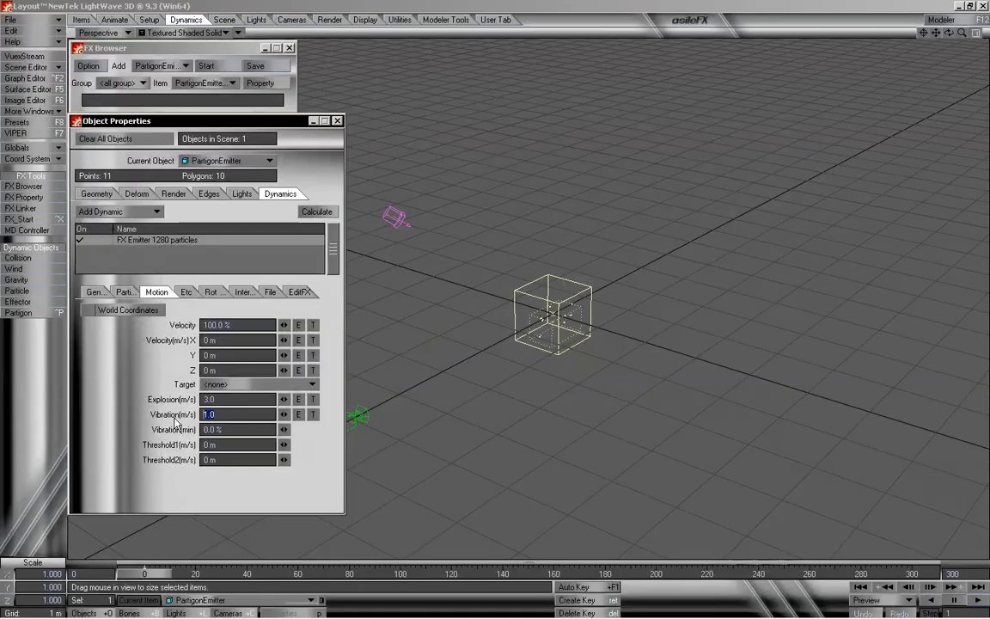
{"action": "key", "text": "Return"}
{"action": "key", "text": "Return"}
{"action": "key", "text": "Return"}
{"action": "mouse_move", "coordinate": [151, 573]}
{"action": "left_mouse_down"}
{"action": "mouse_move", "coordinate": [608, 573]}
{"action": "mouse_move", "coordinate": [144, 573]}
{"action": "left_mouse_up"}
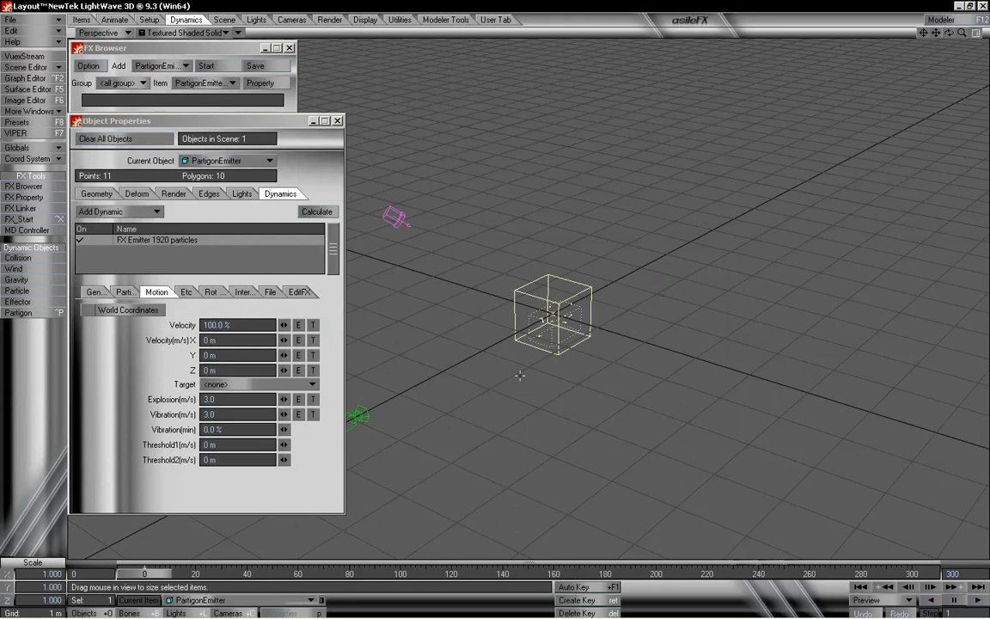
- Reset Explosion to 0 m/s and scrub the timeline to watch the vibrating particles
{"action": "left_click_drag", "start_coordinate": [222, 401], "coordinate": [197, 404]}
{"action": "type", "text": "0"}
{"action": "key", "text": "Tab"}
{"action": "key", "text": "Tab"}
{"action": "key", "text": "Tab"}
{"action": "key", "text": "Tab"}
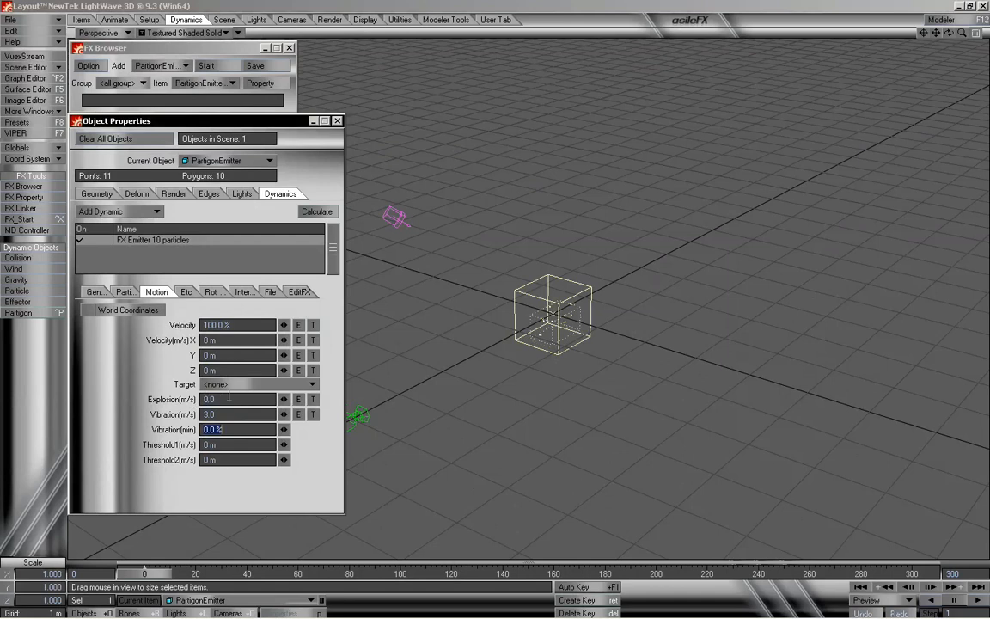
{"action": "left_click_drag", "start_coordinate": [161, 575], "coordinate": [430, 573]}
{"action": "left_click_drag", "start_coordinate": [345, 573], "coordinate": [219, 573]}
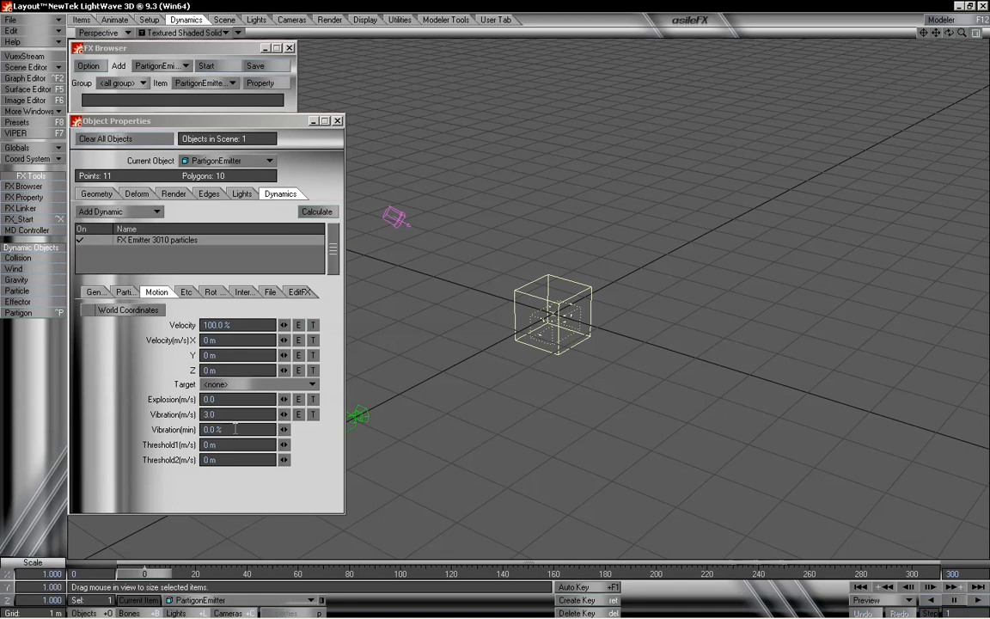
- Set Vibration(min) to 50% and scrub the timeline, then rewind it
{"action": "left_click", "coordinate": [234, 428]}
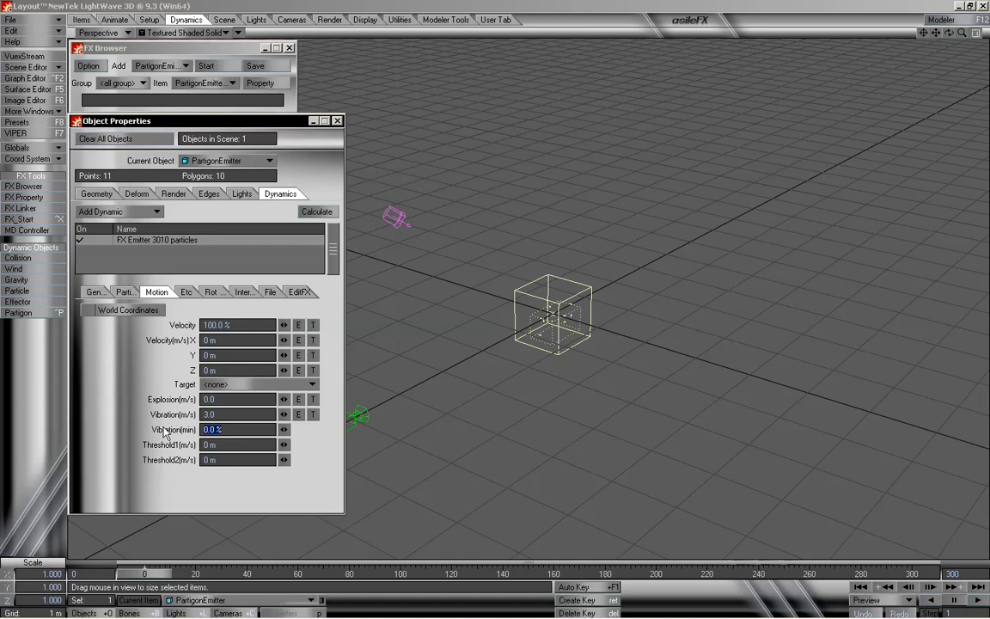
{"action": "type", "text": "50"}
{"action": "key", "text": "Tab"}
{"action": "key", "text": "Tab"}
{"action": "left_click_drag", "start_coordinate": [168, 574], "coordinate": [542, 574]}
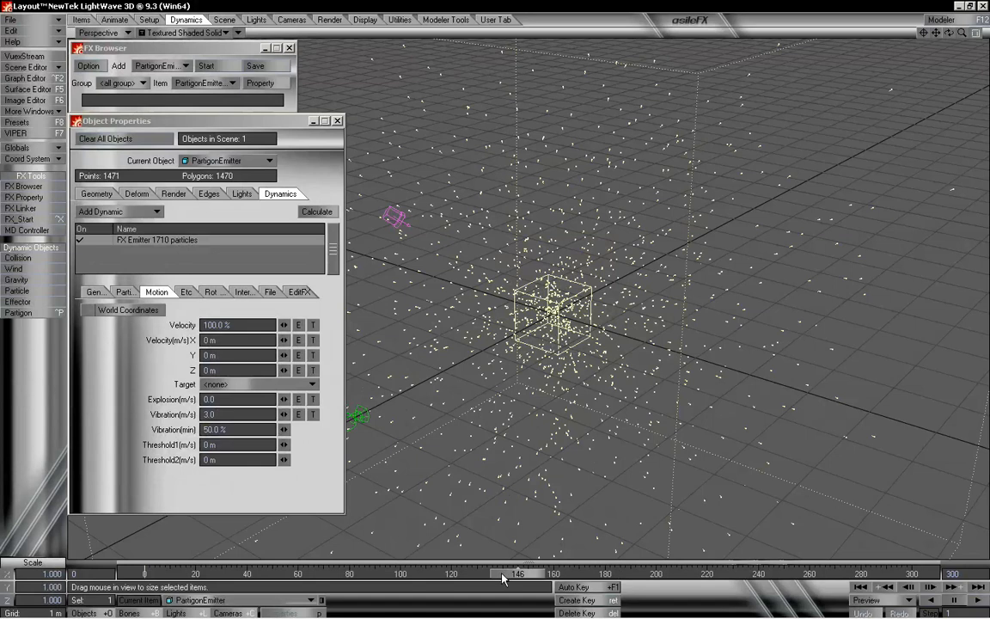
{"action": "left_click_drag", "start_coordinate": [505, 576], "coordinate": [145, 576]}
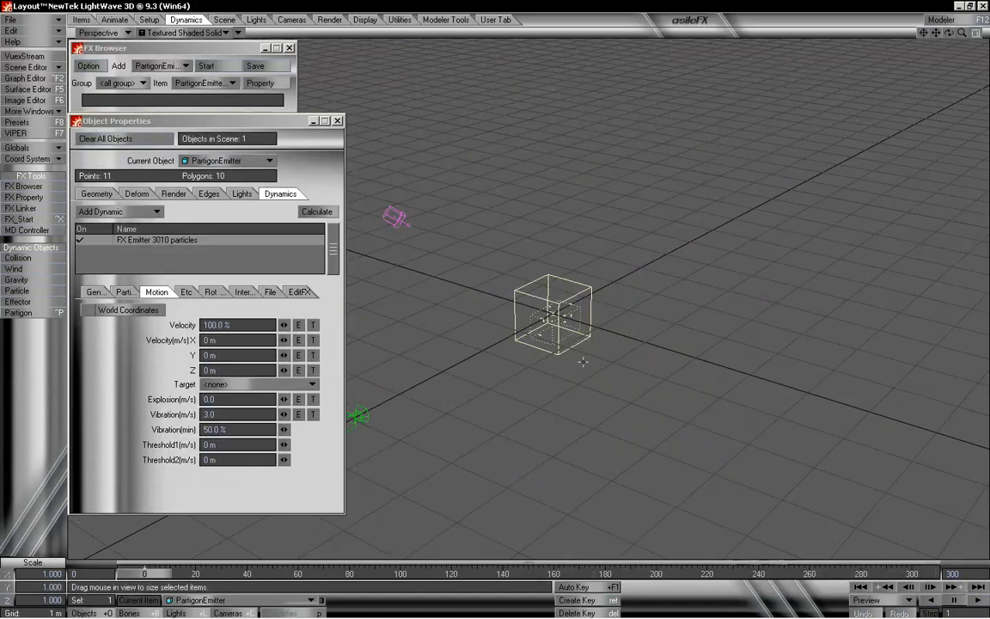
- Reset Vibration(min) to 0% and rewind the timeline
{"action": "left_click", "coordinate": [208, 429]}
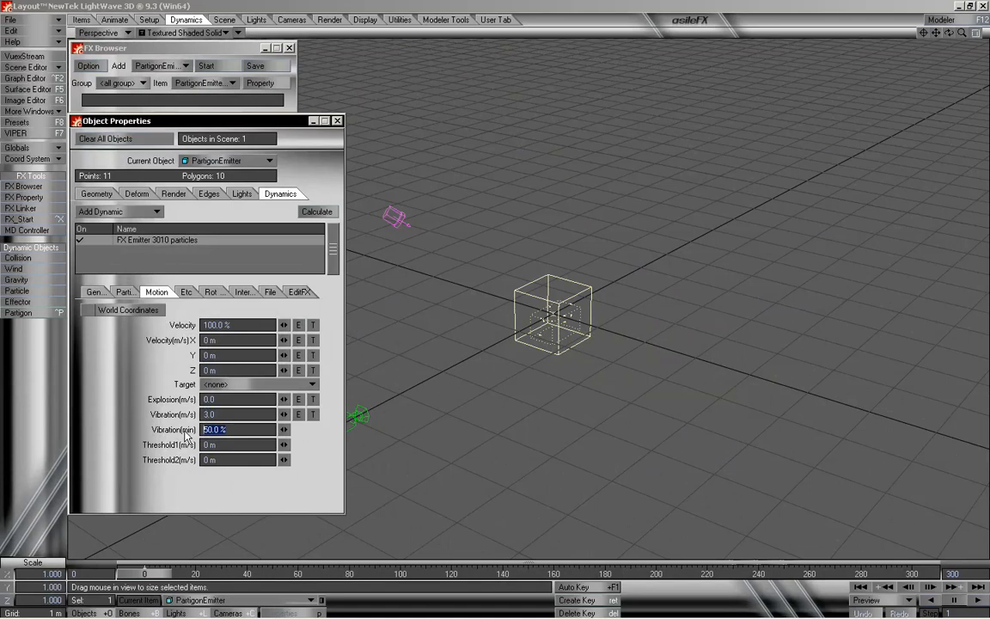
{"action": "type", "text": "0"}
{"action": "key", "text": "Return"}
{"action": "mouse_move", "coordinate": [160, 584]}
{"action": "left_mouse_down"}
{"action": "mouse_move", "coordinate": [686, 575]}
{"action": "mouse_move", "coordinate": [145, 575]}
{"action": "left_mouse_up"}
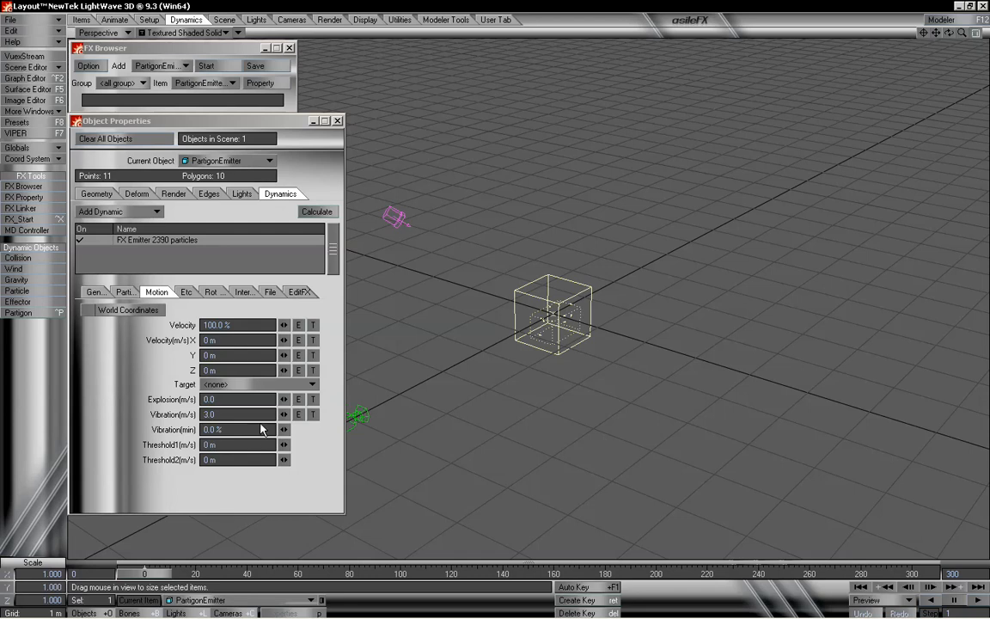
- Reset Vibration to 0 m/s
{"action": "left_click_drag", "start_coordinate": [238, 415], "coordinate": [157, 419]}
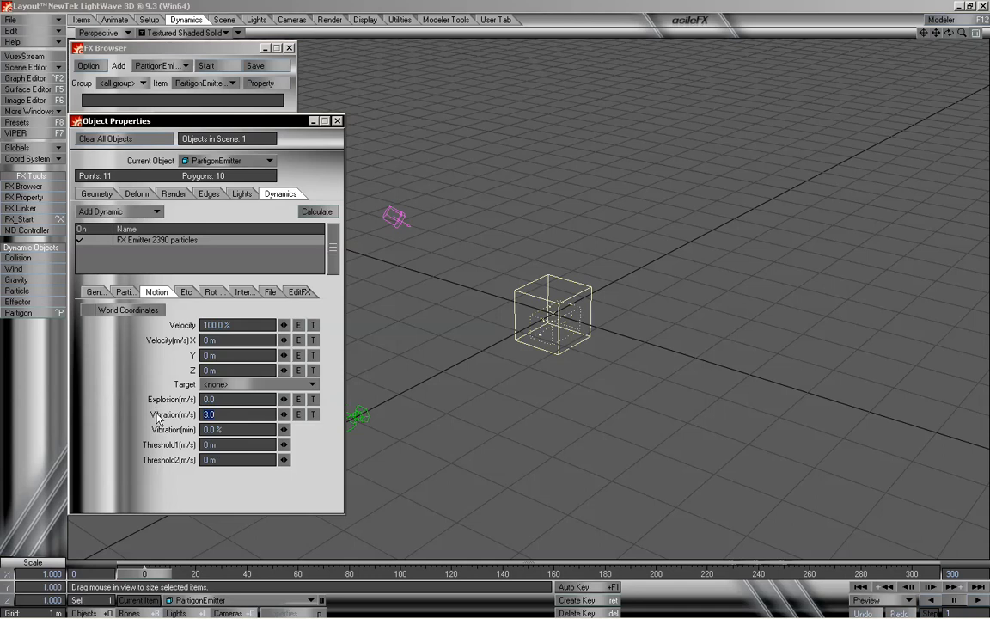
{"action": "type", "text": "0"}
{"action": "key", "text": "Tab"}
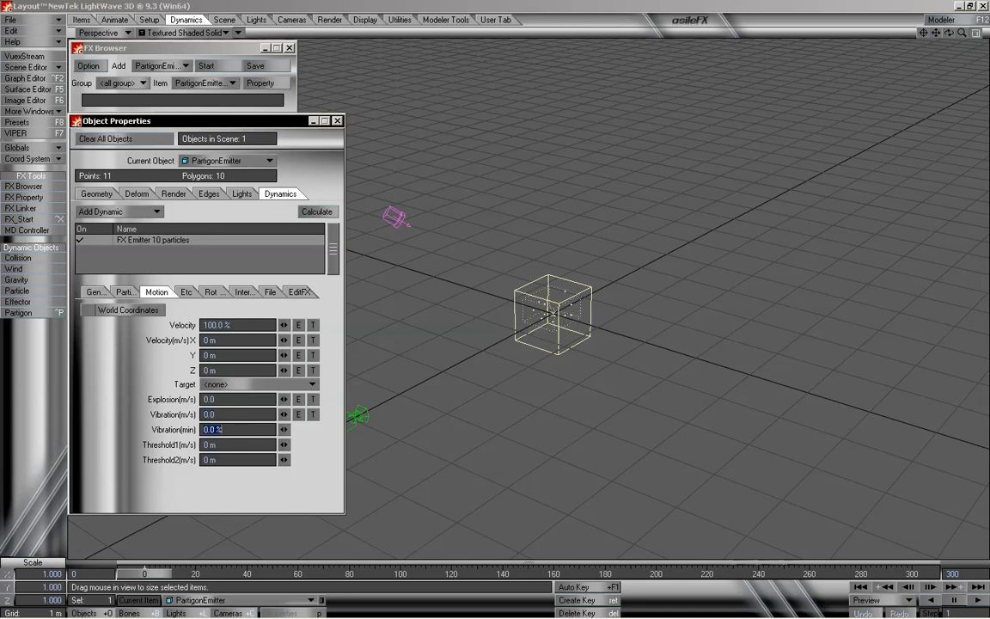
{"action": "key", "text": "Tab"}
{"action": "key", "text": "Tab"}
- Open the Target list and close it without choosing a target
{"action": "left_click", "coordinate": [306, 386]}
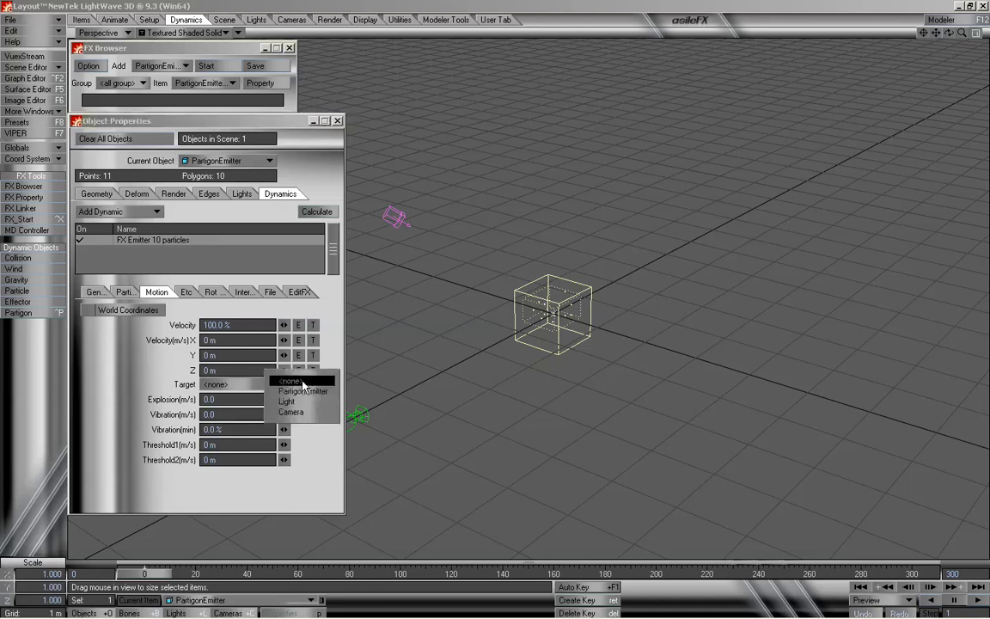
{"action": "left_click", "coordinate": [318, 452]}
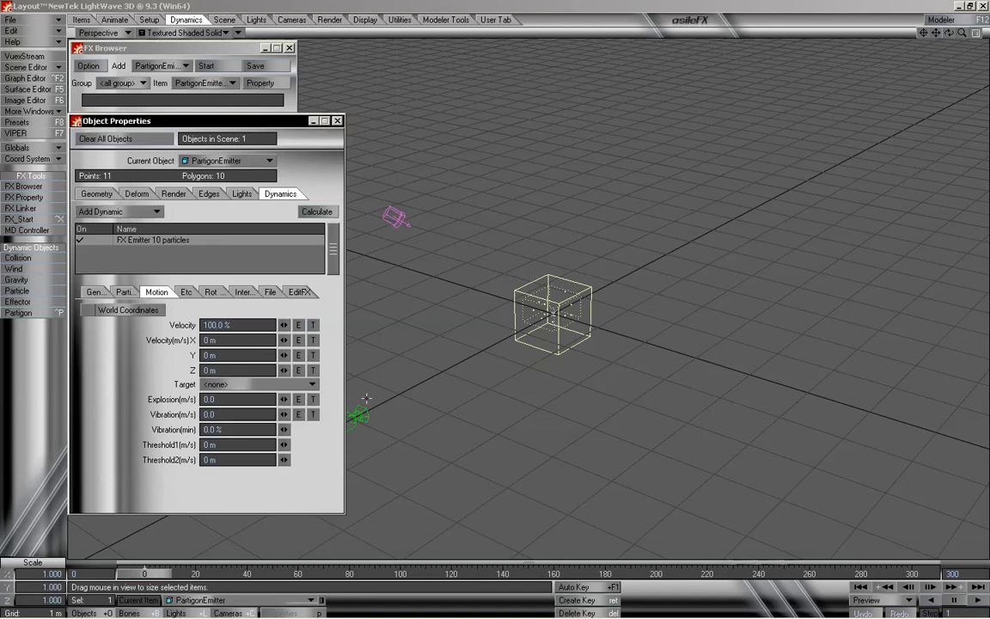
{"action": "mouse_move", "coordinate": [165, 575]}
{"action": "left_mouse_down"}
{"action": "mouse_move", "coordinate": [320, 575]}
{"action": "mouse_move", "coordinate": [166, 576]}
{"action": "left_mouse_up"}
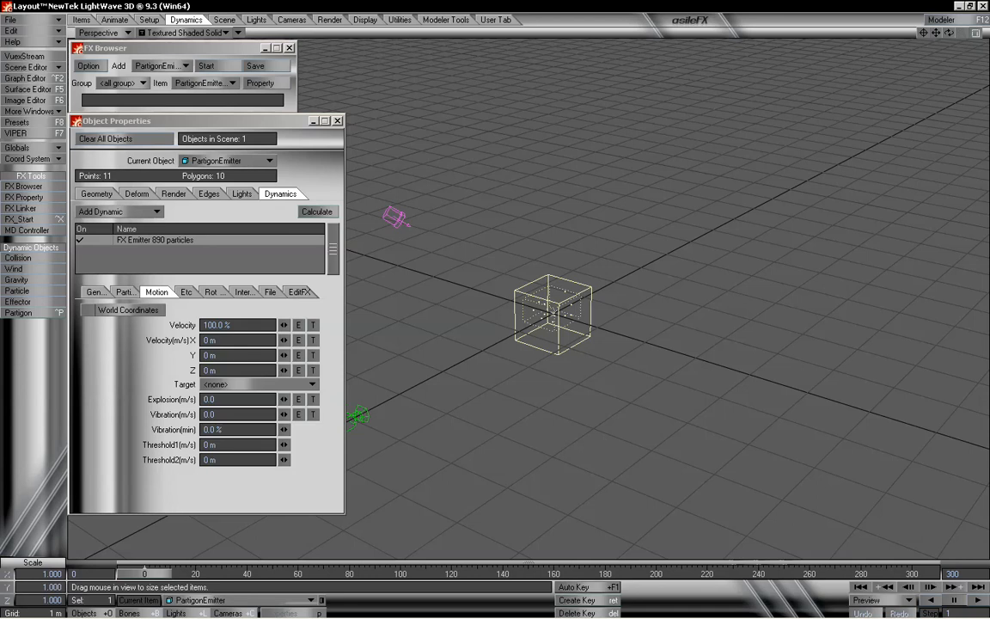
- Review the Target options, then add a Null object to the scene to serve as a particle target
{"action": "left_click_drag", "start_coordinate": [963, 35], "coordinate": [909, 81]}
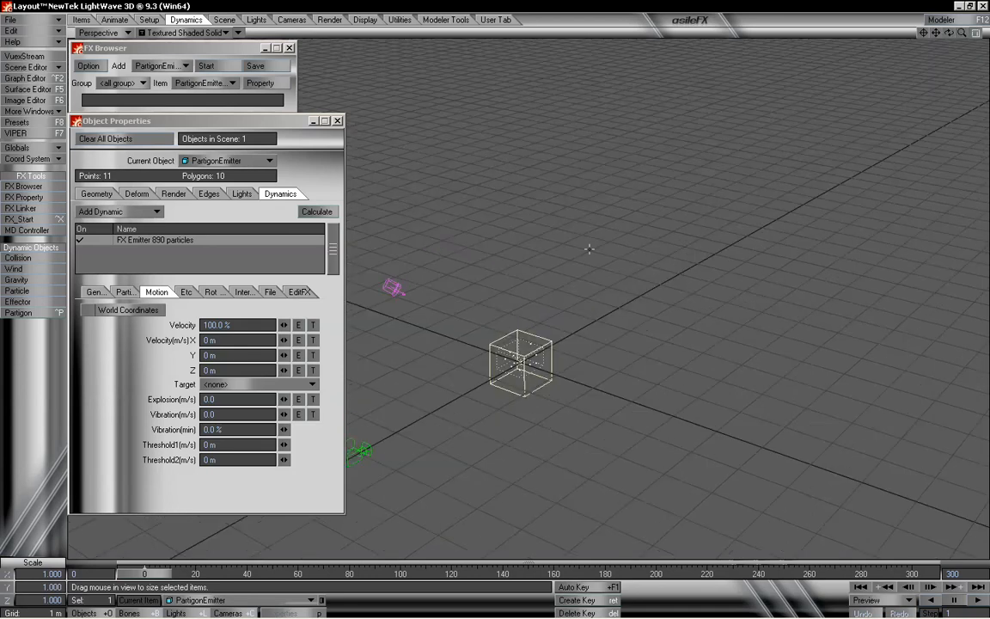
{"action": "left_click", "coordinate": [249, 384]}
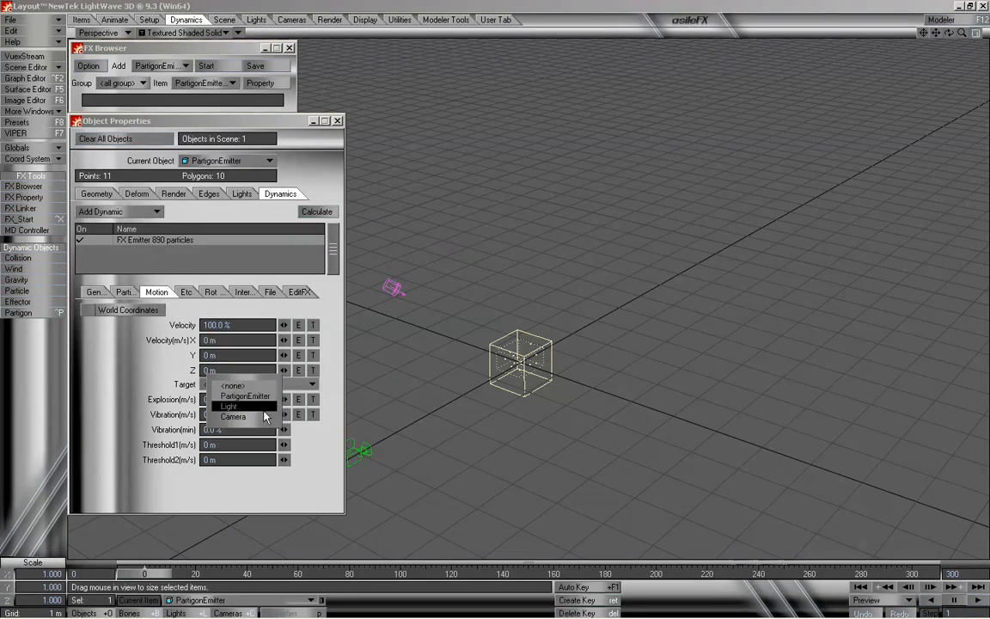
{"action": "left_click", "coordinate": [143, 388]}
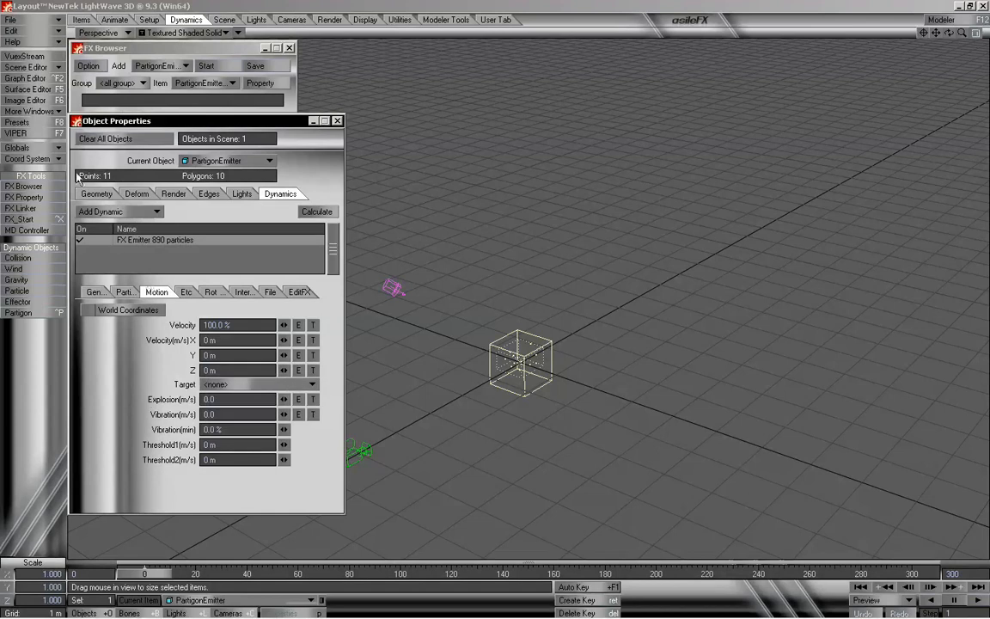
{"action": "left_click", "coordinate": [82, 20]}
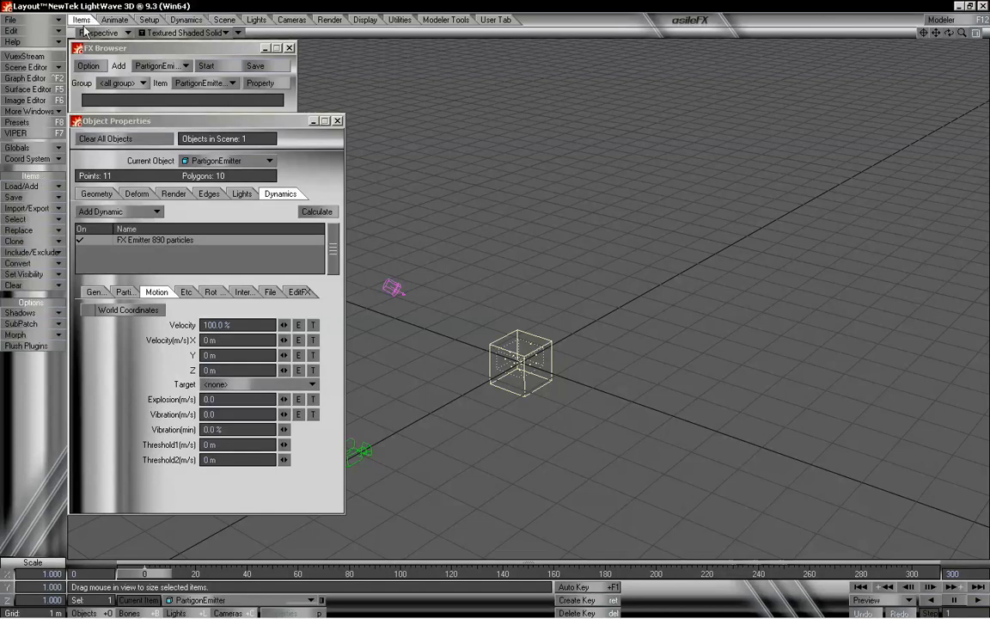
{"action": "left_click", "coordinate": [32, 186]}
{"action": "mouse_move", "coordinate": [36, 194]}
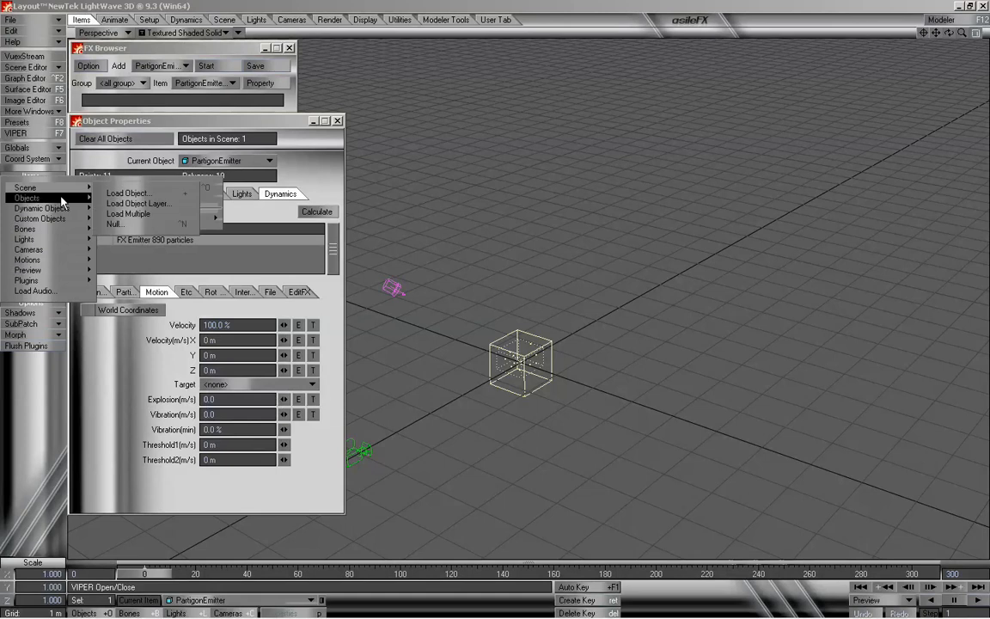
{"action": "left_click", "coordinate": [114, 224]}
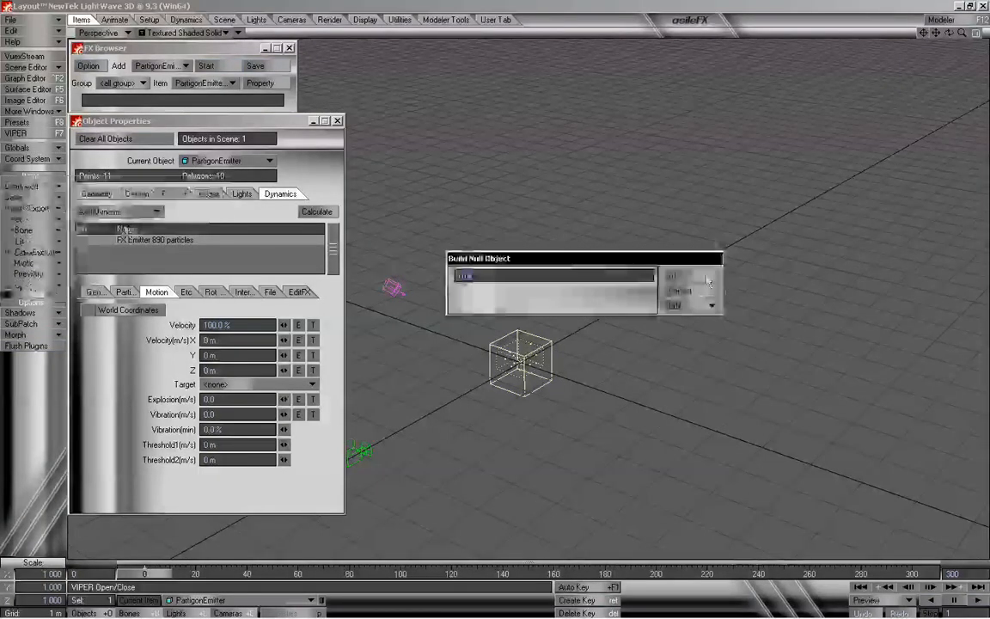
{"action": "left_click", "coordinate": [704, 276]}
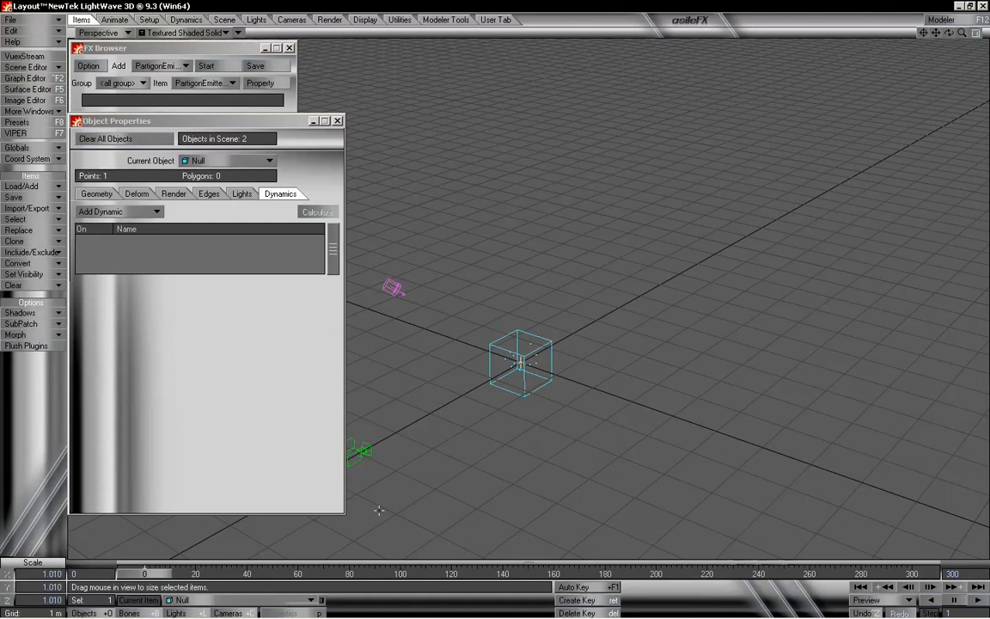
- Move the Null upward so it sits well above the emitter box
{"action": "key", "text": "h"}
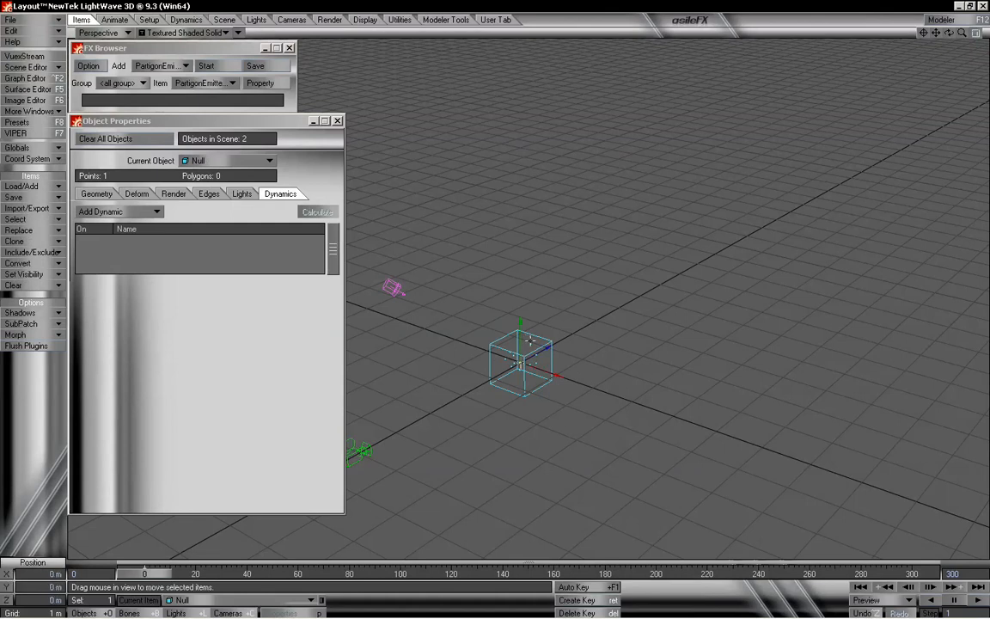
{"action": "key", "text": "shift+h"}
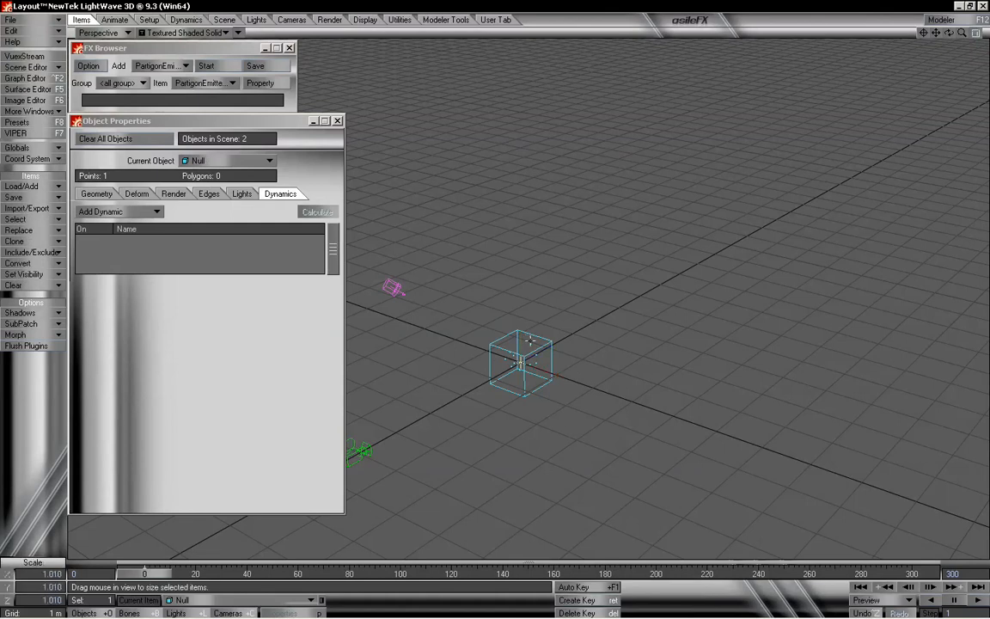
{"action": "key", "text": "t"}
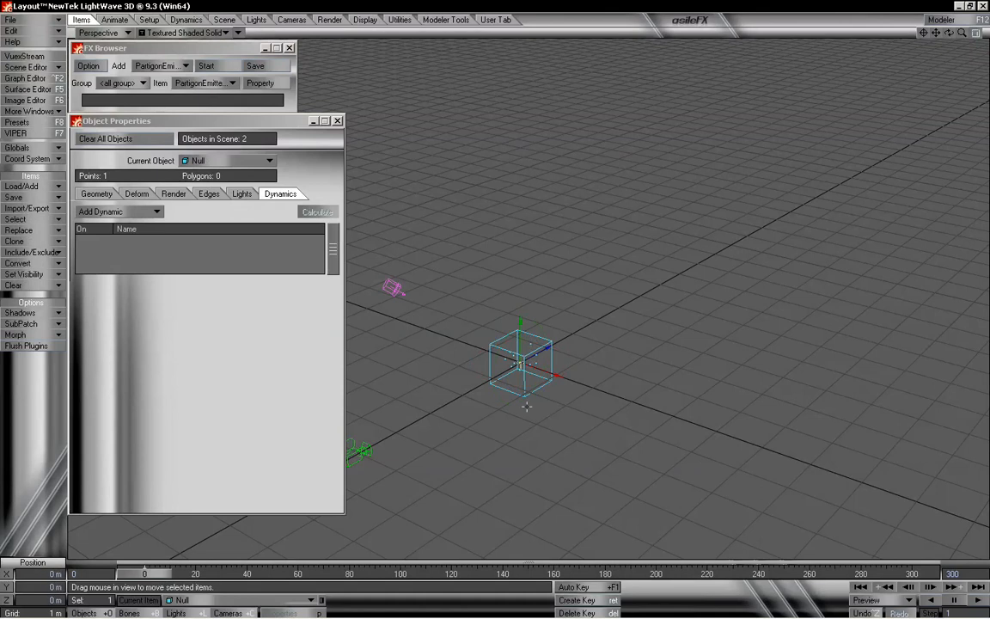
{"action": "right_click_drag", "start_coordinate": [511, 461], "coordinate": [510, 322]}
{"action": "left_click_drag", "start_coordinate": [519, 480], "coordinate": [502, 357]}
{"action": "left_click_drag", "start_coordinate": [550, 430], "coordinate": [528, 431]}
- Set the PartigonEmitter's Motion Target to Null
{"action": "left_click", "coordinate": [491, 344]}
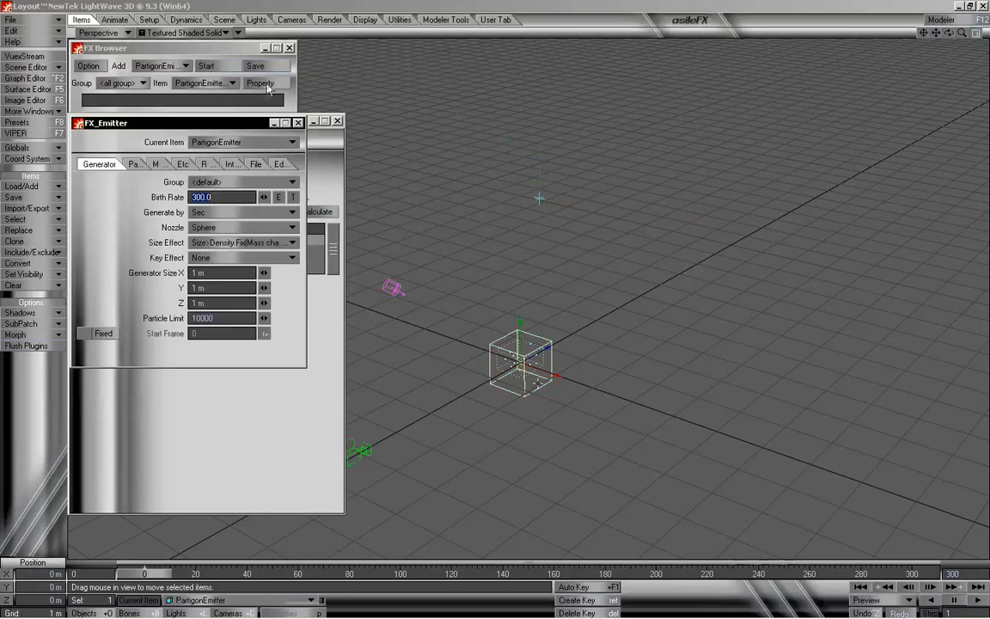
{"action": "left_click", "coordinate": [298, 123]}
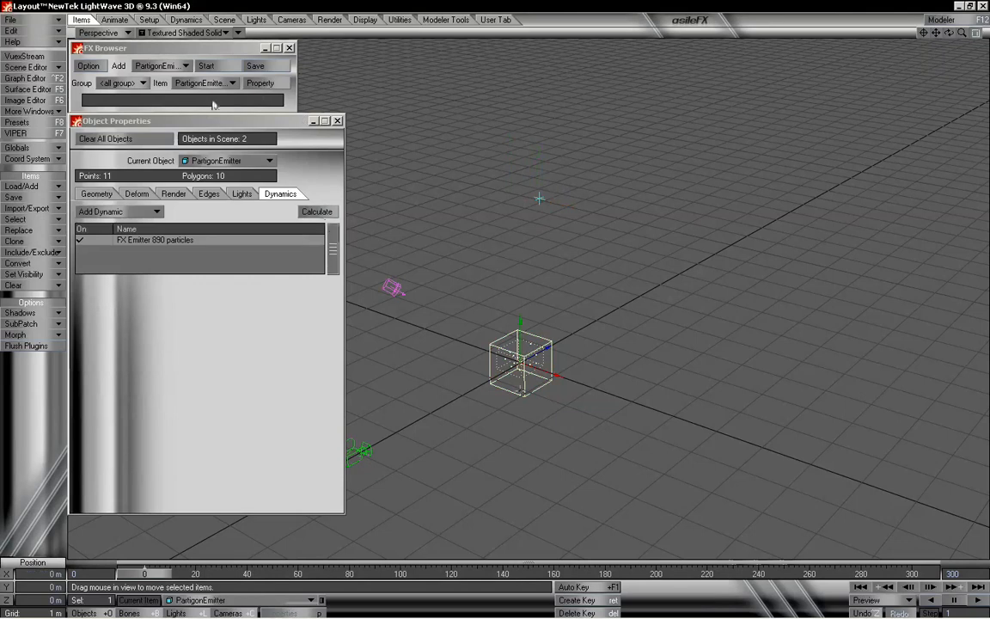
{"action": "left_click", "coordinate": [199, 240]}
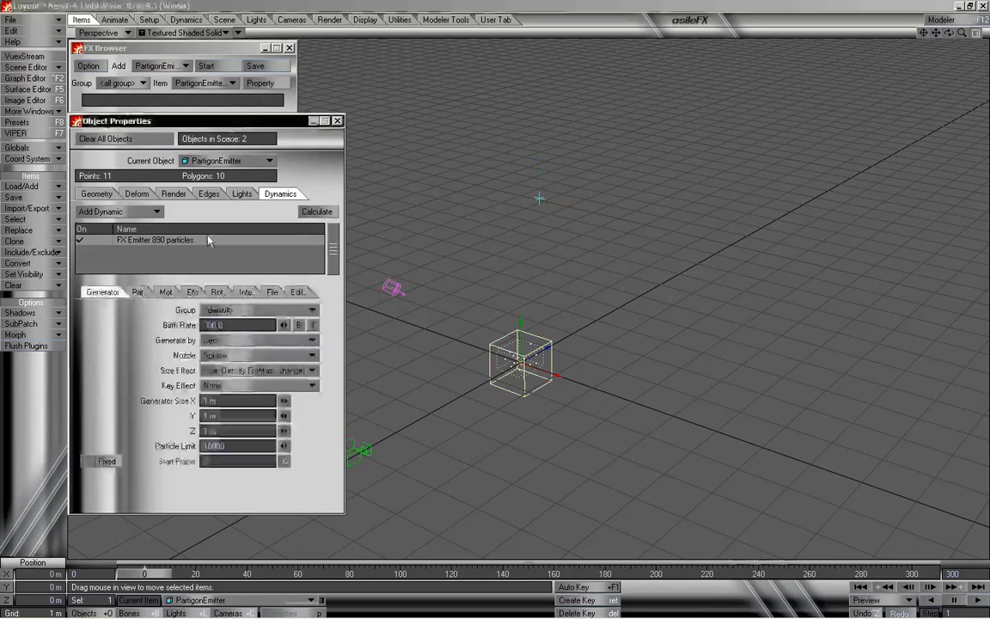
{"action": "left_click", "coordinate": [163, 292]}
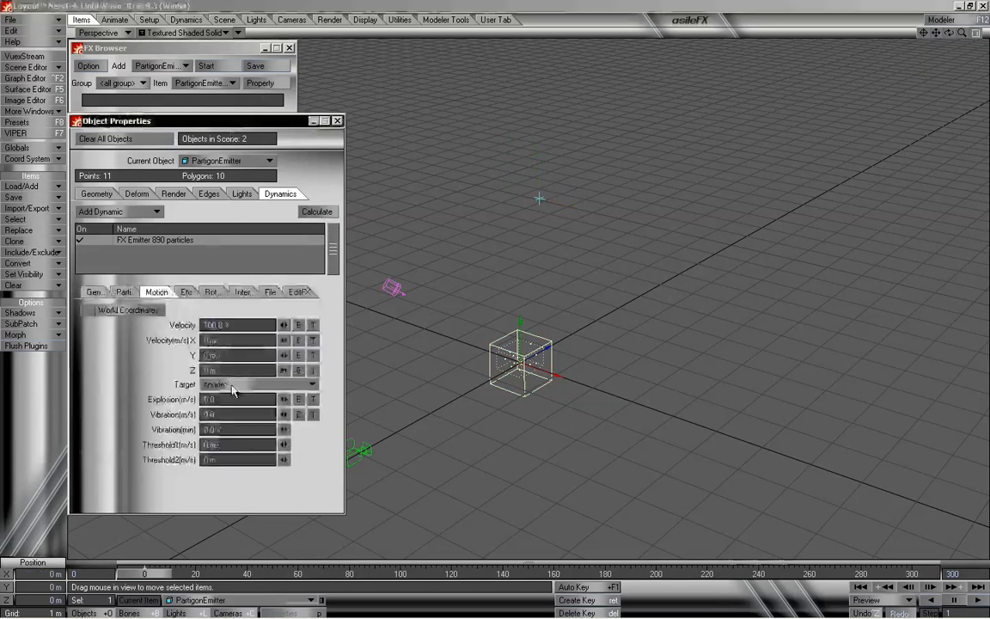
{"action": "left_click", "coordinate": [233, 385]}
{"action": "left_click", "coordinate": [237, 414]}
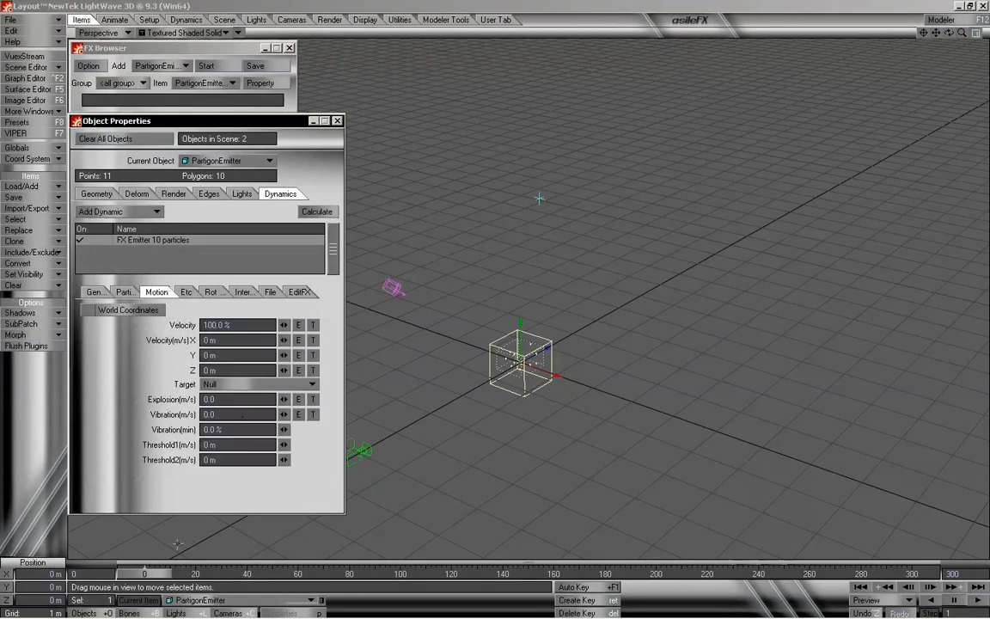
- Move the Null slightly lower above the emitter
{"action": "mouse_move", "coordinate": [156, 577]}
{"action": "left_mouse_down"}
{"action": "mouse_move", "coordinate": [911, 576]}
{"action": "mouse_move", "coordinate": [144, 576]}
{"action": "left_mouse_up"}
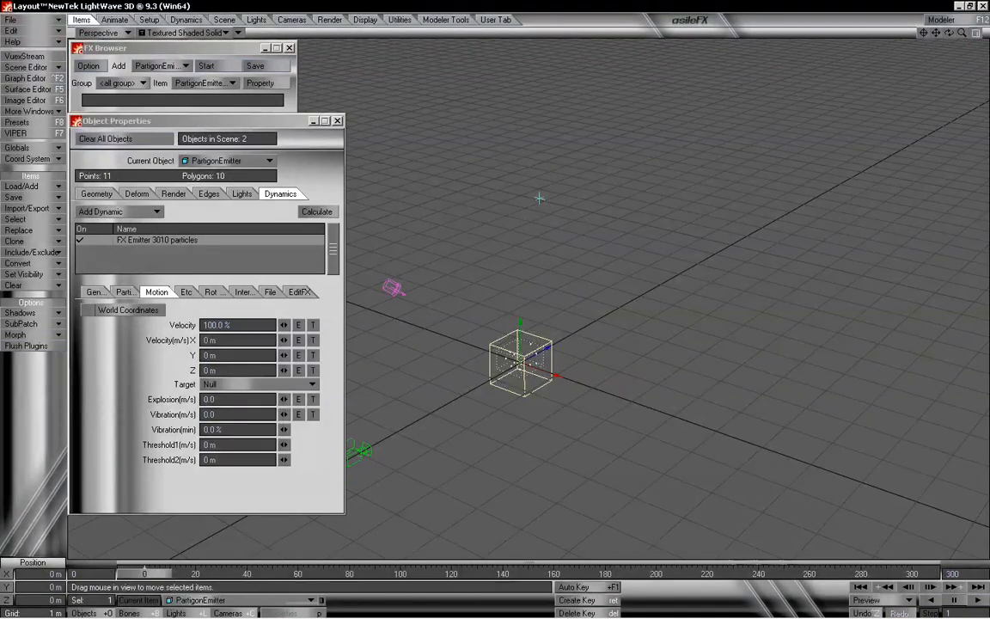
{"action": "left_click", "coordinate": [539, 200]}
{"action": "left_click_drag", "start_coordinate": [539, 198], "coordinate": [539, 248]}
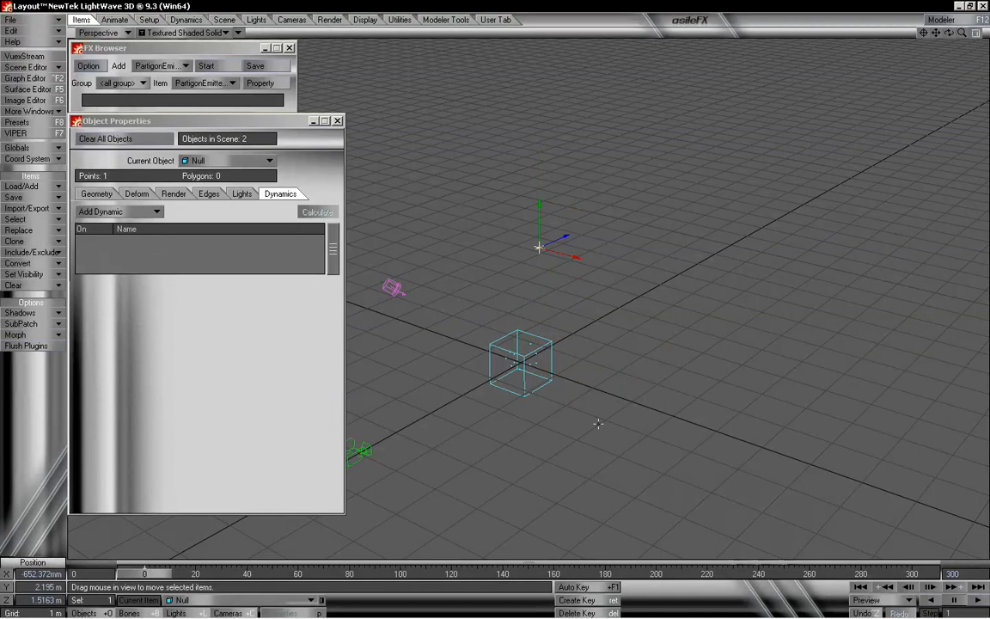
- Close the Object Properties and FX Browser windows and scrub the timeline to frame 300 to preview the particles
{"action": "left_click", "coordinate": [339, 121]}
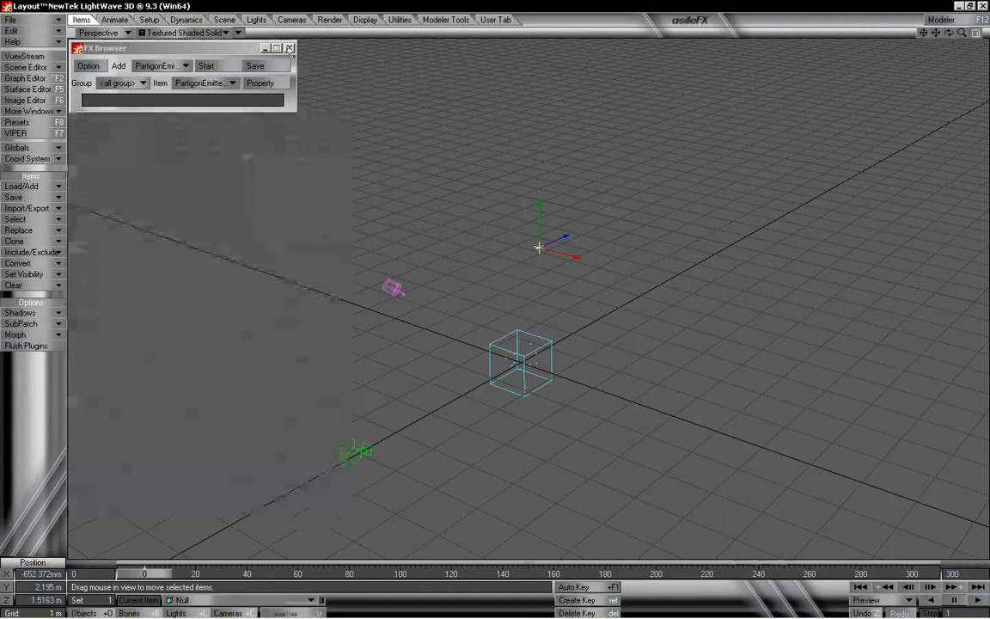
{"action": "left_click", "coordinate": [288, 48]}
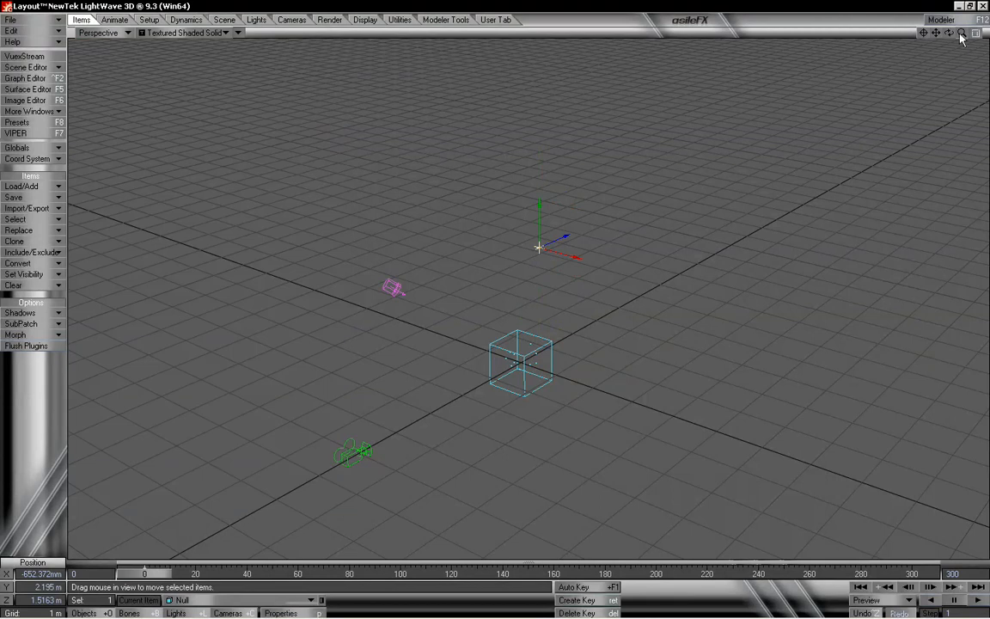
{"action": "left_click_drag", "start_coordinate": [961, 39], "coordinate": [932, 40]}
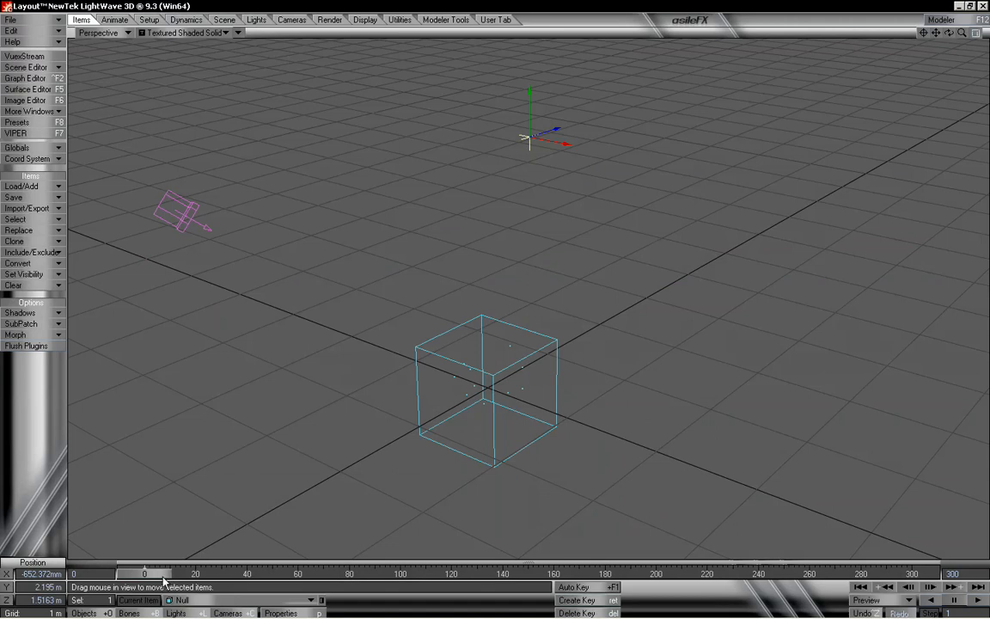
{"action": "left_click_drag", "start_coordinate": [145, 573], "coordinate": [911, 573]}
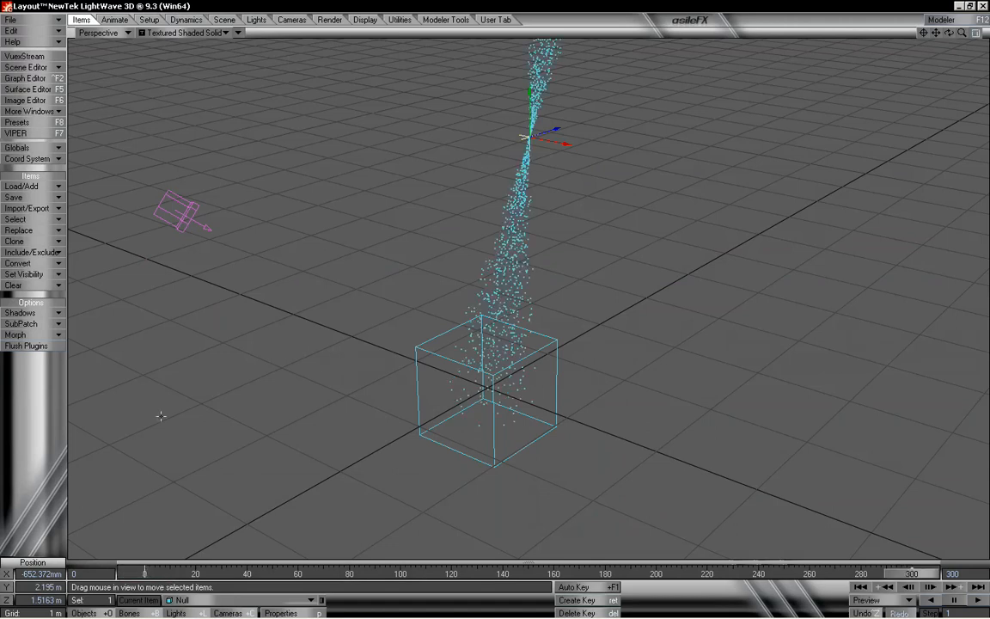
- At frame 300, move the Null out toward the camera to keyframe a new position
{"action": "left_click_drag", "start_coordinate": [867, 84], "coordinate": [641, 140]}
{"action": "left_click_drag", "start_coordinate": [551, 205], "coordinate": [554, 356]}
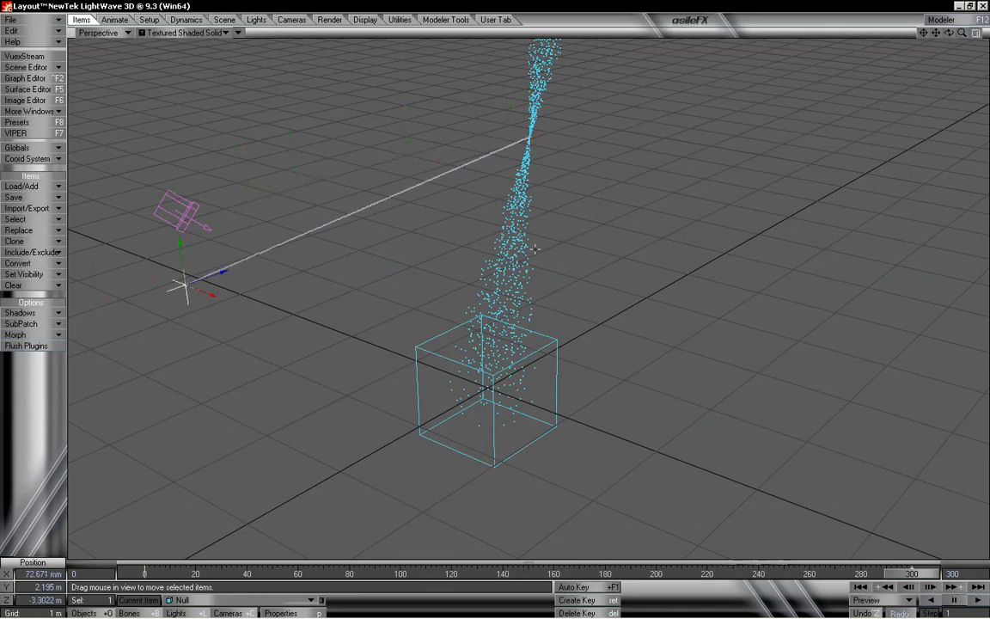
{"action": "left_click", "coordinate": [585, 588]}
- Keyframe new Null positions at frame 150 and about frame 75 to curve its motion path
{"action": "left_click_drag", "start_coordinate": [893, 581], "coordinate": [527, 574]}
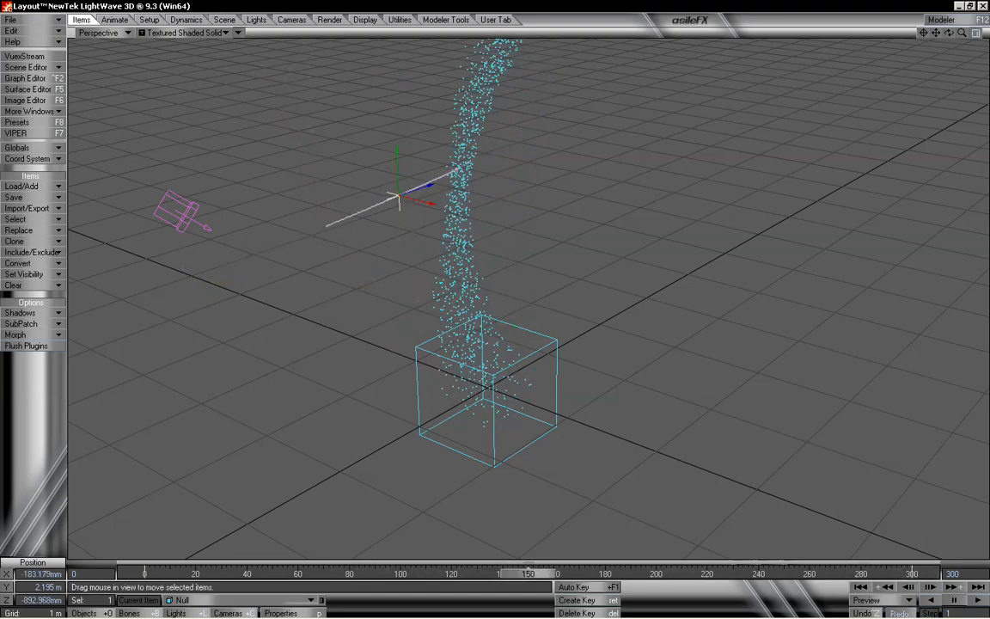
{"action": "left_click_drag", "start_coordinate": [393, 198], "coordinate": [657, 251]}
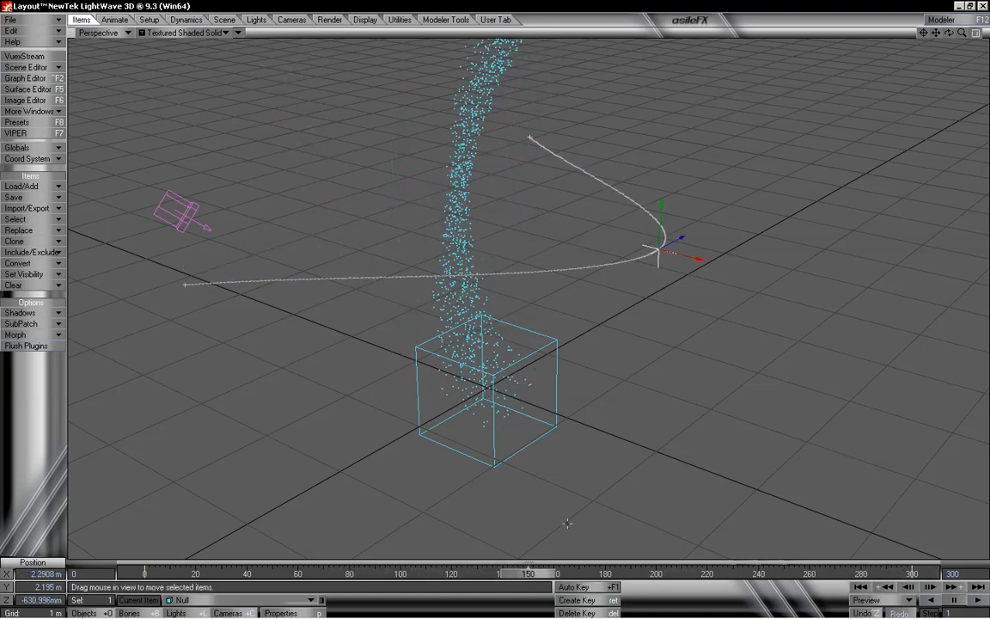
{"action": "left_click_drag", "start_coordinate": [549, 574], "coordinate": [348, 574]}
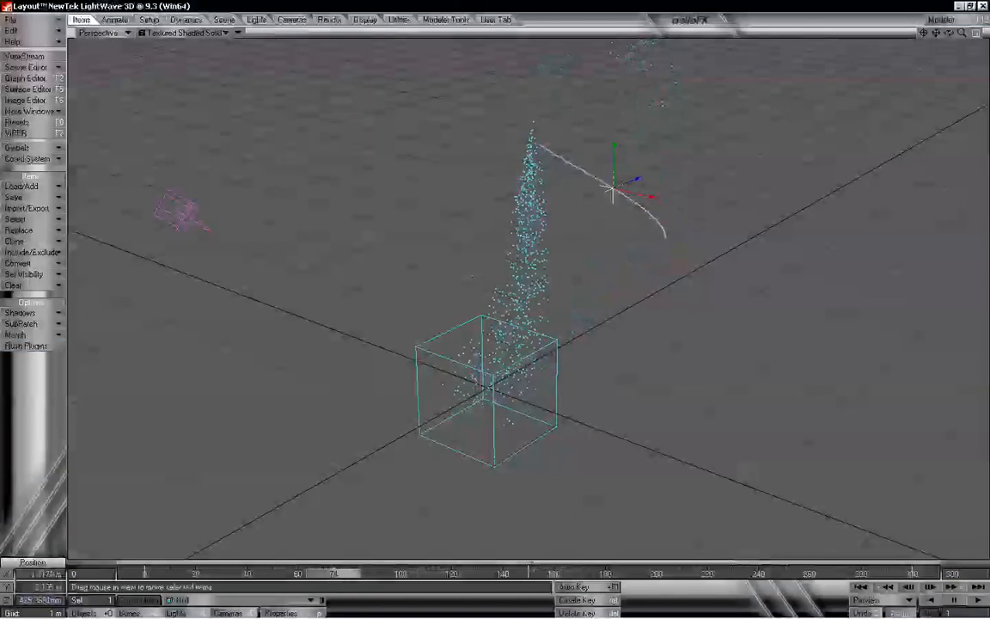
{"action": "right_click_drag", "start_coordinate": [411, 531], "coordinate": [410, 434]}
- At about frame 225, lower the Null to add another keyframe on its path
{"action": "left_click_drag", "start_coordinate": [345, 576], "coordinate": [720, 576]}
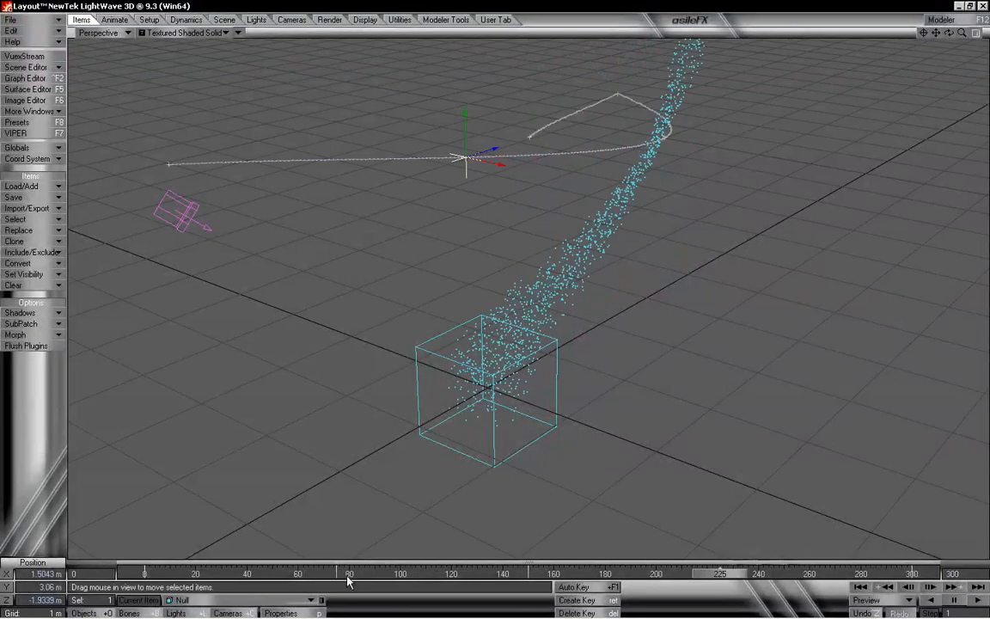
{"action": "right_click_drag", "start_coordinate": [275, 180], "coordinate": [277, 298]}
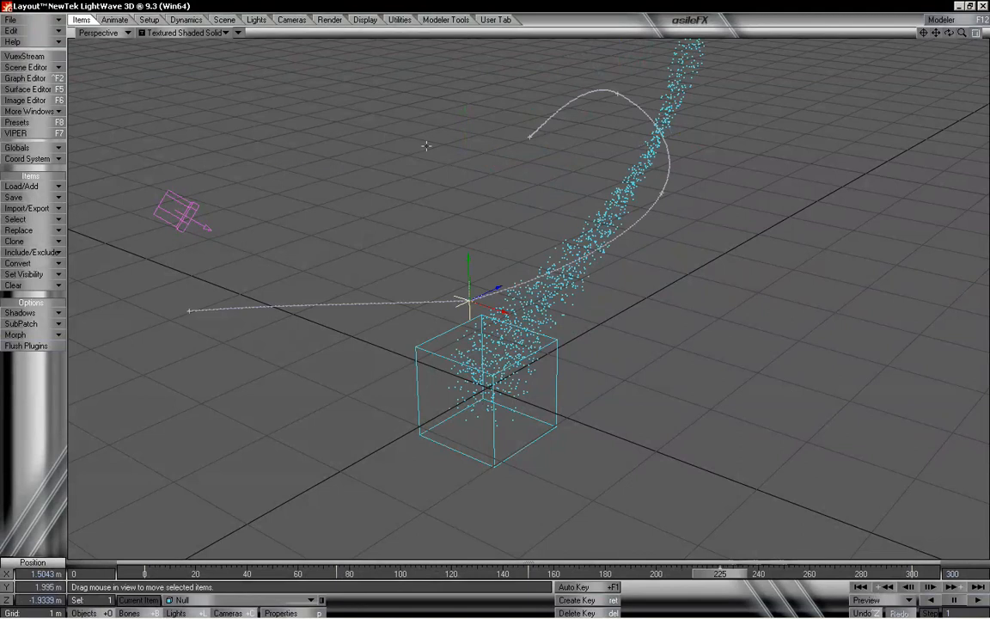
- Play back the animation to preview the particles following the Null, then rewind to frame 0
{"action": "left_click_drag", "start_coordinate": [731, 576], "coordinate": [144, 574]}
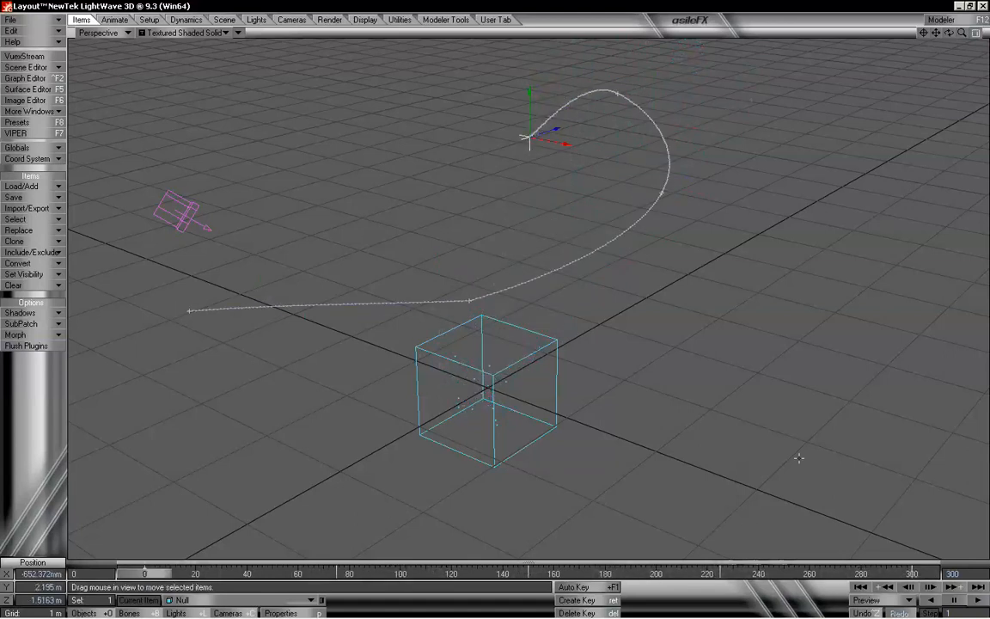
{"action": "left_click", "coordinate": [970, 599]}
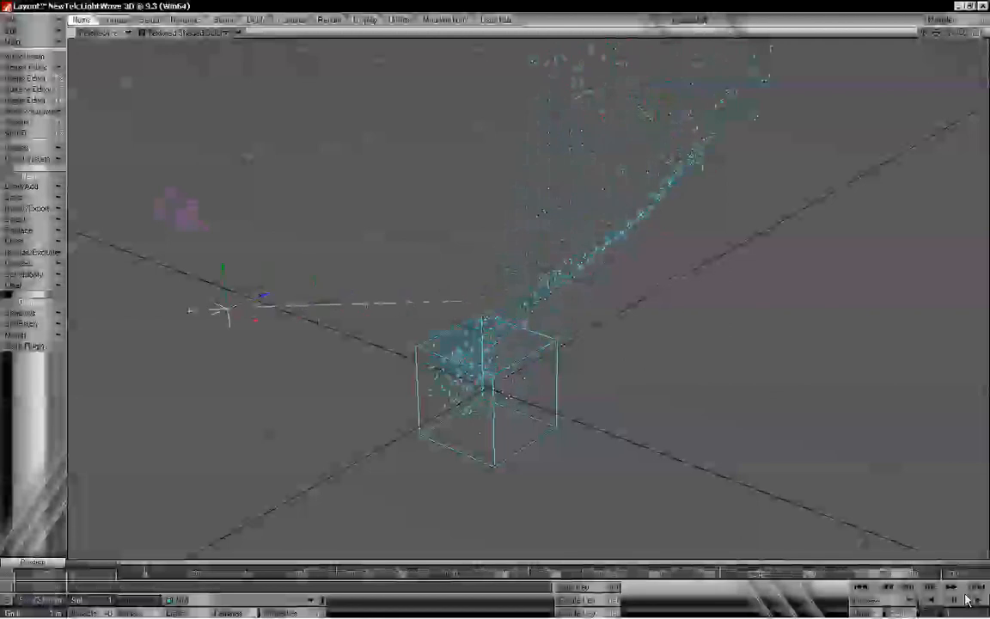
{"action": "left_click", "coordinate": [954, 601]}
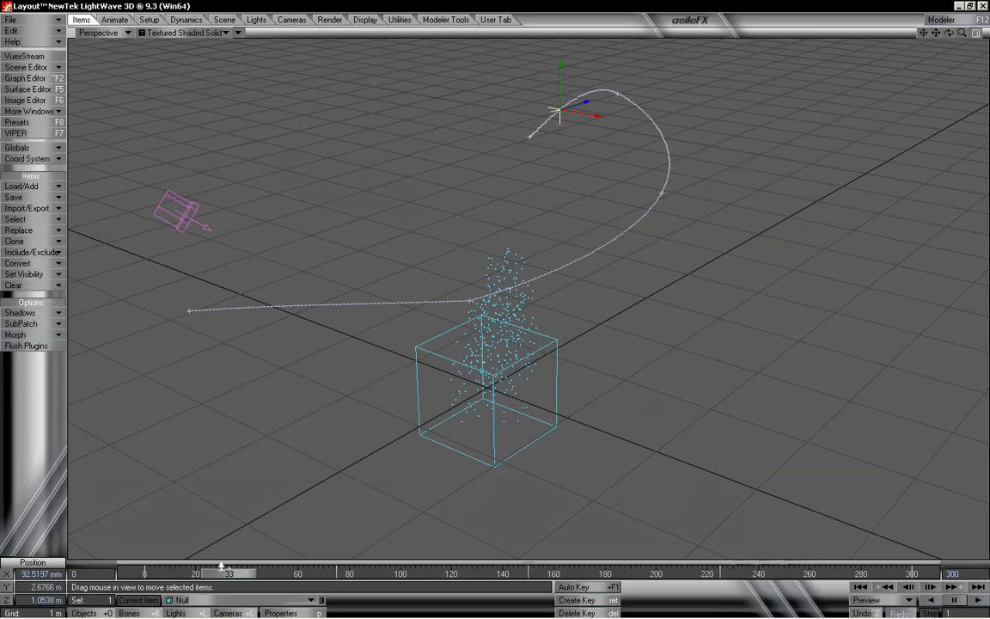
{"action": "left_click_drag", "start_coordinate": [235, 578], "coordinate": [489, 577]}
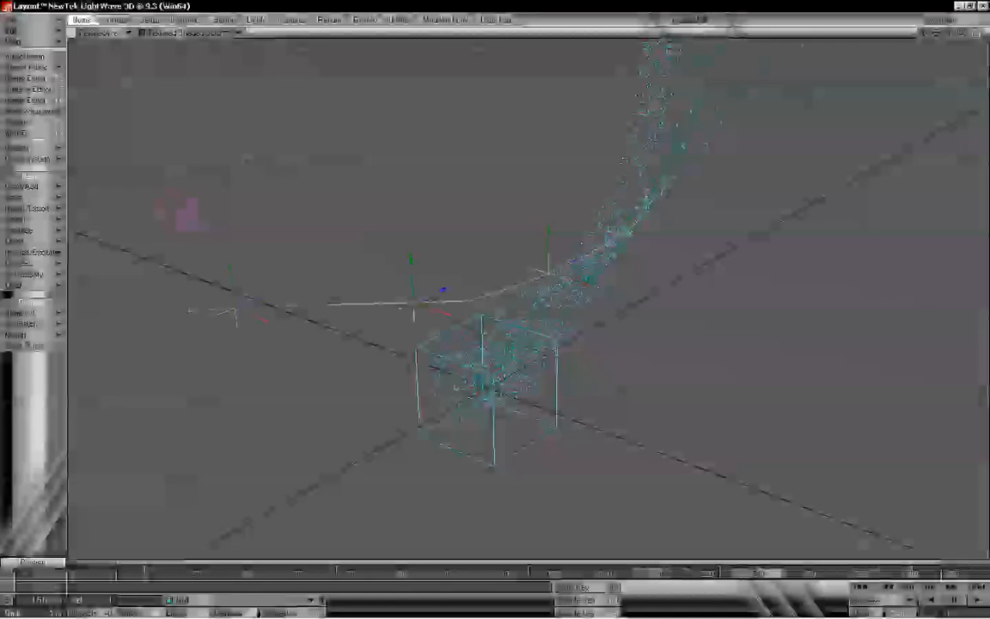
{"action": "left_click_drag", "start_coordinate": [761, 574], "coordinate": [145, 574]}
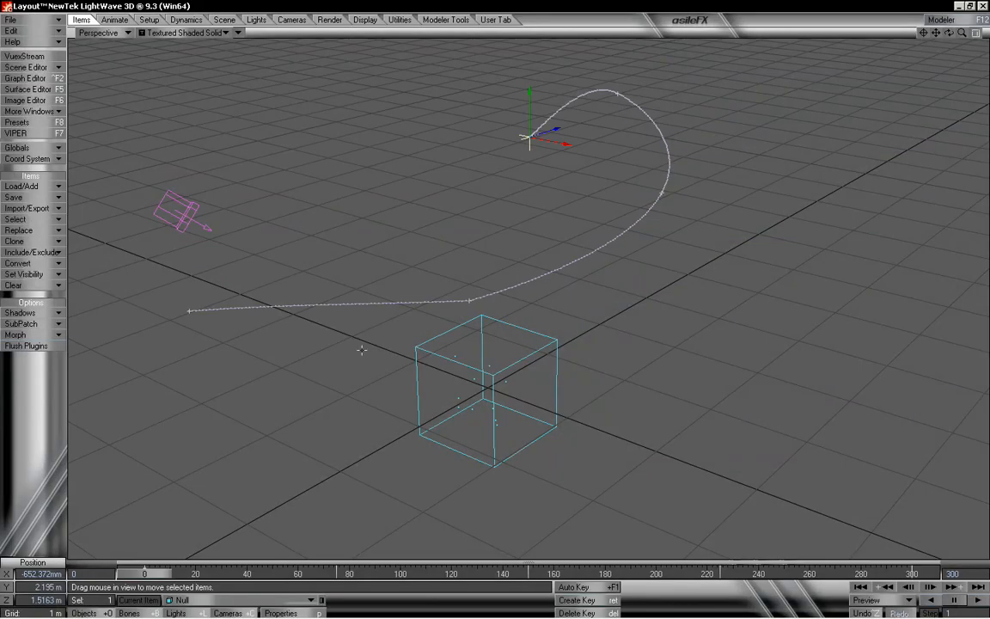
- Select the PartigonEmitter in Object Properties, calculate its dynamics, and scrub the timeline to preview
{"action": "key", "text": "p"}
{"action": "left_click", "coordinate": [266, 160]}
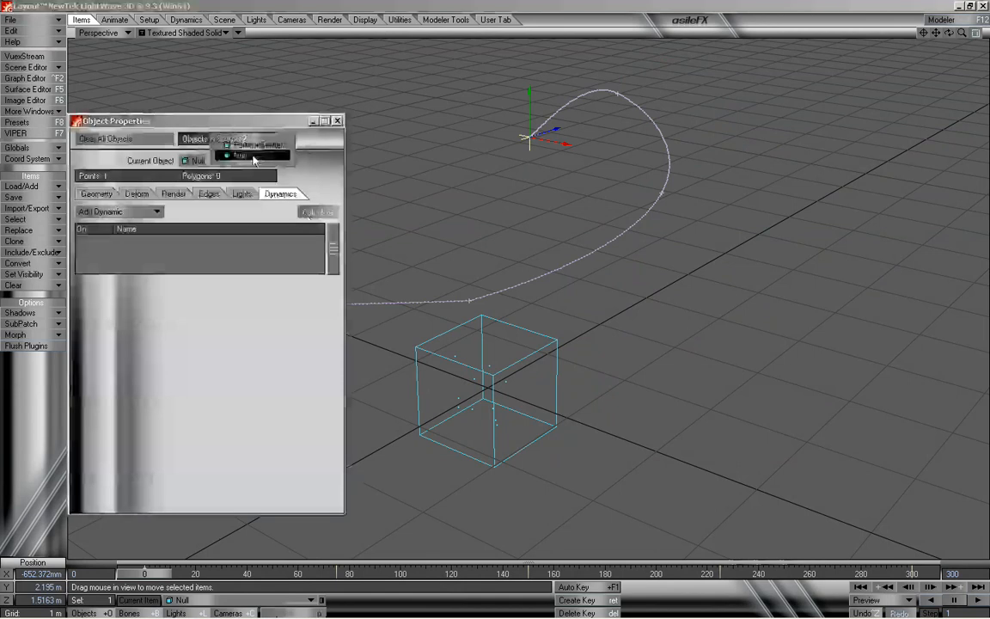
{"action": "left_click", "coordinate": [249, 145]}
{"action": "left_click_drag", "start_coordinate": [259, 122], "coordinate": [249, 39]}
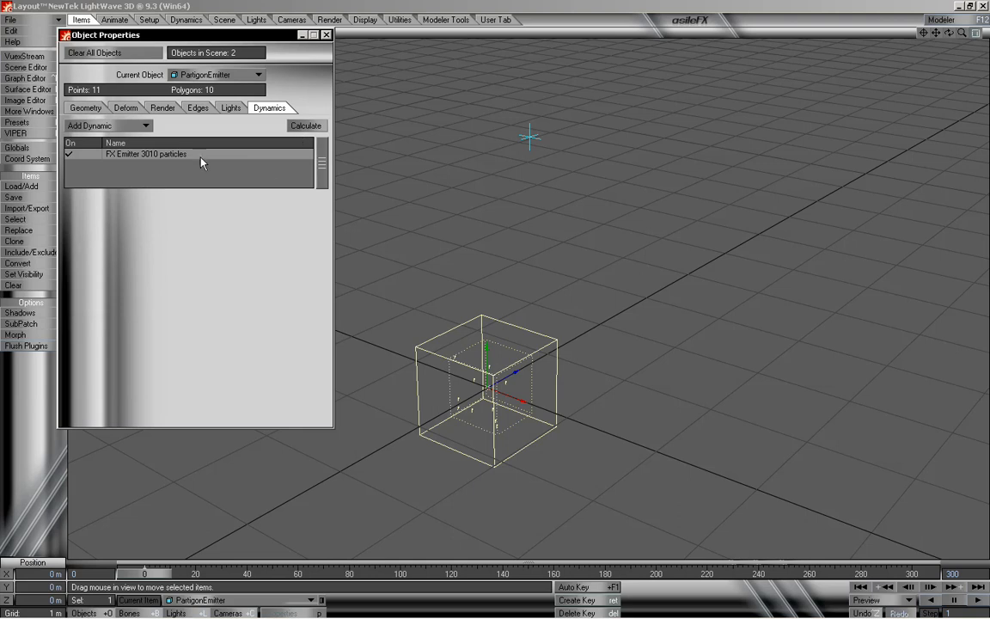
{"action": "left_click", "coordinate": [298, 128]}
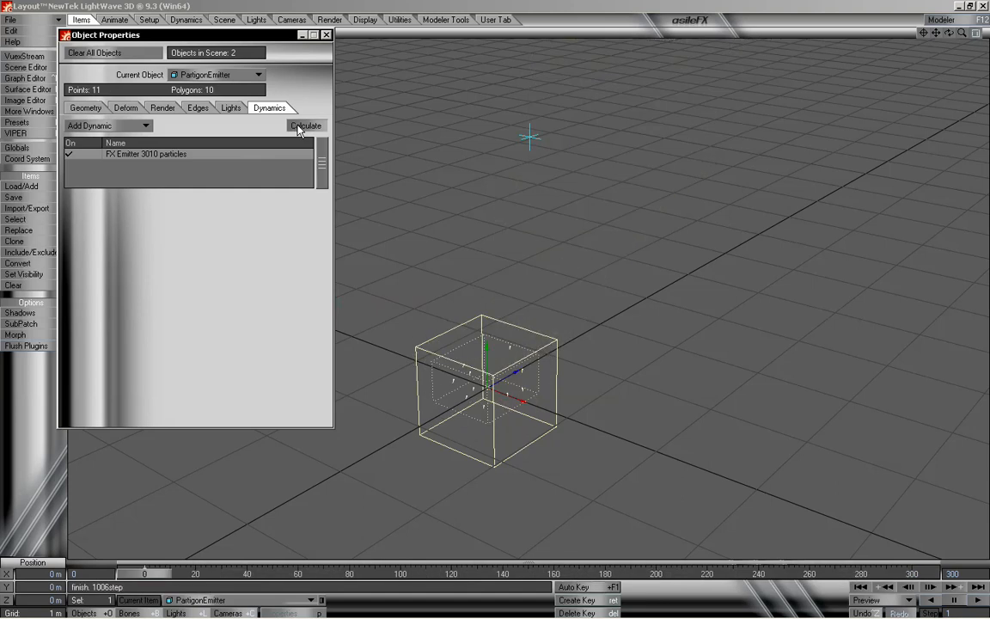
{"action": "left_click", "coordinate": [325, 35]}
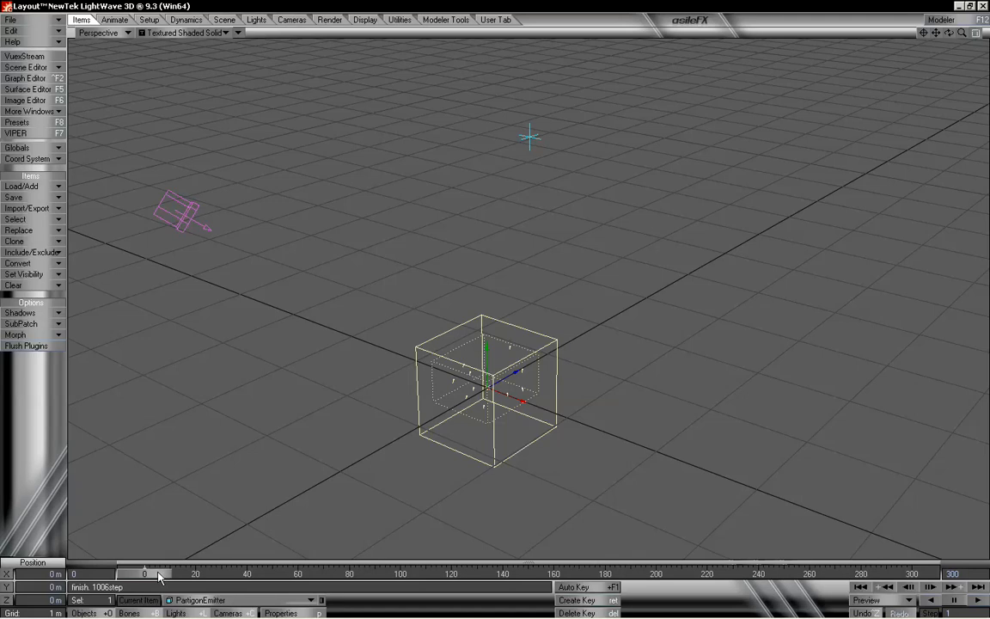
{"action": "left_click_drag", "start_coordinate": [158, 576], "coordinate": [851, 574]}
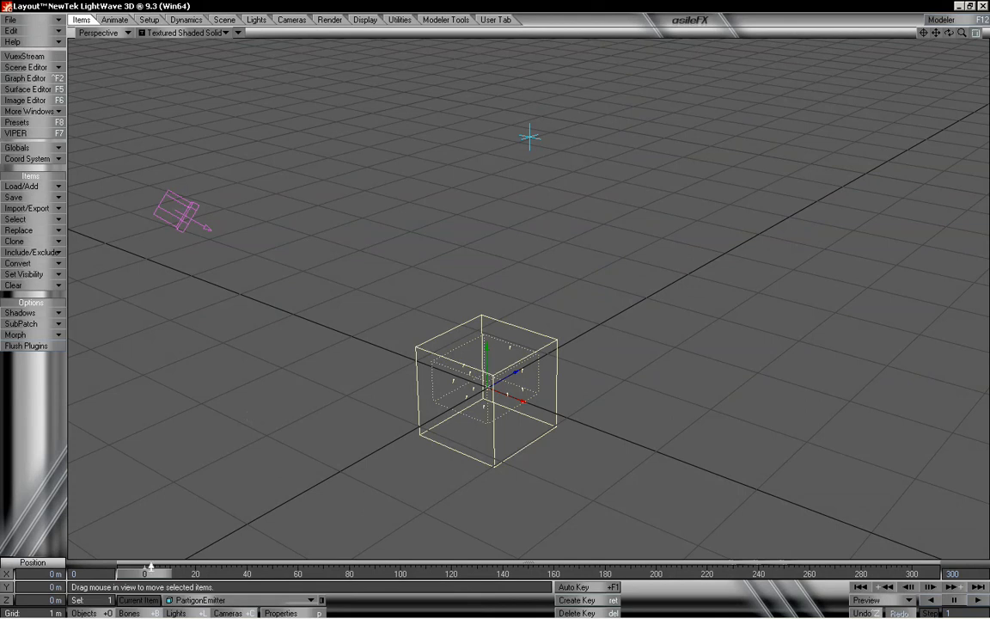
{"action": "left_click_drag", "start_coordinate": [152, 575], "coordinate": [412, 574]}
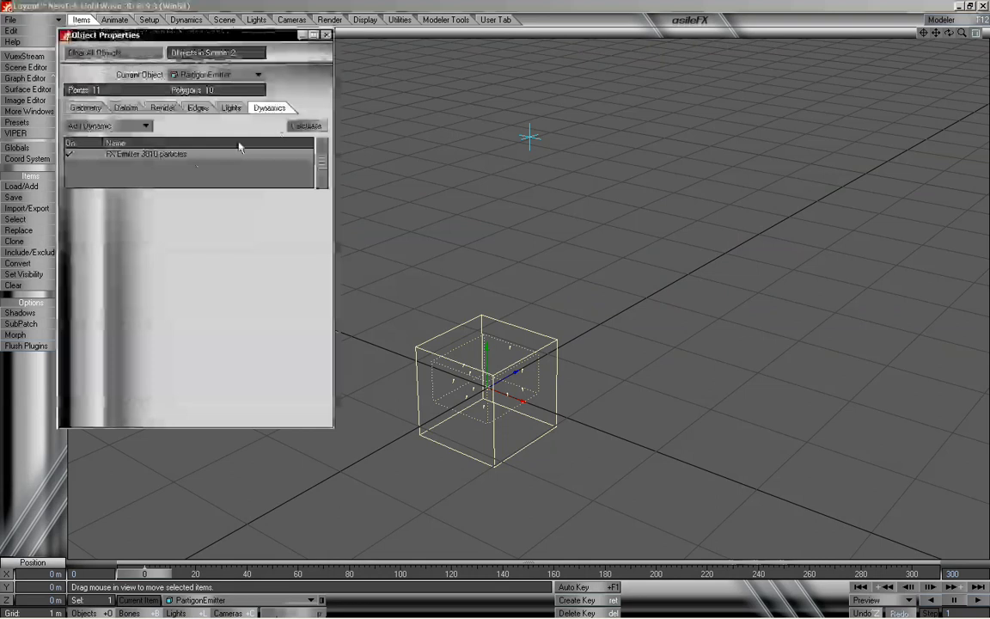
- Open the FX Emitter's File settings and scrub the timeline back to the start
{"action": "left_click", "coordinate": [191, 154]}
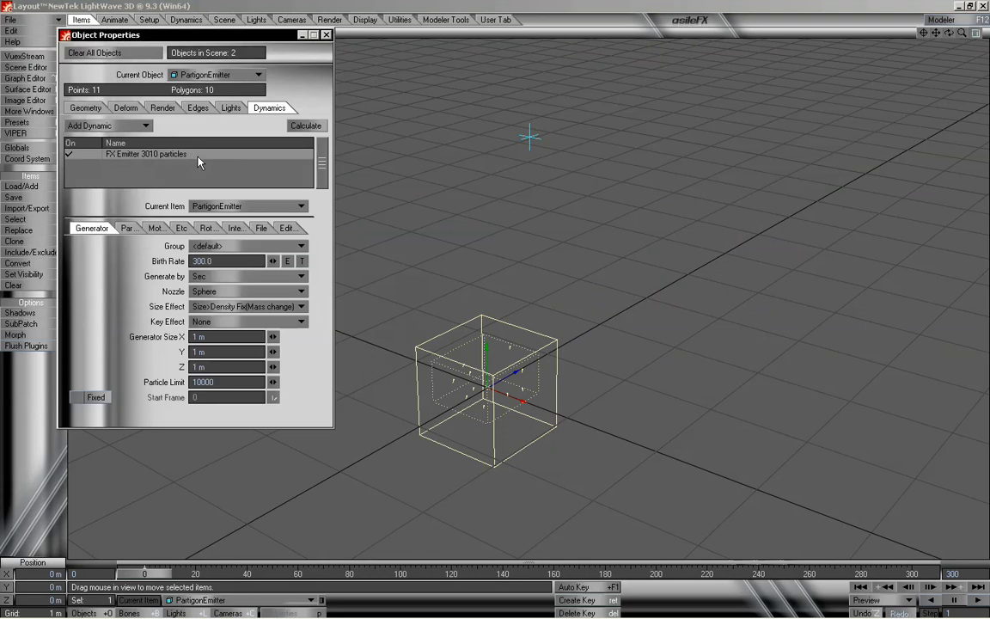
{"action": "left_click", "coordinate": [257, 229]}
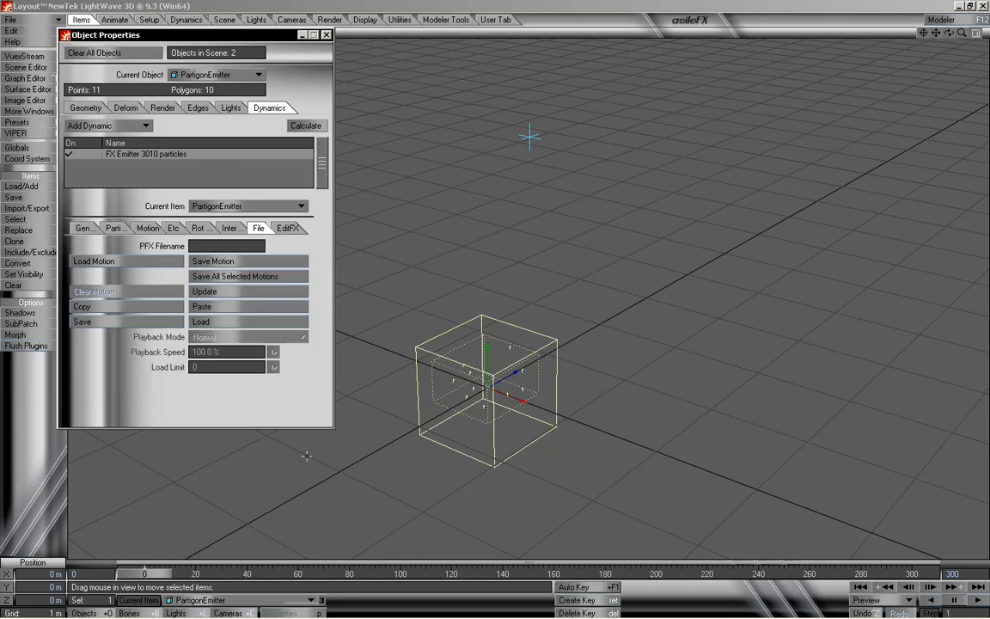
{"action": "mouse_move", "coordinate": [137, 574]}
{"action": "left_mouse_down"}
{"action": "mouse_move", "coordinate": [223, 575]}
{"action": "mouse_move", "coordinate": [135, 574]}
{"action": "left_mouse_up"}
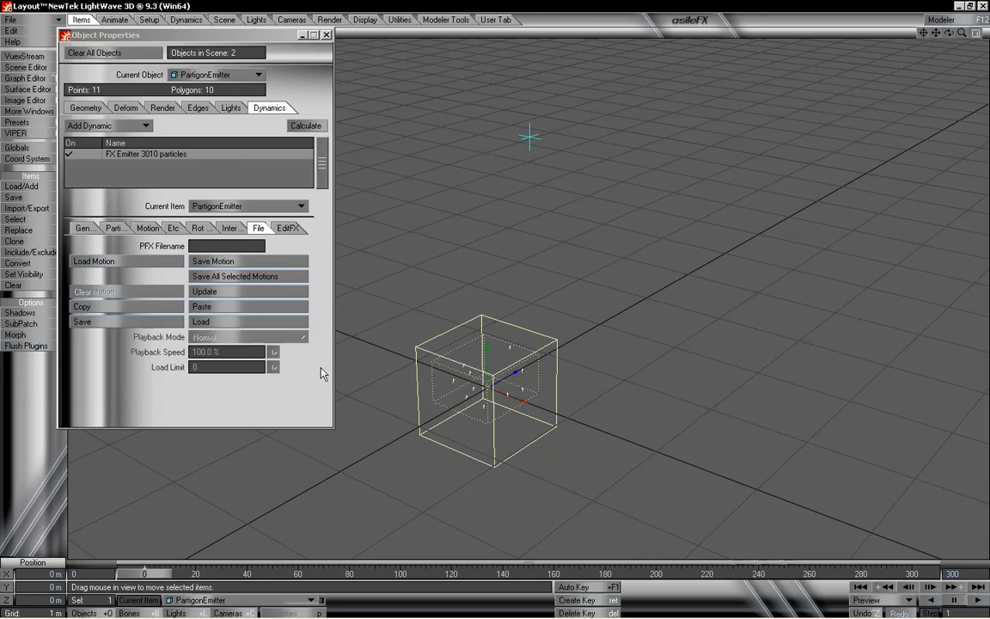
{"action": "mouse_move", "coordinate": [160, 574]}
{"action": "left_mouse_down"}
{"action": "mouse_move", "coordinate": [820, 575]}
{"action": "mouse_move", "coordinate": [144, 575]}
{"action": "left_mouse_up"}
{"action": "mouse_move", "coordinate": [153, 580]}
{"action": "left_mouse_down"}
{"action": "mouse_move", "coordinate": [859, 573]}
{"action": "mouse_move", "coordinate": [142, 574]}
{"action": "left_mouse_up"}
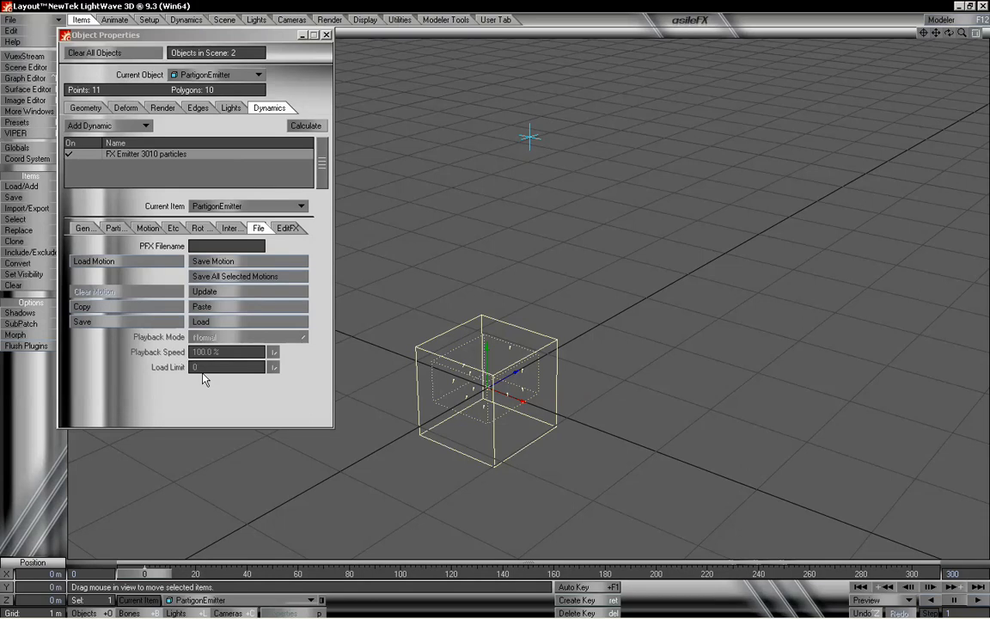
- Open the emitter's Etc settings and scrub the timeline forward and back to preview the particles
{"action": "left_click", "coordinate": [177, 228]}
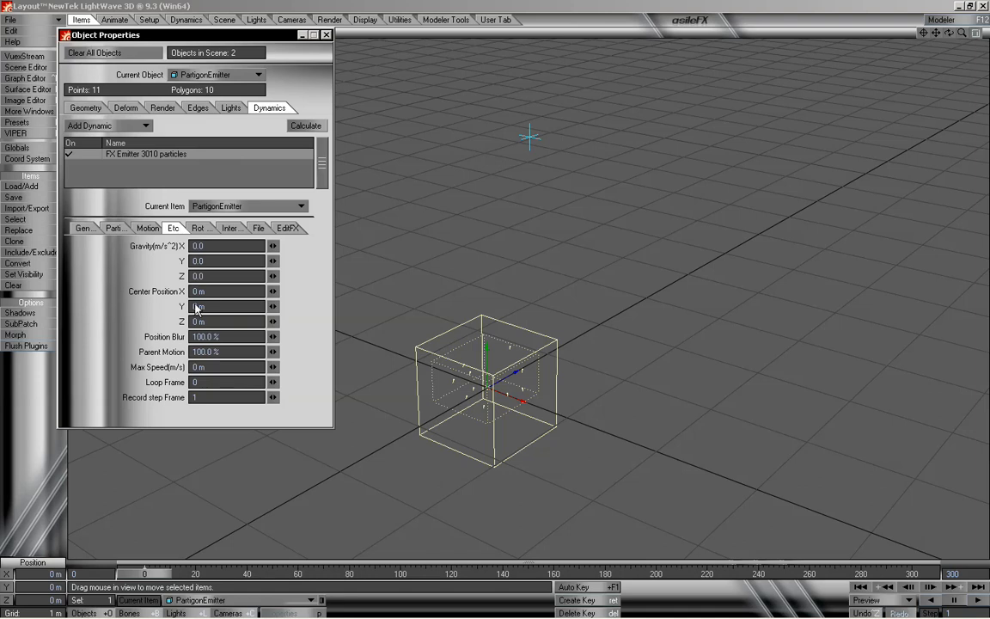
{"action": "left_click_drag", "start_coordinate": [149, 574], "coordinate": [449, 574]}
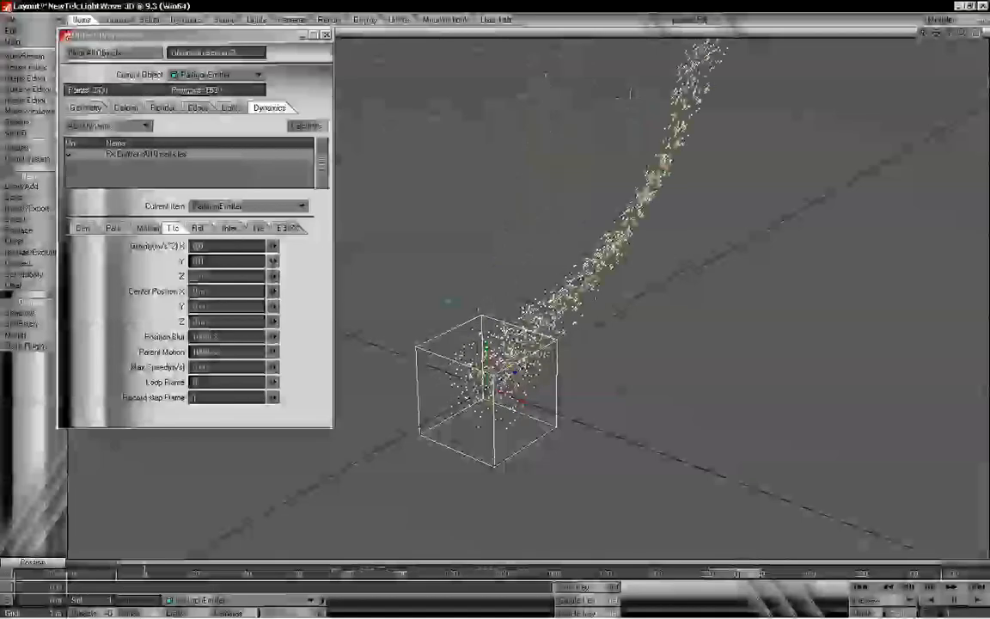
{"action": "left_click_drag", "start_coordinate": [569, 574], "coordinate": [144, 574]}
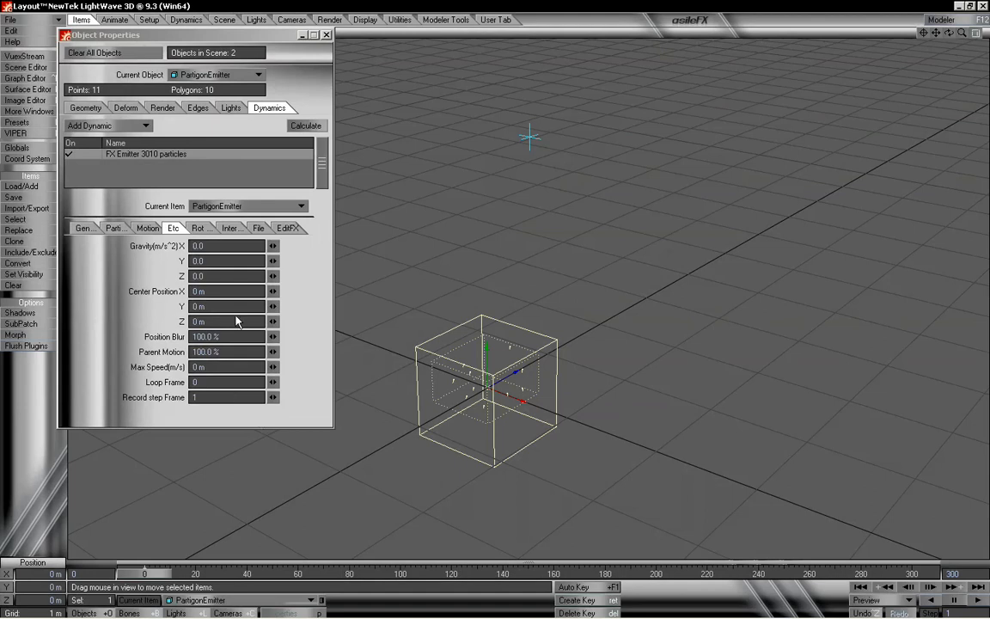
- Set the emitter's Motion target to none and rewind the timeline to the start
{"action": "left_click", "coordinate": [147, 228]}
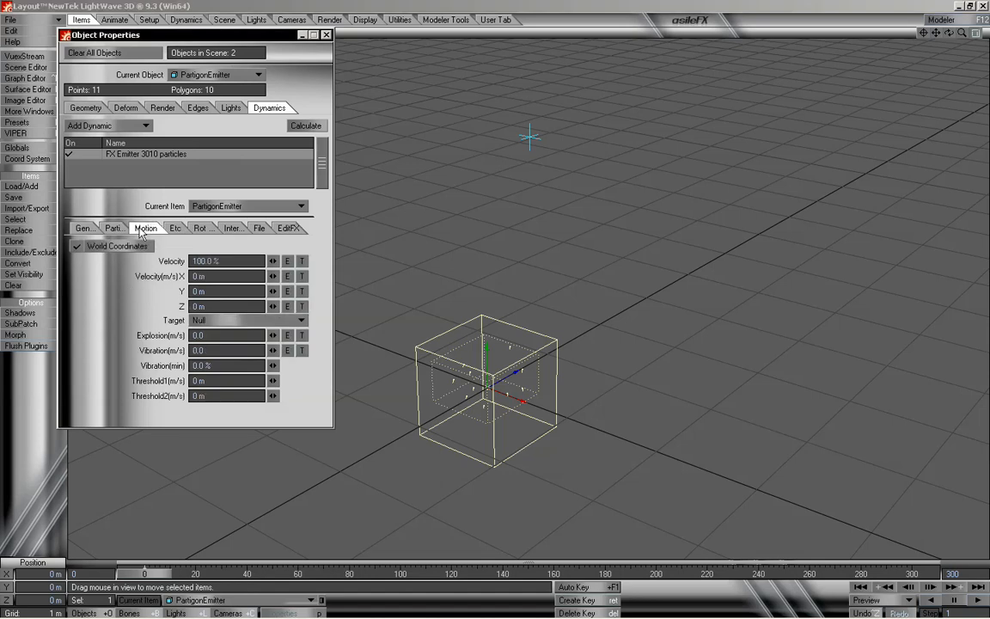
{"action": "left_click", "coordinate": [211, 319]}
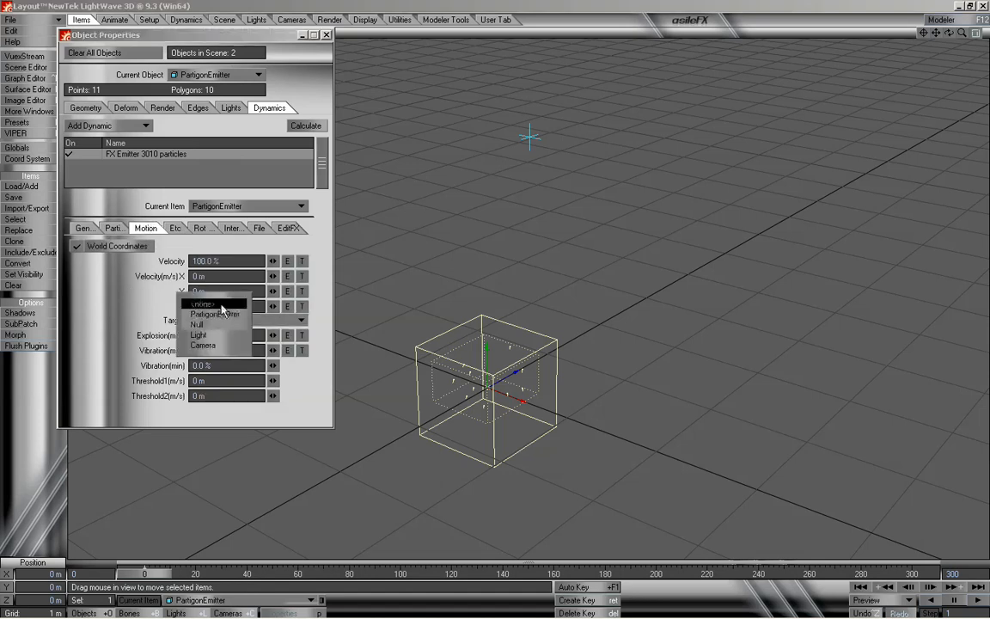
{"action": "left_click", "coordinate": [221, 304]}
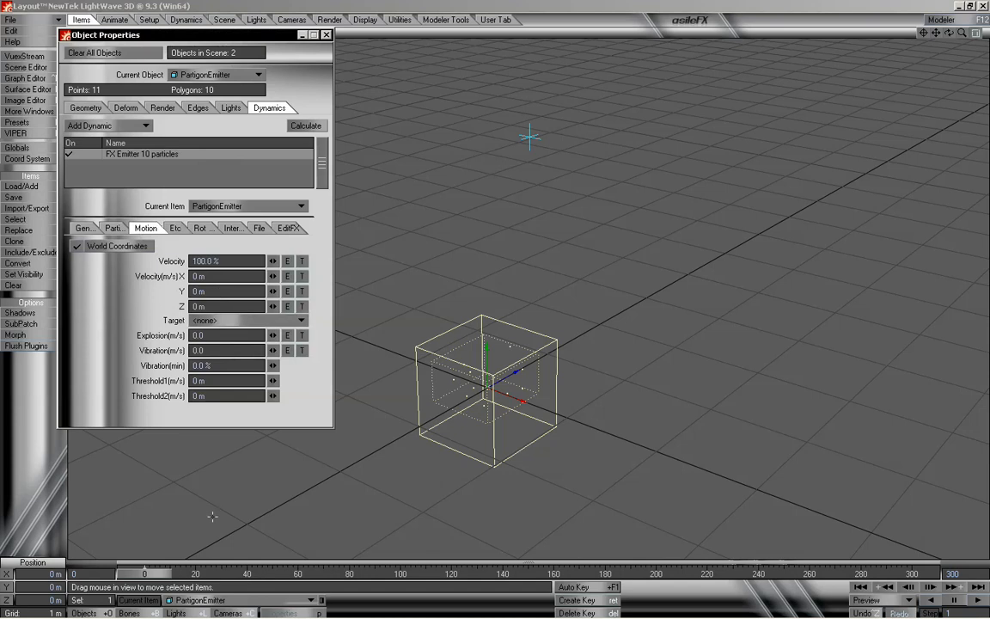
{"action": "left_click_drag", "start_coordinate": [181, 573], "coordinate": [145, 574]}
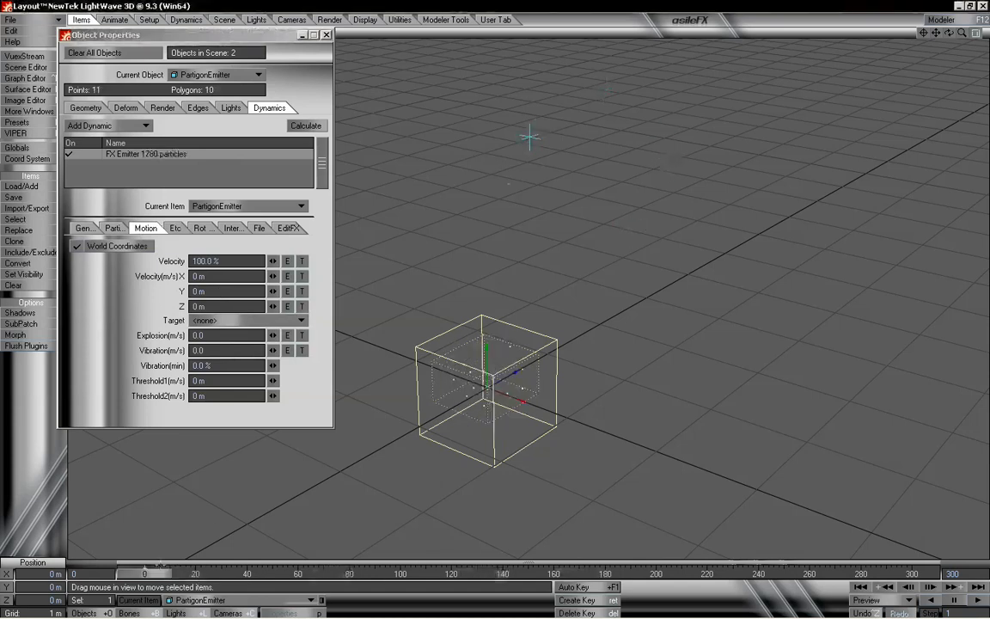
- Select the Null in the viewport and delete it from the scene
{"action": "left_click", "coordinate": [525, 141]}
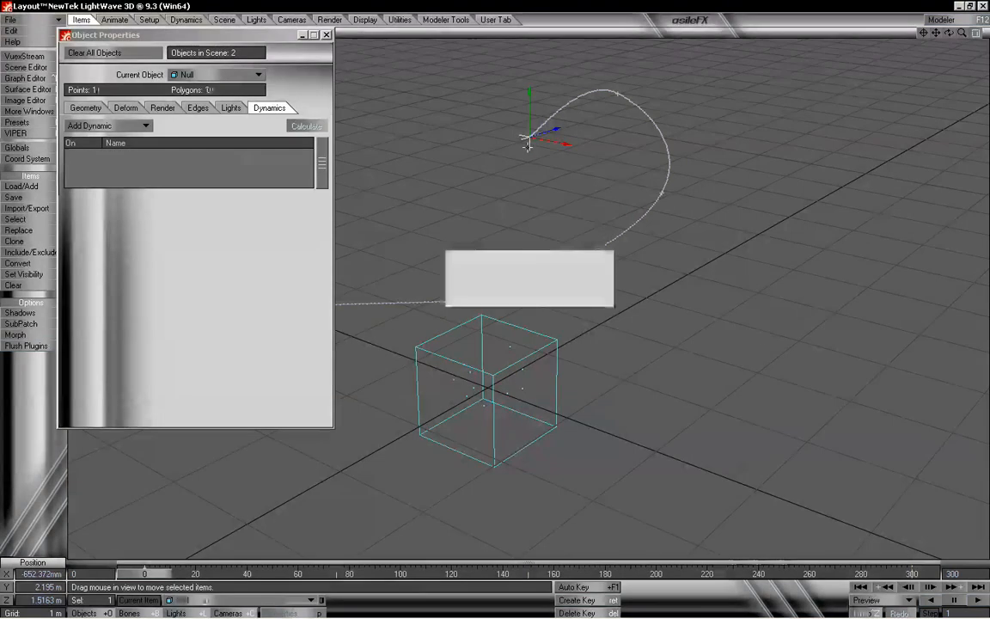
{"action": "key", "text": "Return"}
{"action": "left_click", "coordinate": [154, 155]}
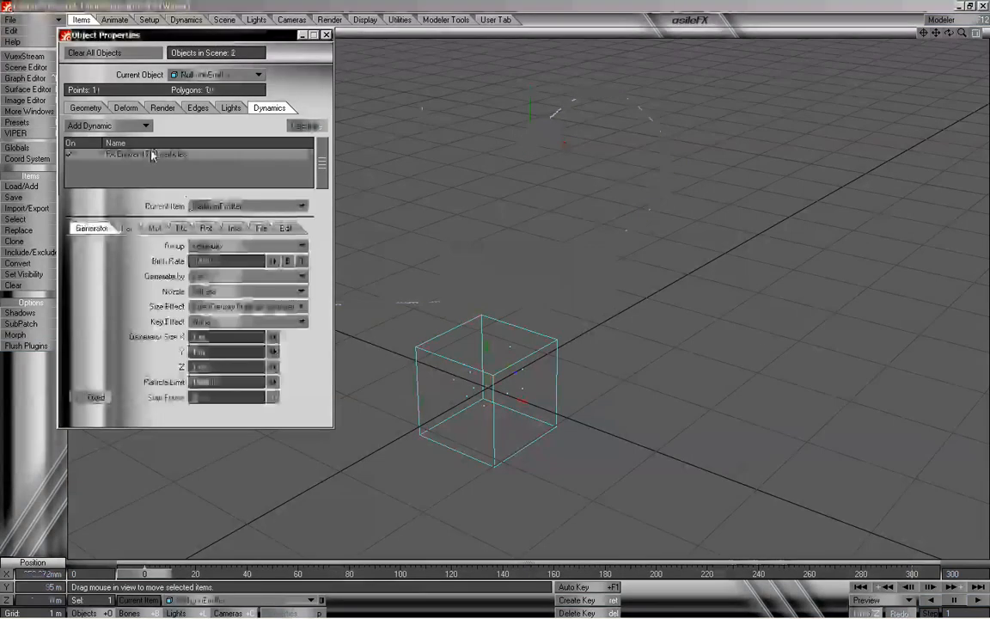
- Set the emitter's gravity Y value to -2.0
{"action": "left_click", "coordinate": [183, 229]}
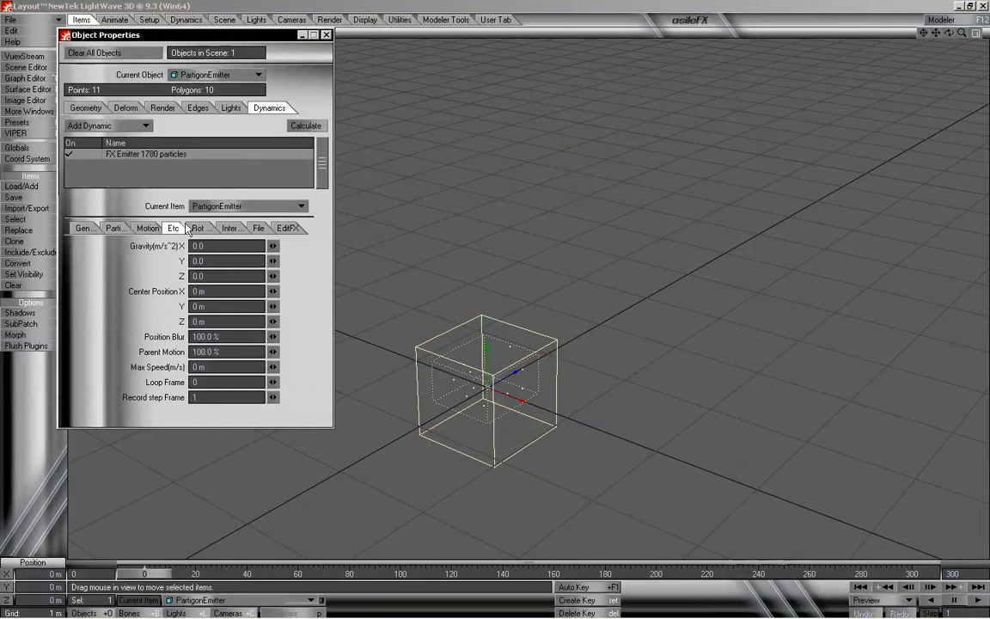
{"action": "left_click", "coordinate": [199, 261]}
{"action": "type", "text": "-2"}
{"action": "key", "text": "Tab"}
{"action": "key", "text": "Tab"}
{"action": "key", "text": "Tab"}
{"action": "key", "text": "Tab"}
{"action": "key", "text": "Tab"}
{"action": "key", "text": "Tab"}
{"action": "key", "text": "Tab"}
{"action": "key", "text": "Tab"}
{"action": "key", "text": "Tab"}
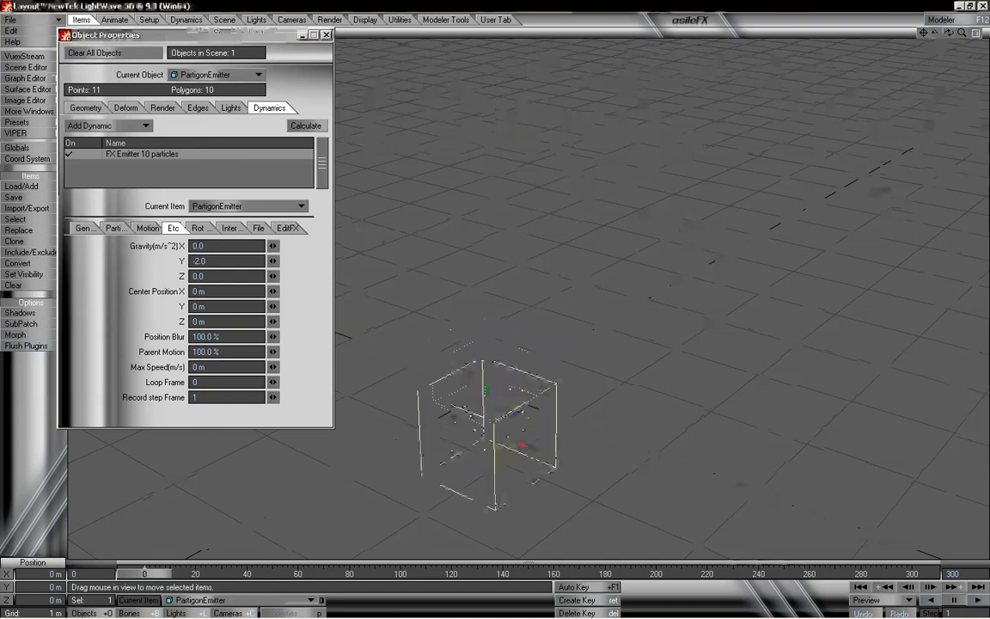
- Set the particle resistance to 1.0 in the Particle settings
{"action": "left_click_drag", "start_coordinate": [935, 33], "coordinate": [911, 32]}
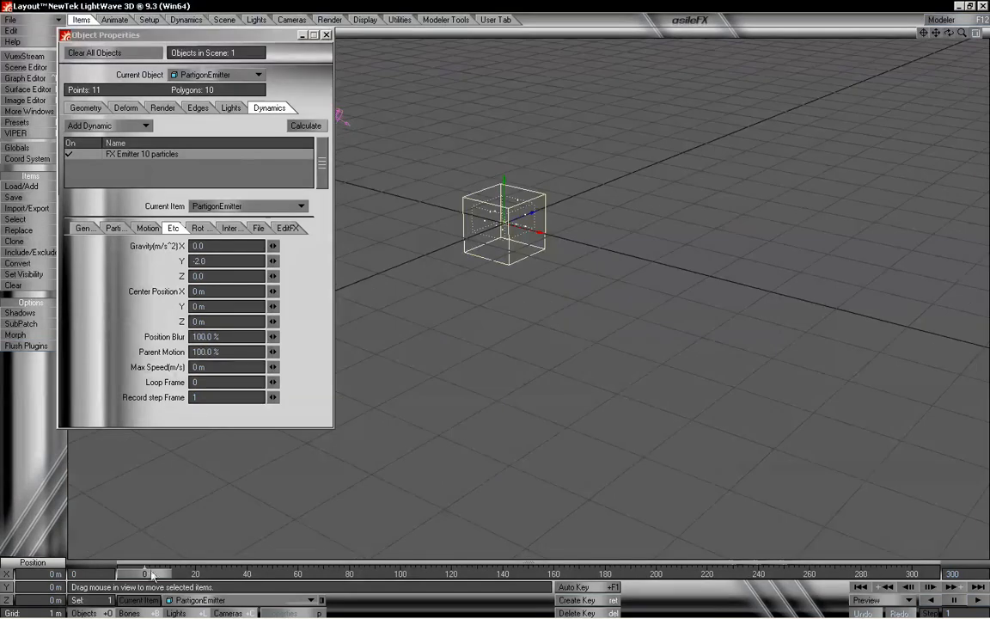
{"action": "mouse_move", "coordinate": [152, 574]}
{"action": "left_mouse_down"}
{"action": "mouse_move", "coordinate": [590, 574]}
{"action": "mouse_move", "coordinate": [145, 574]}
{"action": "left_mouse_up"}
{"action": "left_click", "coordinate": [144, 228]}
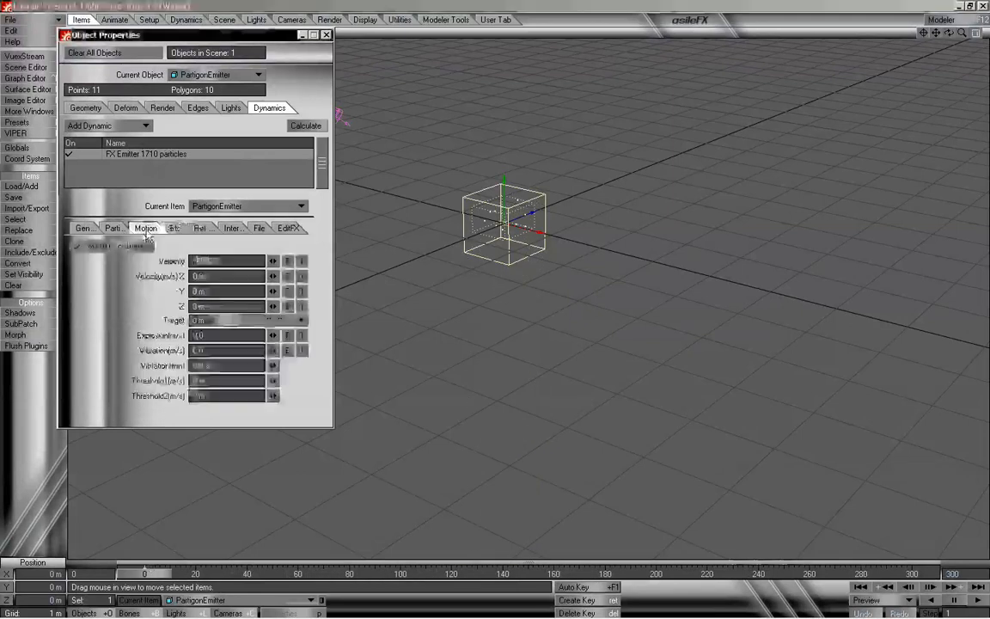
{"action": "left_click", "coordinate": [125, 231]}
{"action": "left_click_drag", "start_coordinate": [213, 307], "coordinate": [94, 301]}
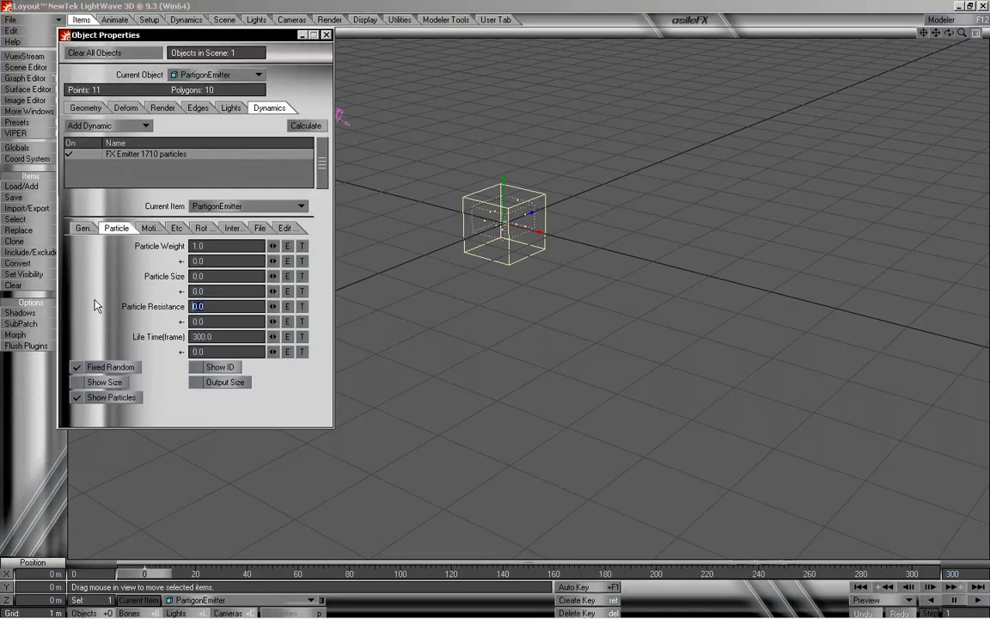
{"action": "type", "text": "1"}
{"action": "key", "text": "Return"}
- Scrub the timeline to preview, then set the gravity Y value to 0.0
{"action": "left_click_drag", "start_coordinate": [167, 574], "coordinate": [146, 573]}
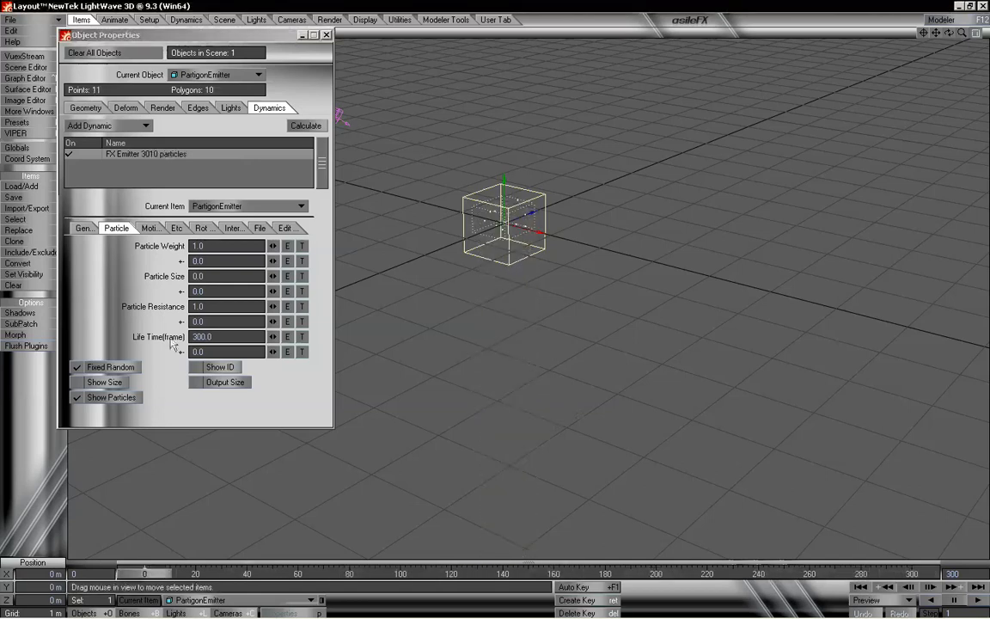
{"action": "left_click", "coordinate": [177, 227]}
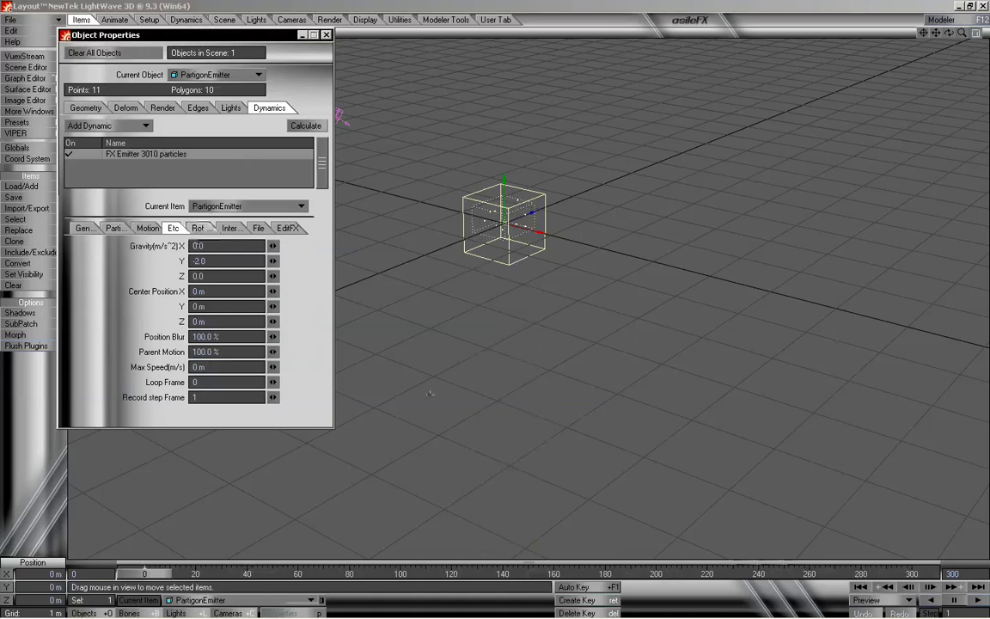
{"action": "mouse_move", "coordinate": [142, 576]}
{"action": "left_mouse_down"}
{"action": "mouse_move", "coordinate": [913, 574]}
{"action": "mouse_move", "coordinate": [140, 580]}
{"action": "left_mouse_up"}
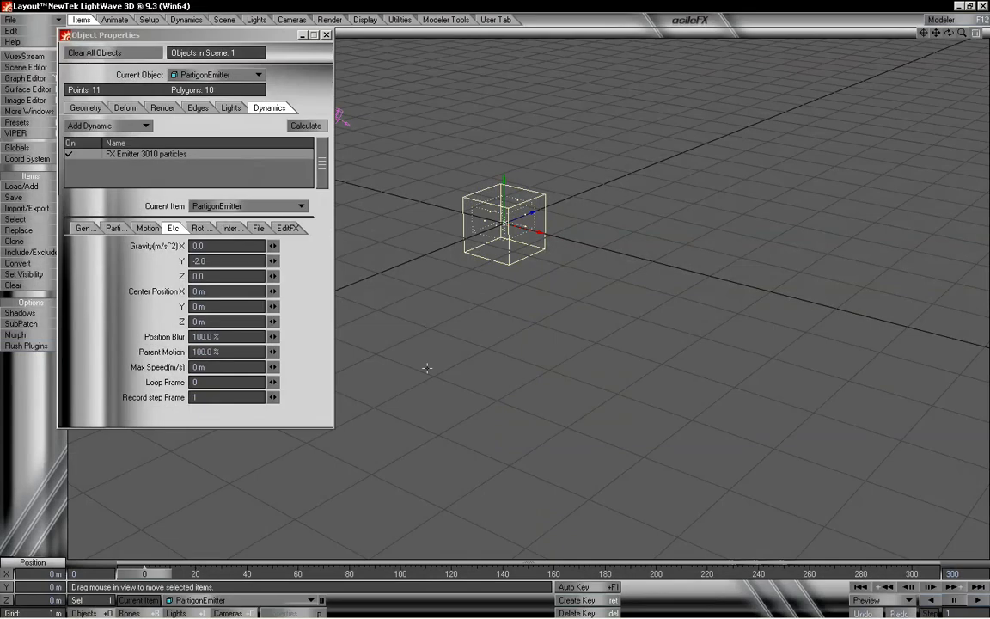
{"action": "mouse_move", "coordinate": [164, 580]}
{"action": "left_mouse_down"}
{"action": "mouse_move", "coordinate": [436, 580]}
{"action": "mouse_move", "coordinate": [151, 580]}
{"action": "mouse_move", "coordinate": [432, 580]}
{"action": "mouse_move", "coordinate": [163, 581]}
{"action": "left_mouse_up"}
{"action": "mouse_move", "coordinate": [151, 576]}
{"action": "left_mouse_down"}
{"action": "mouse_move", "coordinate": [908, 577]}
{"action": "mouse_move", "coordinate": [142, 577]}
{"action": "left_mouse_up"}
{"action": "left_click_drag", "start_coordinate": [237, 260], "coordinate": [136, 265]}
{"action": "type", "text": "3"}
{"action": "key", "text": "Tab"}
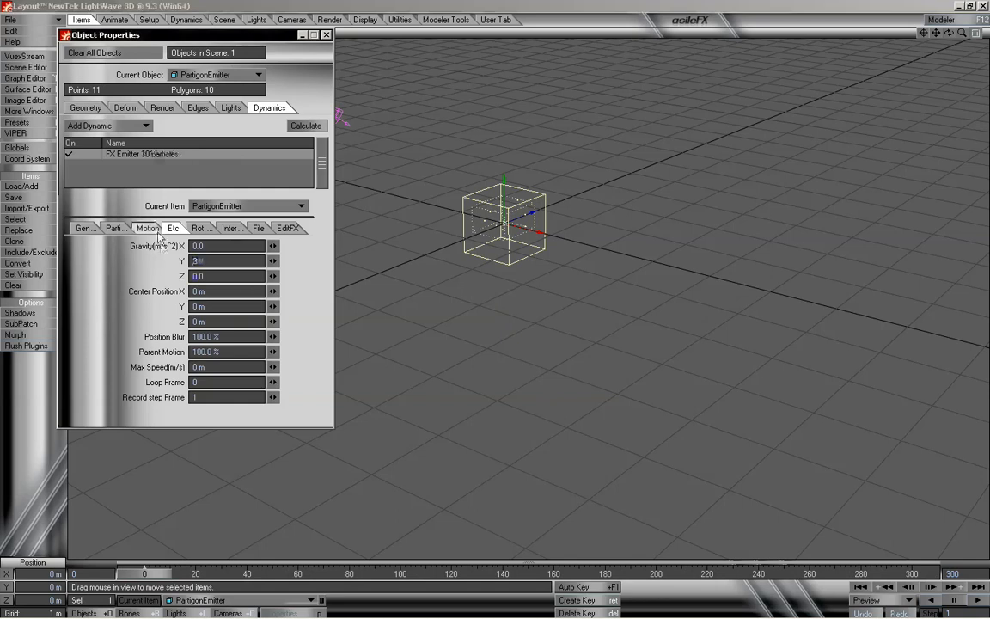
- Set the Motion velocity Y to -2 m and scrub the timeline to preview
{"action": "left_click", "coordinate": [148, 231]}
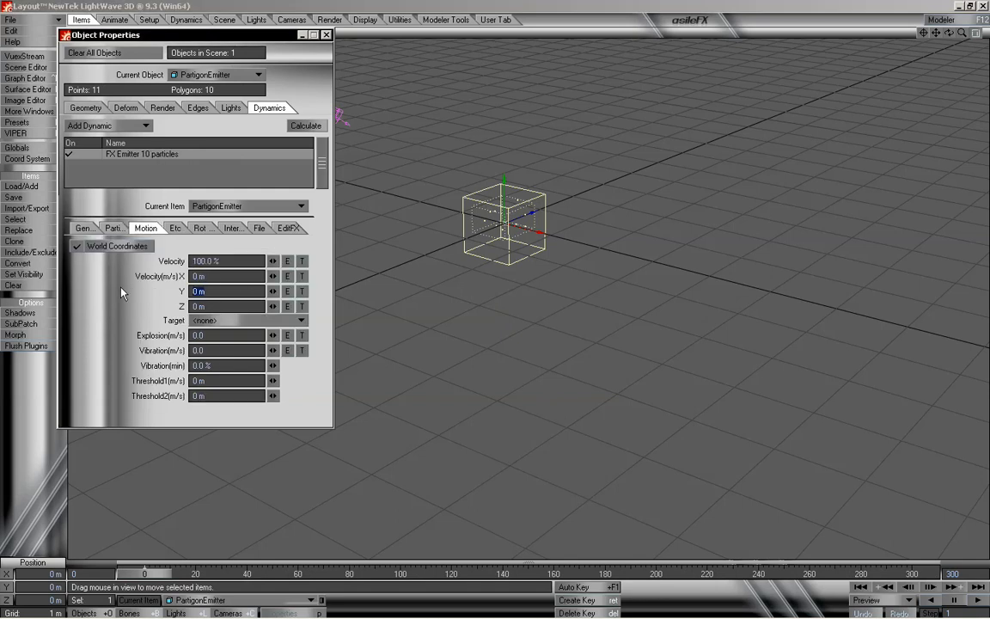
{"action": "type", "text": "-2"}
{"action": "key", "text": "Tab"}
{"action": "mouse_move", "coordinate": [157, 576]}
{"action": "left_mouse_down"}
{"action": "mouse_move", "coordinate": [921, 575]}
{"action": "mouse_move", "coordinate": [143, 575]}
{"action": "left_mouse_up"}
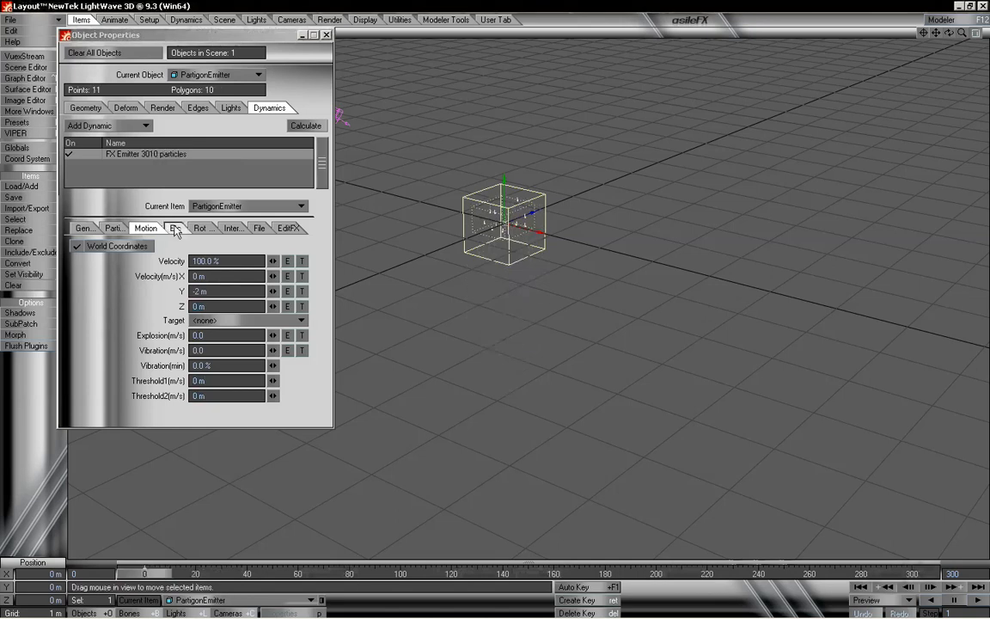
- Reset the Motion velocity Y to 0 m
{"action": "left_click", "coordinate": [199, 292]}
{"action": "type", "text": "0"}
{"action": "key", "text": "Return"}
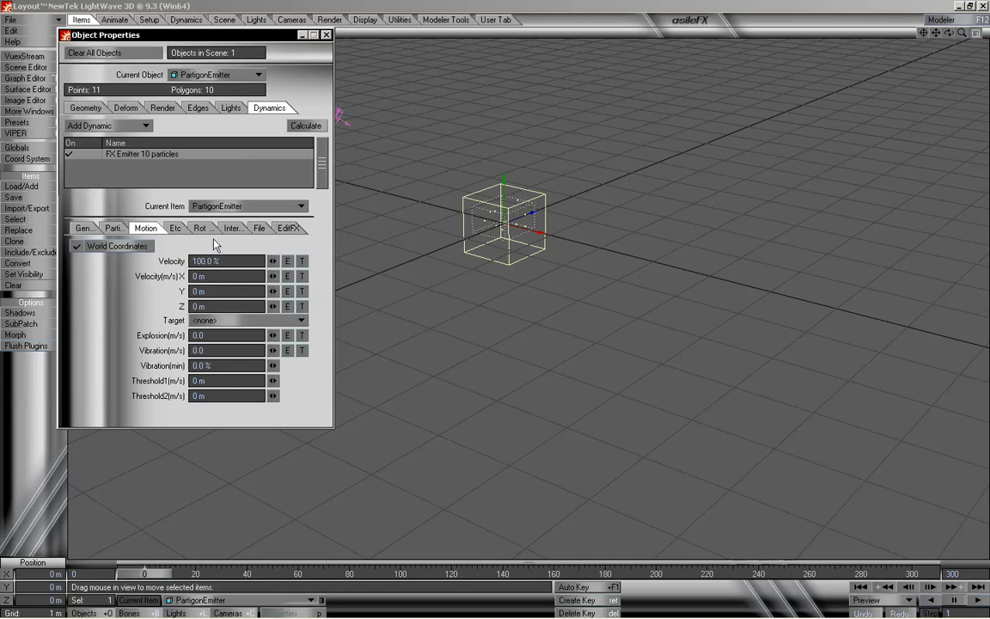
- Set the emitter's center position to X 1 m and Y 2 m and scrub to preview
{"action": "left_click", "coordinate": [175, 228]}
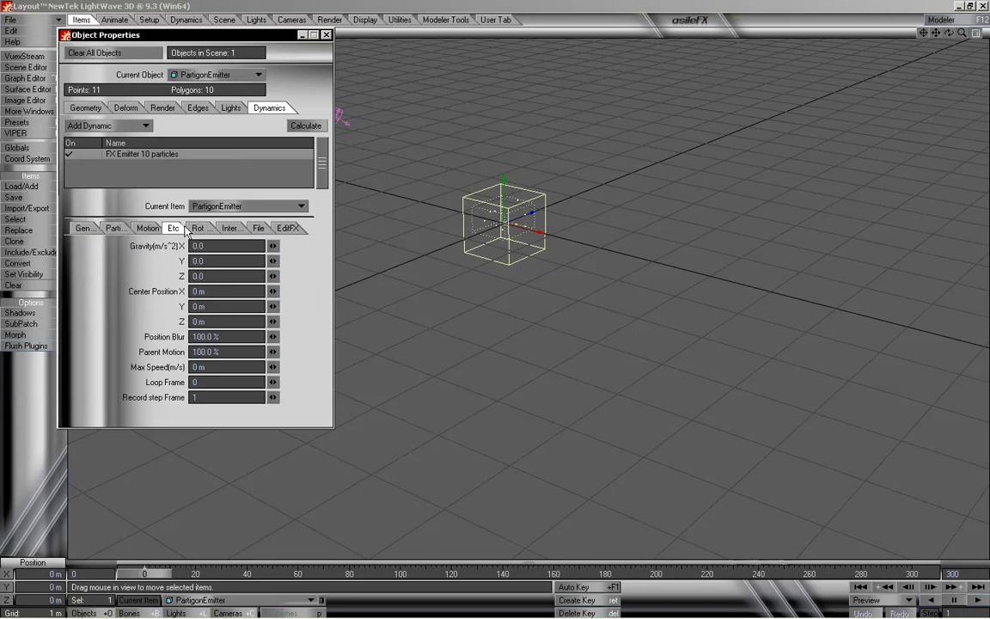
{"action": "left_click", "coordinate": [210, 263]}
{"action": "left_click", "coordinate": [213, 292]}
{"action": "type", "text": "1"}
{"action": "key", "text": "Tab"}
{"action": "type", "text": "2"}
{"action": "key", "text": "Return"}
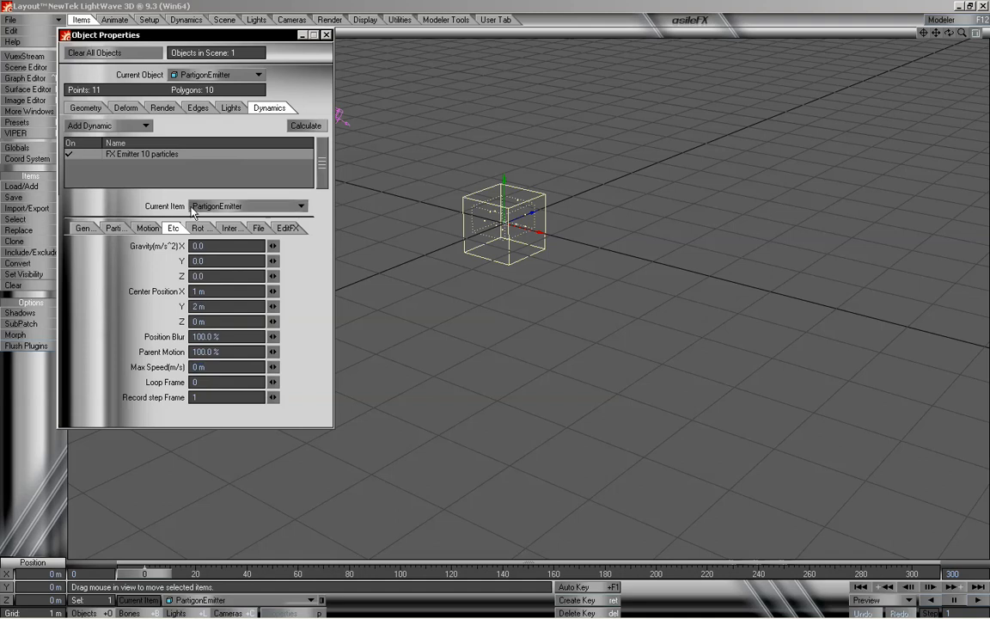
{"action": "mouse_move", "coordinate": [155, 571]}
{"action": "left_mouse_down"}
{"action": "mouse_move", "coordinate": [353, 573]}
{"action": "mouse_move", "coordinate": [137, 573]}
{"action": "left_mouse_up"}
- Reset the center position X and Y values to 0 m
{"action": "left_click_drag", "start_coordinate": [240, 293], "coordinate": [130, 294]}
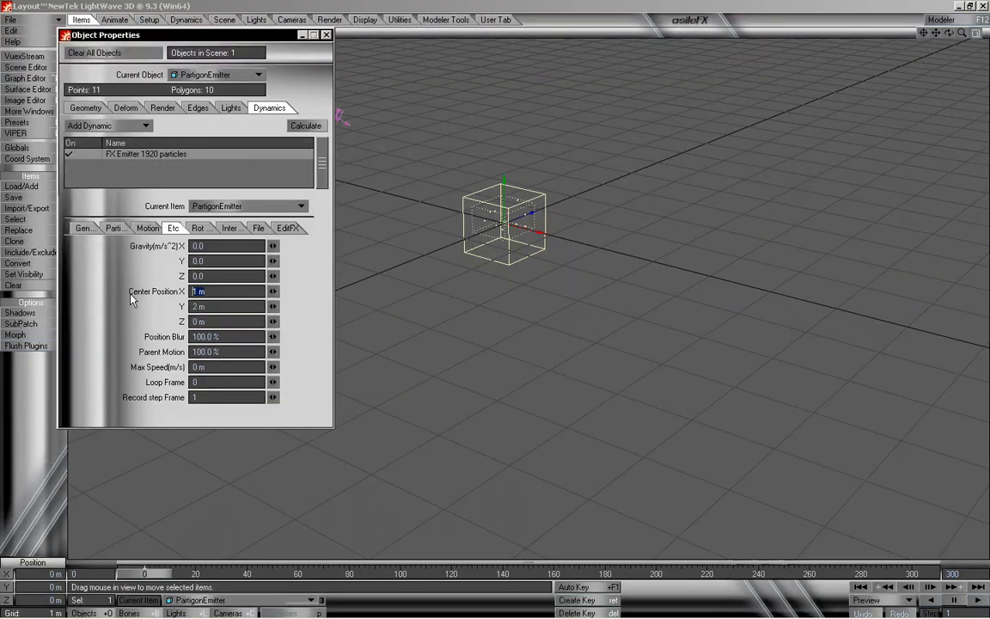
{"action": "type", "text": "0"}
{"action": "key", "text": "Tab"}
{"action": "type", "text": "0"}
{"action": "key", "text": "Tab"}
{"action": "key", "text": "Tab"}
{"action": "key", "text": "Tab"}
{"action": "key", "text": "Tab"}
{"action": "key", "text": "Tab"}
{"action": "key", "text": "Tab"}
{"action": "key", "text": "Tab"}
- Examine the particle Rotation mode choices without changing them
{"action": "left_click", "coordinate": [198, 227]}
{"action": "left_click", "coordinate": [210, 246]}
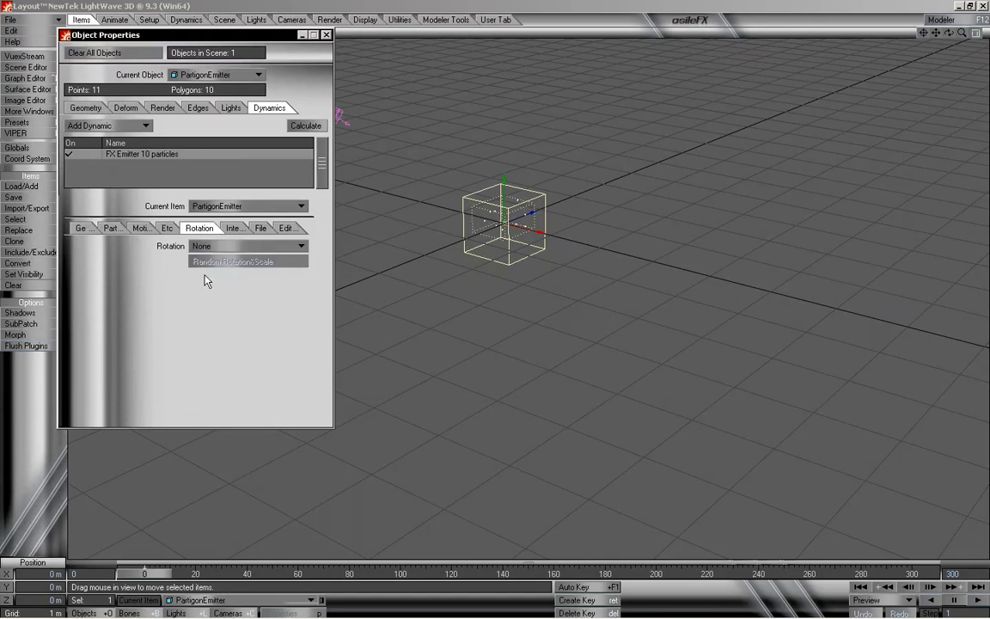
{"action": "left_click", "coordinate": [215, 247]}
{"action": "left_click", "coordinate": [151, 270]}
{"action": "left_click", "coordinate": [206, 246]}
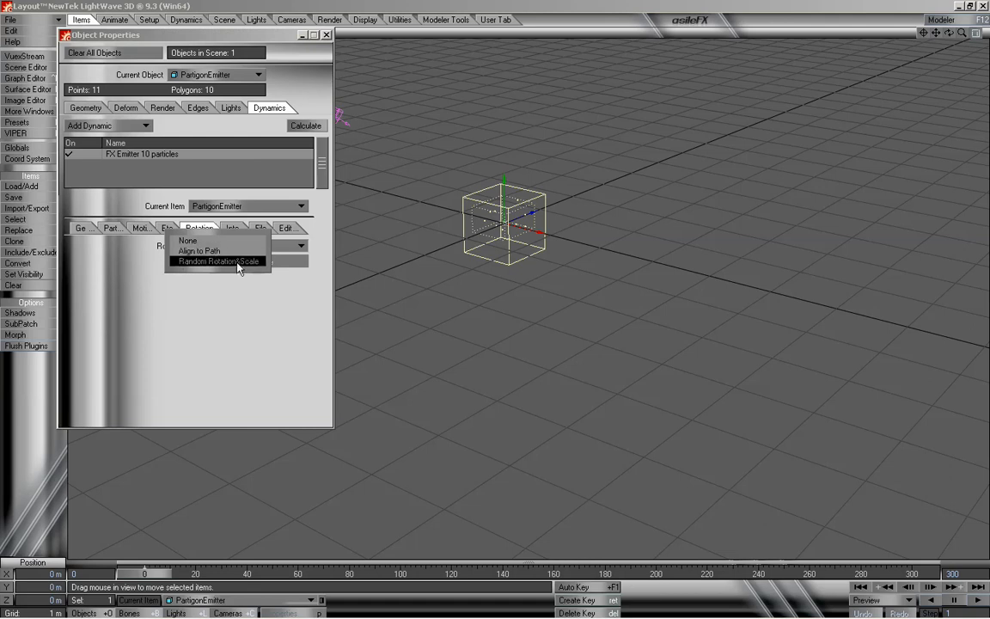
{"action": "left_click", "coordinate": [218, 312]}
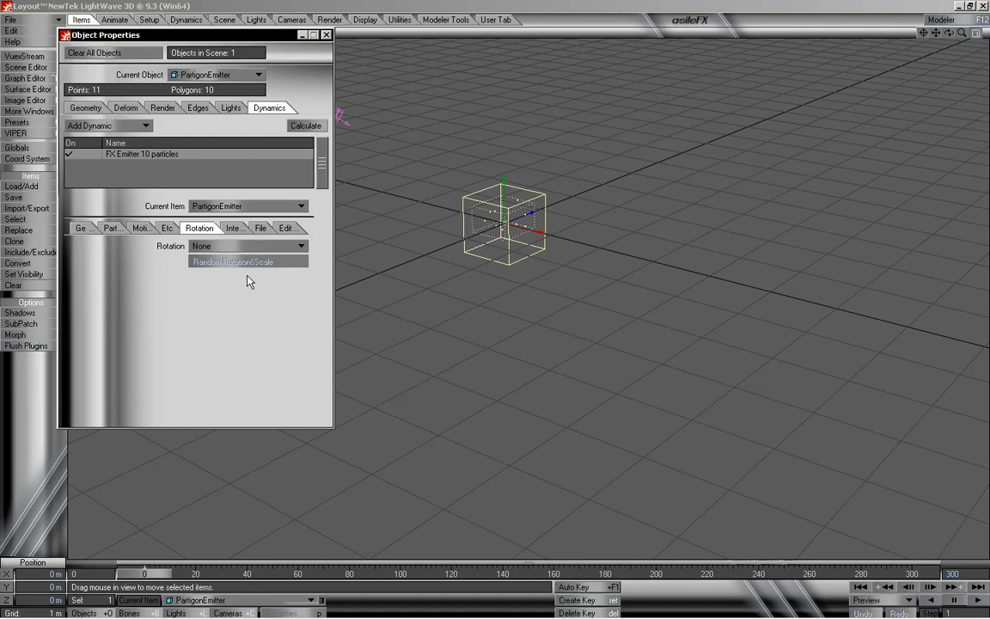
{"action": "left_click_drag", "start_coordinate": [177, 573], "coordinate": [144, 573]}
{"action": "left_click", "coordinate": [220, 249]}
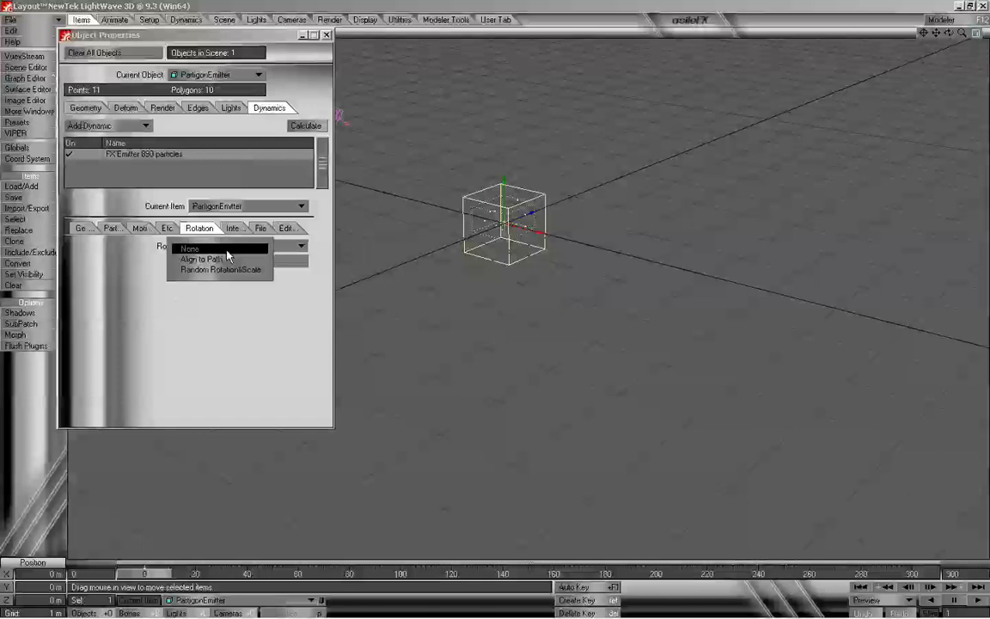
{"action": "left_click", "coordinate": [147, 251]}
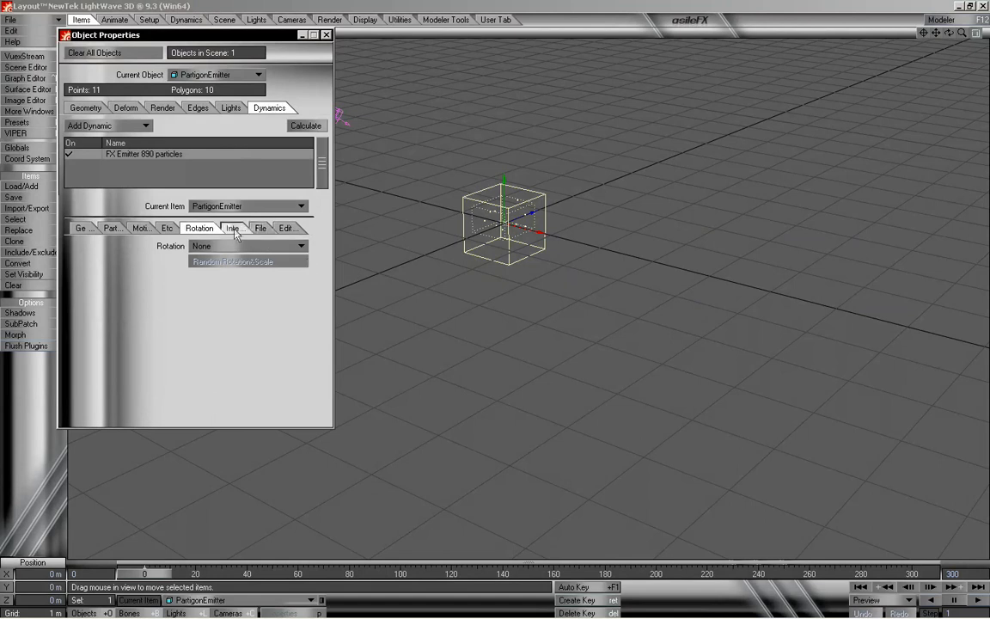
- Examine the Self Interaction and Interaction mode choices for the emitter's particles without changing them
{"action": "left_click", "coordinate": [234, 229]}
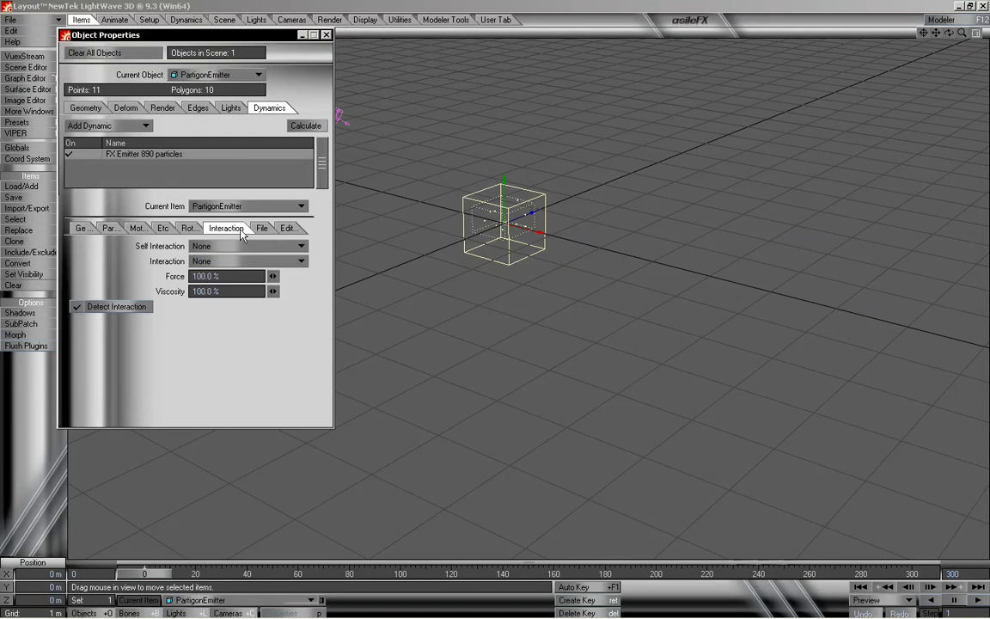
{"action": "left_click", "coordinate": [237, 246]}
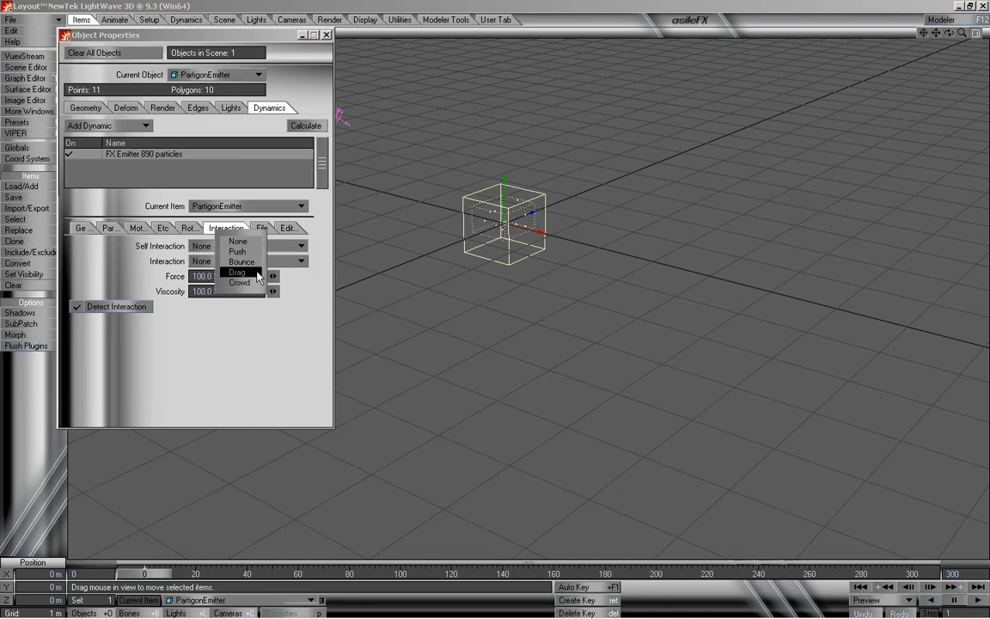
{"action": "left_click", "coordinate": [132, 246]}
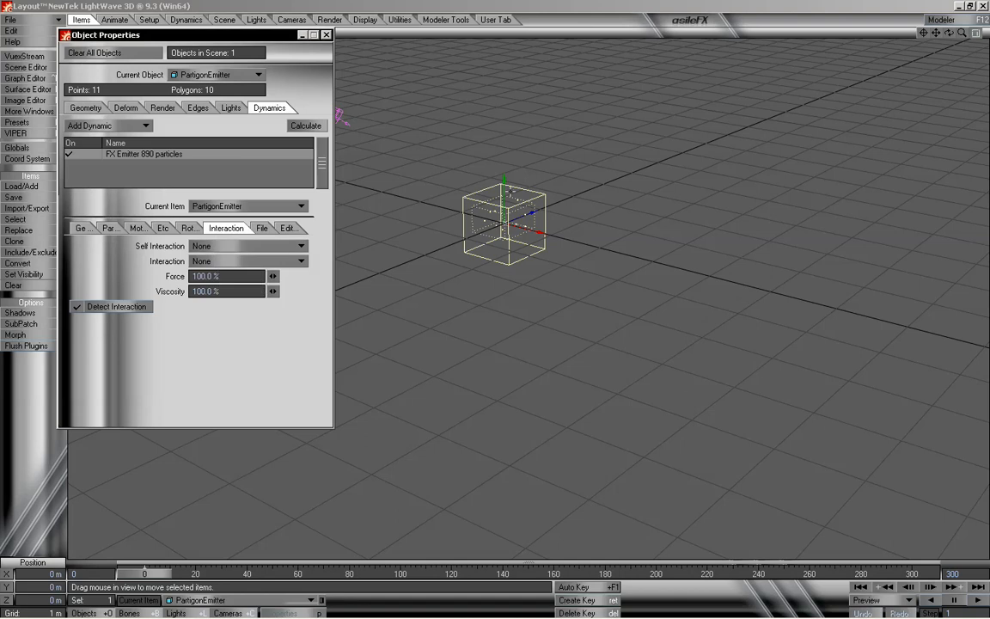
{"action": "left_click", "coordinate": [270, 262]}
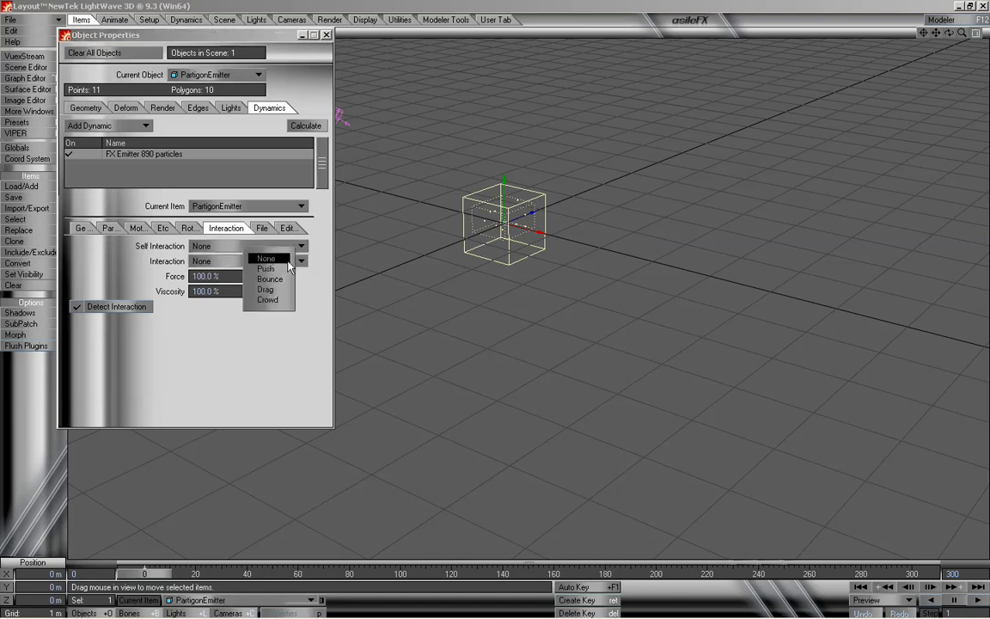
{"action": "left_click", "coordinate": [268, 268]}
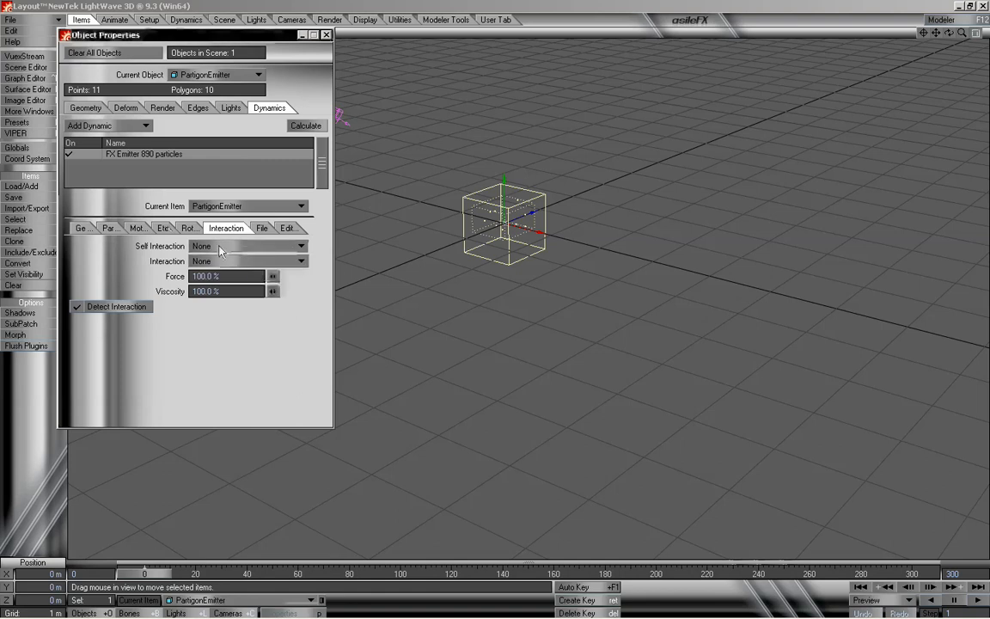
- Set both Self Interaction and Interaction to Bounce, recalculate the particles, and scrub back to frame 0
{"action": "left_click", "coordinate": [219, 246]}
{"action": "left_click", "coordinate": [219, 266]}
{"action": "left_click", "coordinate": [258, 262]}
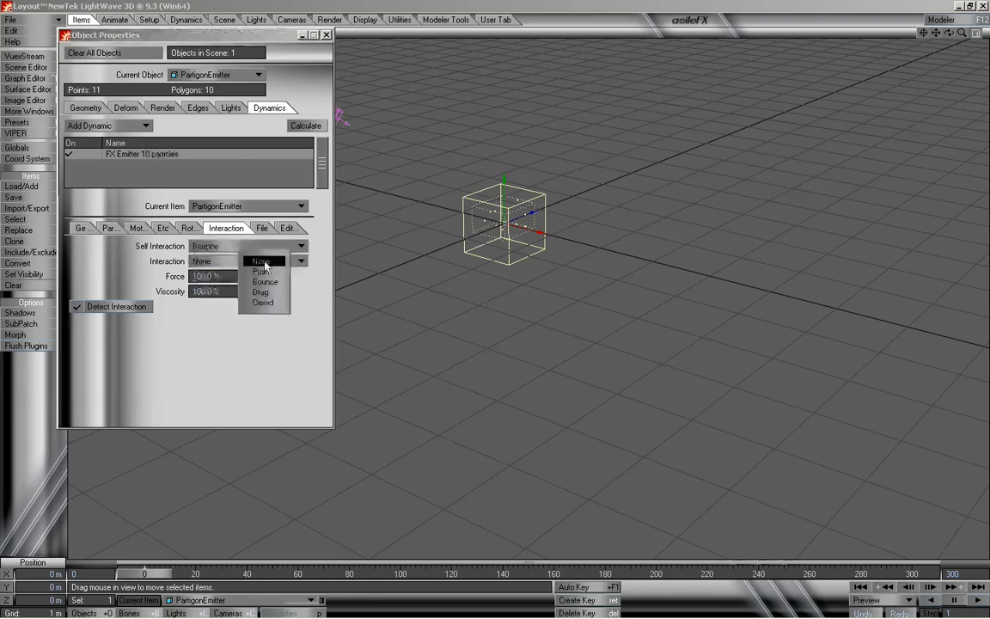
{"action": "left_click", "coordinate": [272, 286]}
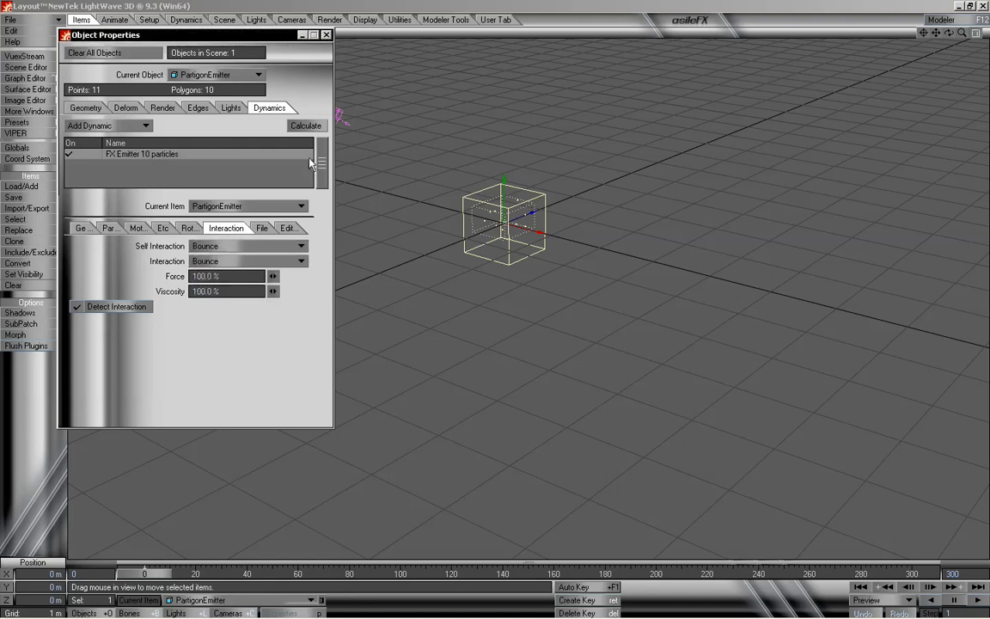
{"action": "left_click", "coordinate": [305, 126]}
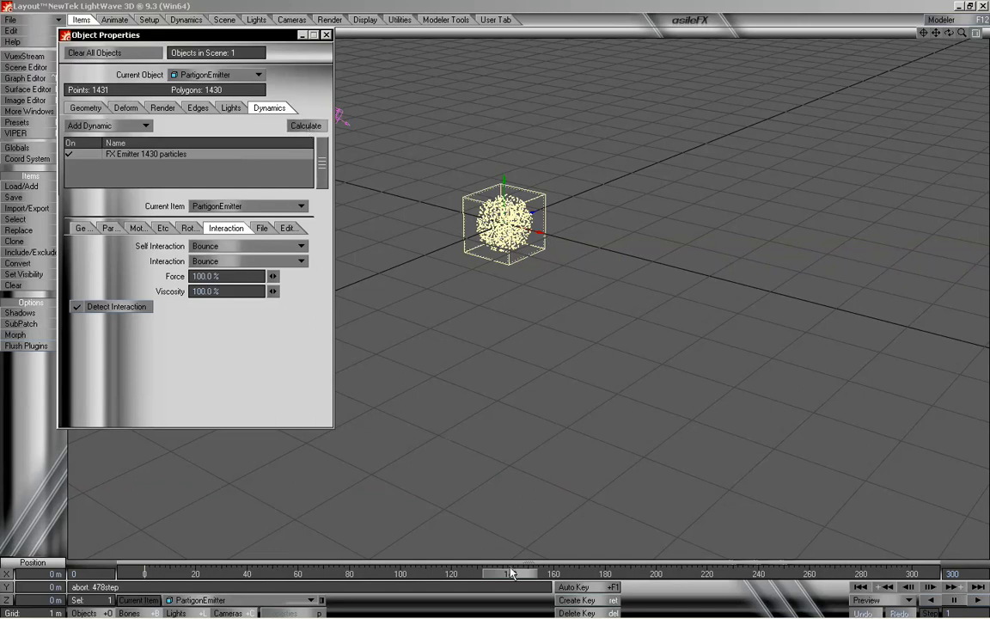
{"action": "left_click_drag", "start_coordinate": [509, 575], "coordinate": [144, 574]}
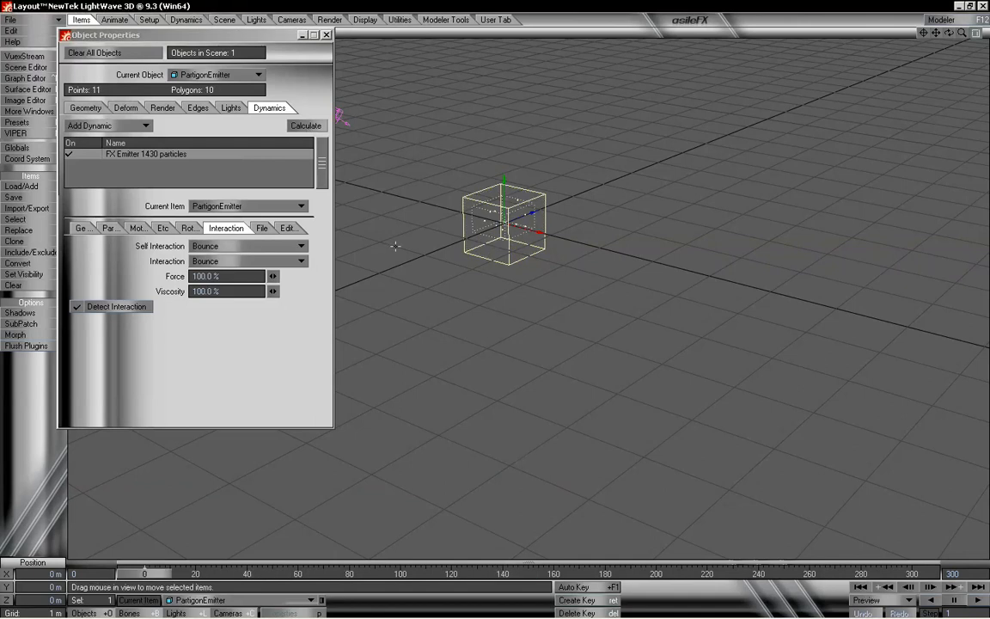
- Set the Motion Explosion speed to 2 m/s, recalculate the particles, and scrub back to frame 0
{"action": "left_click", "coordinate": [138, 229]}
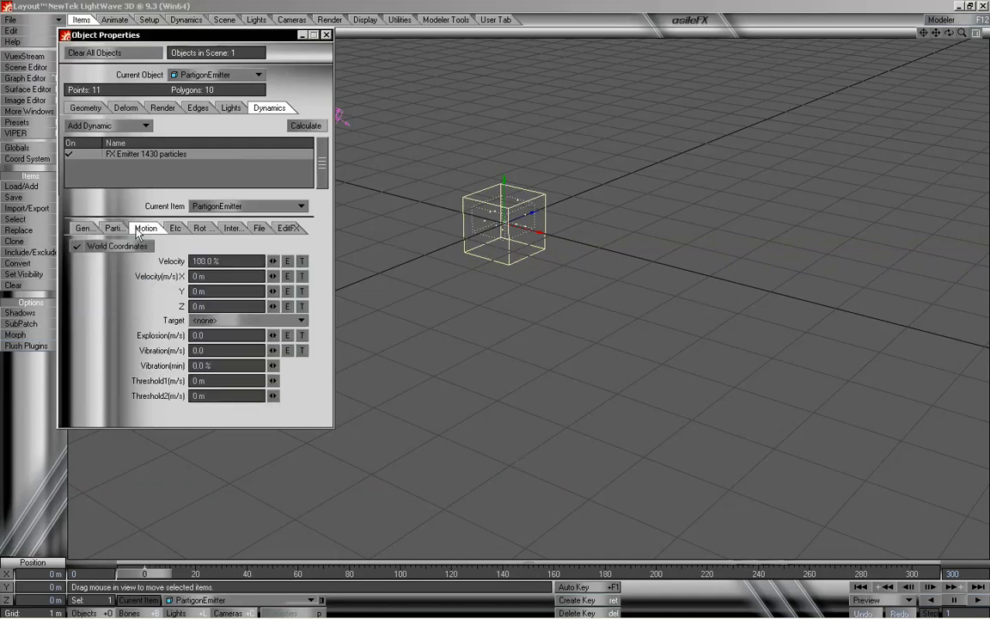
{"action": "left_click", "coordinate": [199, 335]}
{"action": "type", "text": "2"}
{"action": "key", "text": "Return"}
{"action": "left_click", "coordinate": [296, 126]}
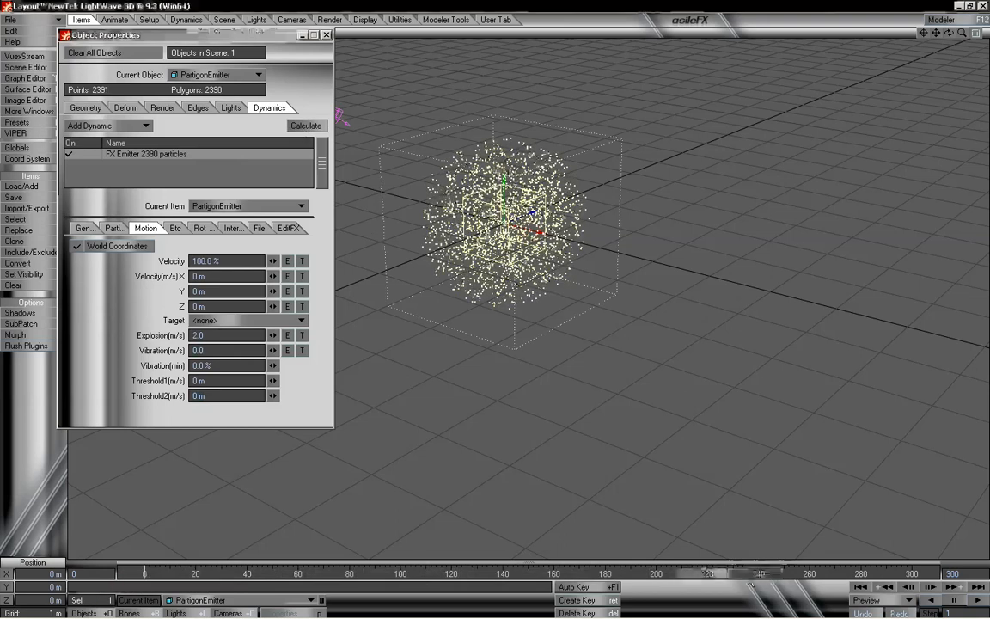
{"action": "left_click_drag", "start_coordinate": [747, 577], "coordinate": [144, 576]}
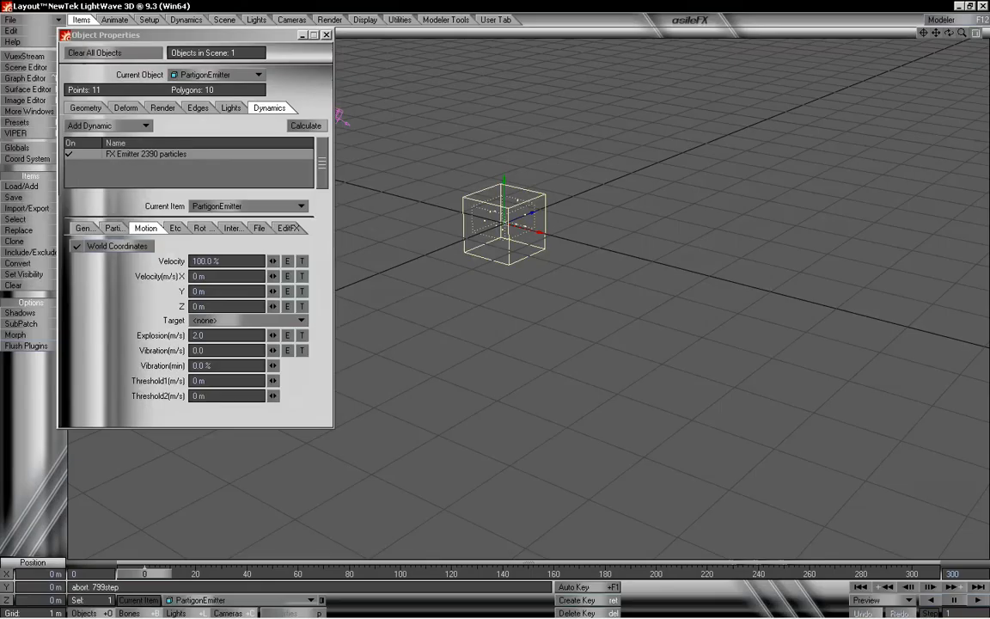
- Reset Self Interaction and Interaction to None
{"action": "left_click", "coordinate": [244, 230]}
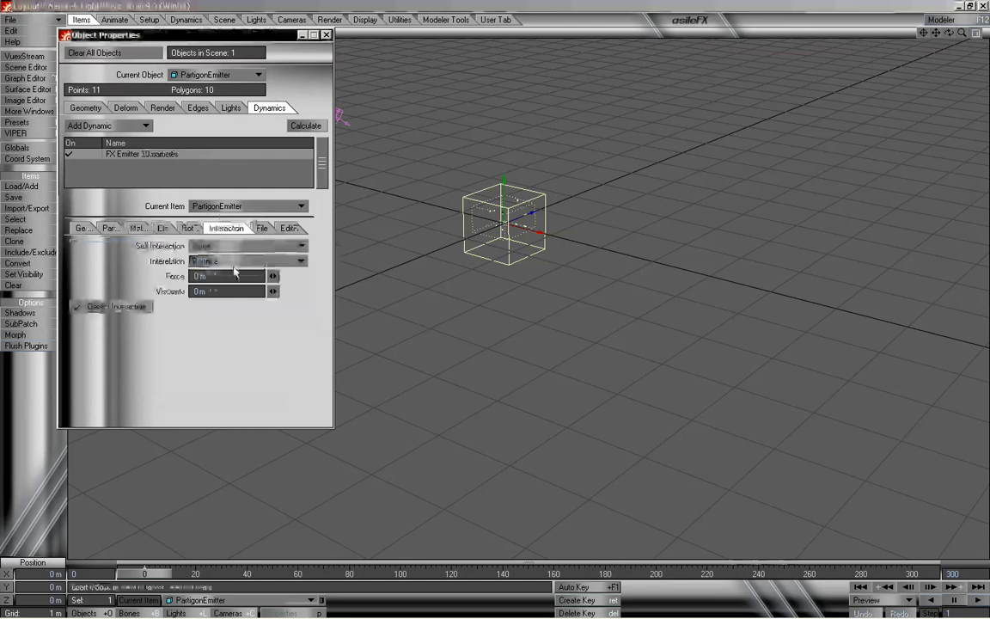
{"action": "left_click", "coordinate": [231, 261]}
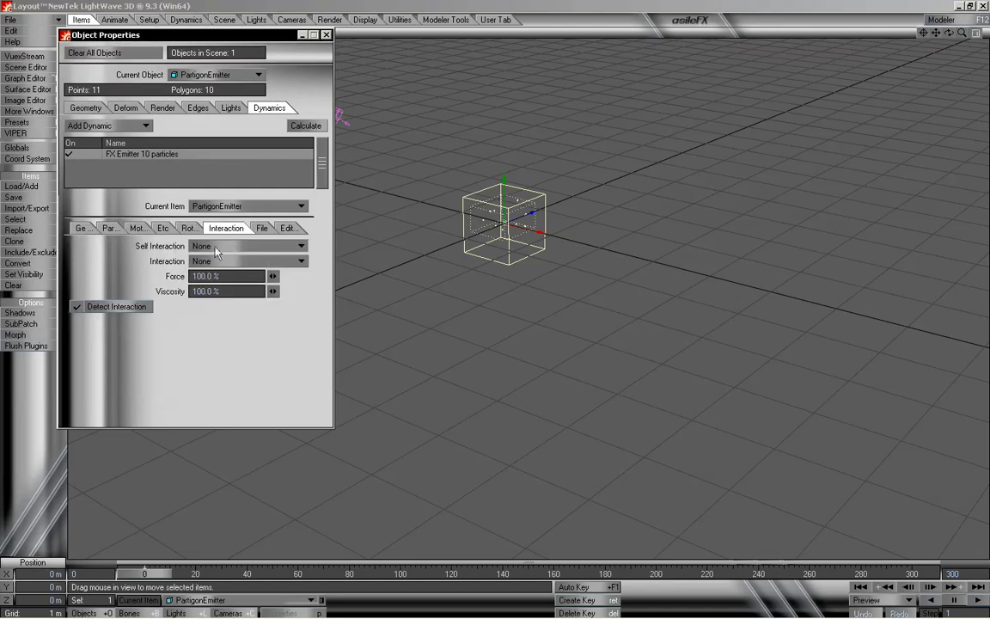
- Return to the generator settings, open the Dynamics tool set, and close the Object Properties panel
{"action": "left_click", "coordinate": [82, 229]}
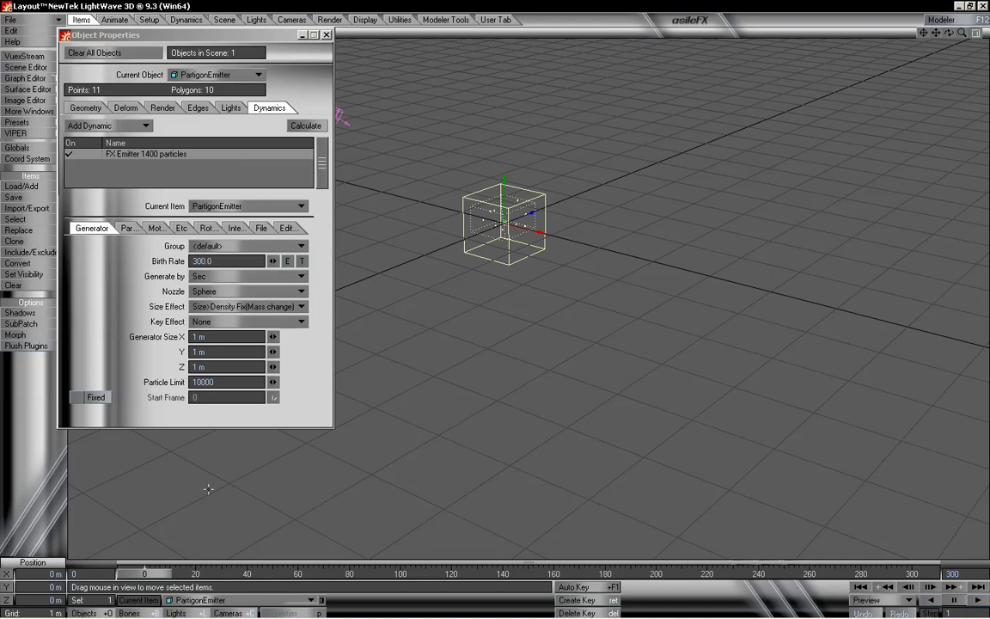
{"action": "left_click", "coordinate": [186, 19]}
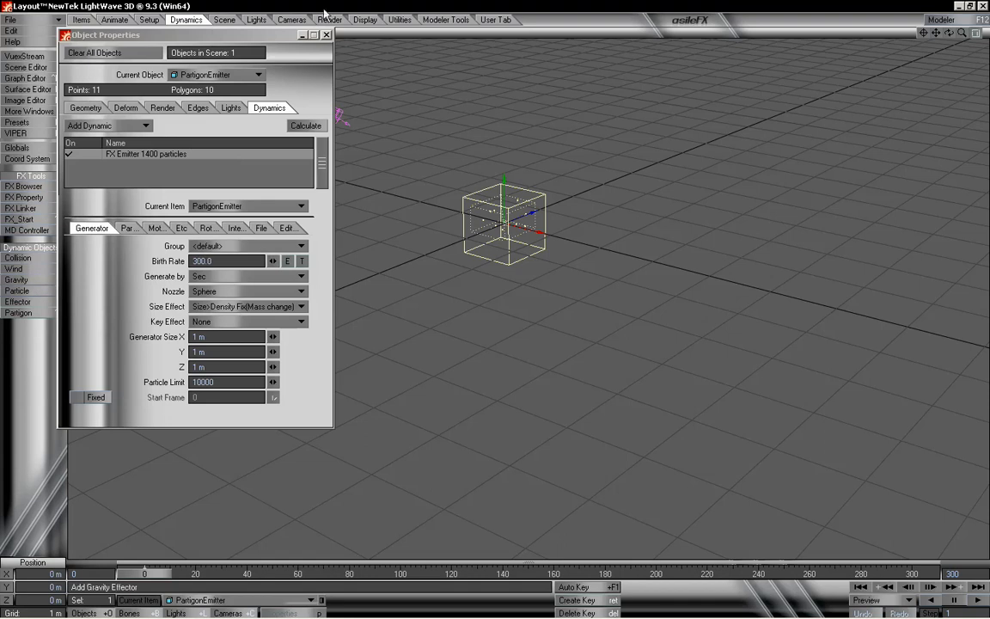
{"action": "left_click", "coordinate": [327, 35]}
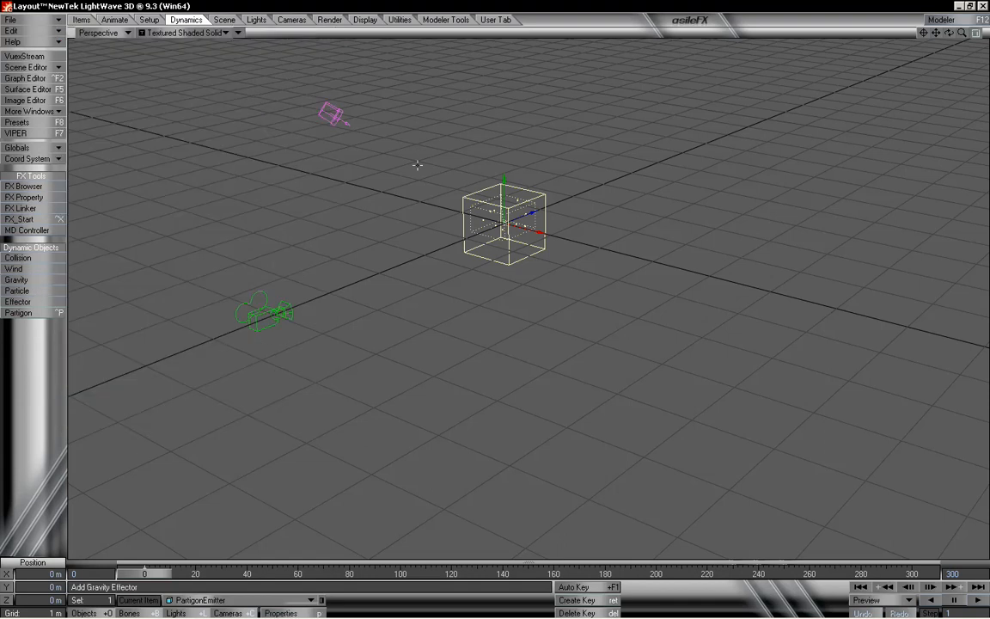